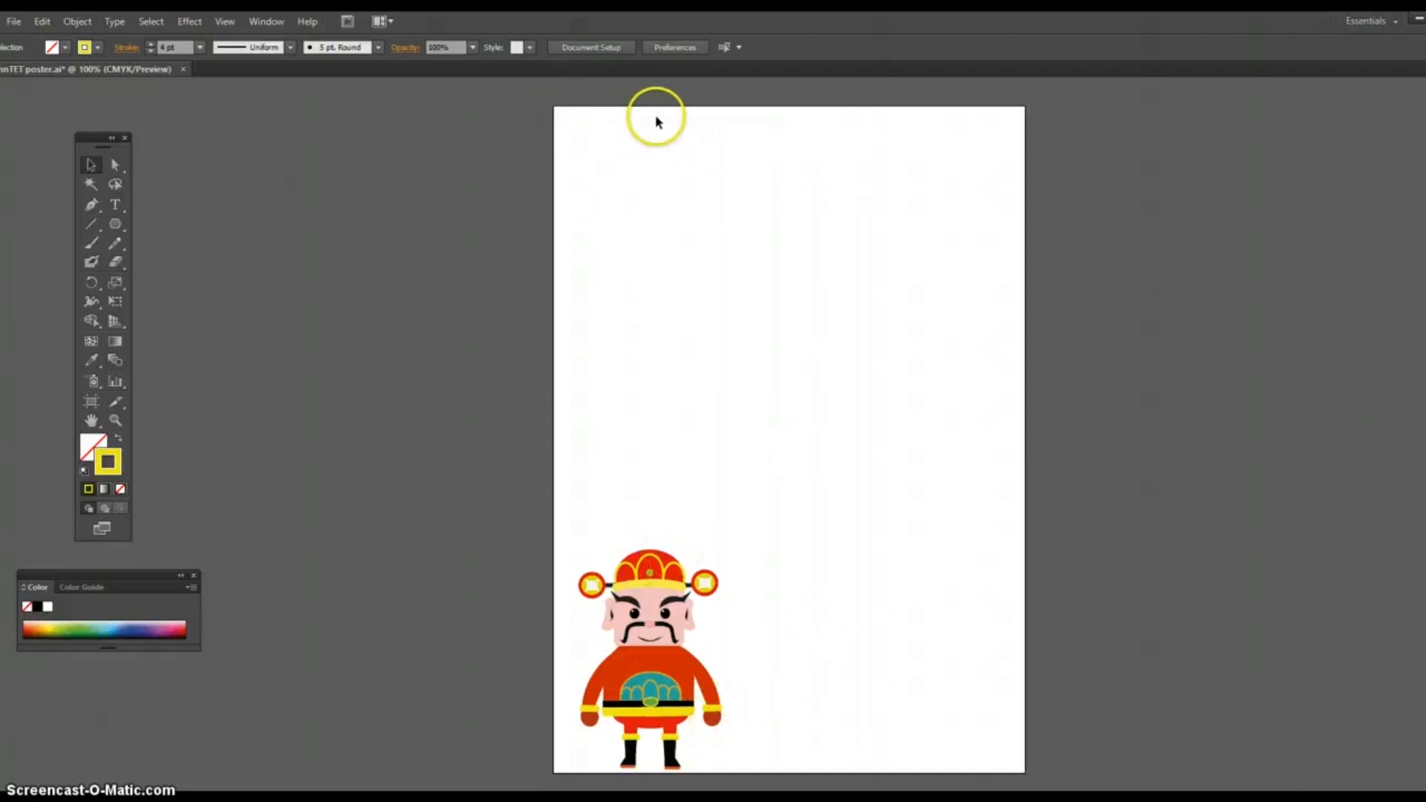
Step: Resize the artboard into a landscape format about 351 mm wide and 181 mm high, keeping its artboard options as they are
left_click(92, 401)
left_click_drag(555, 440, 237, 440)
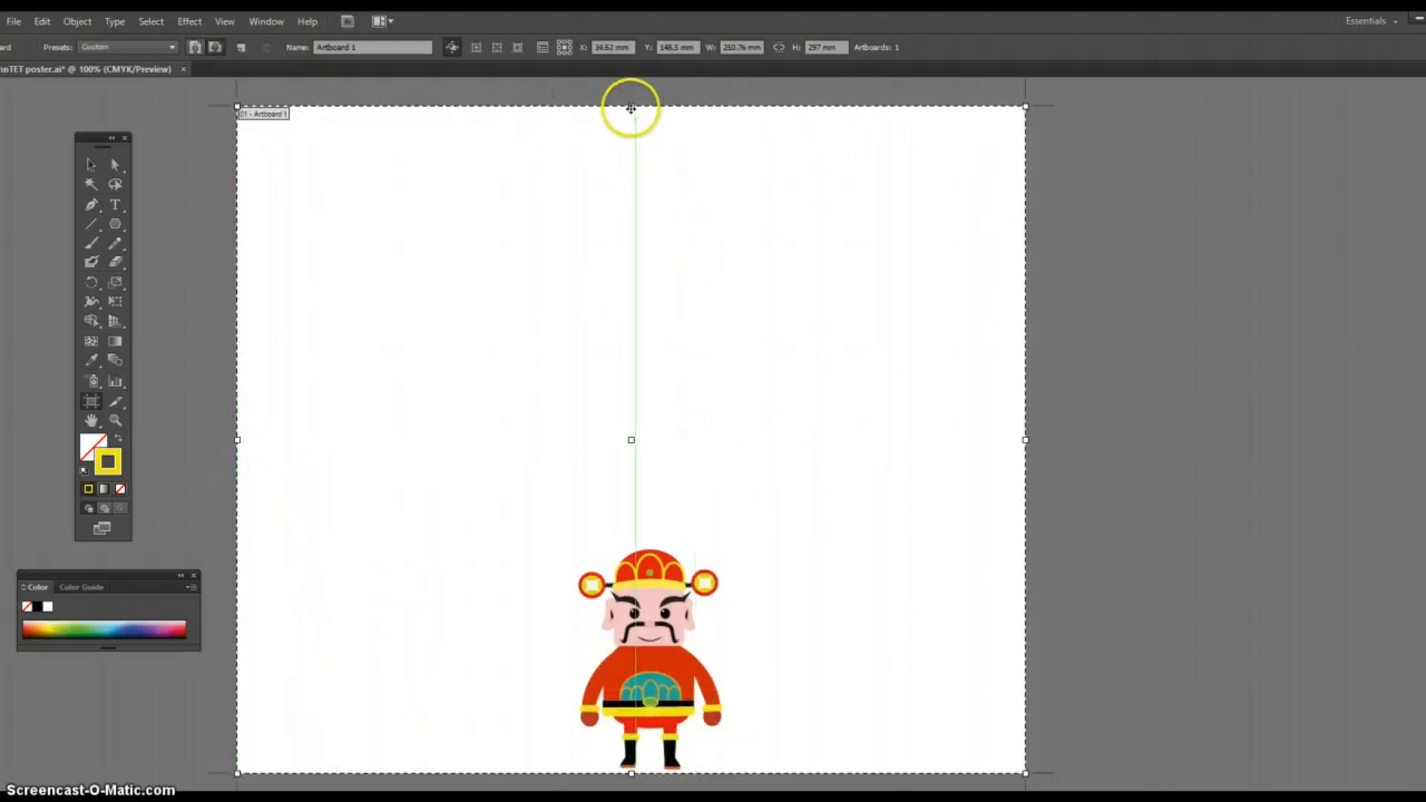
left_click_drag(631, 107, 631, 367)
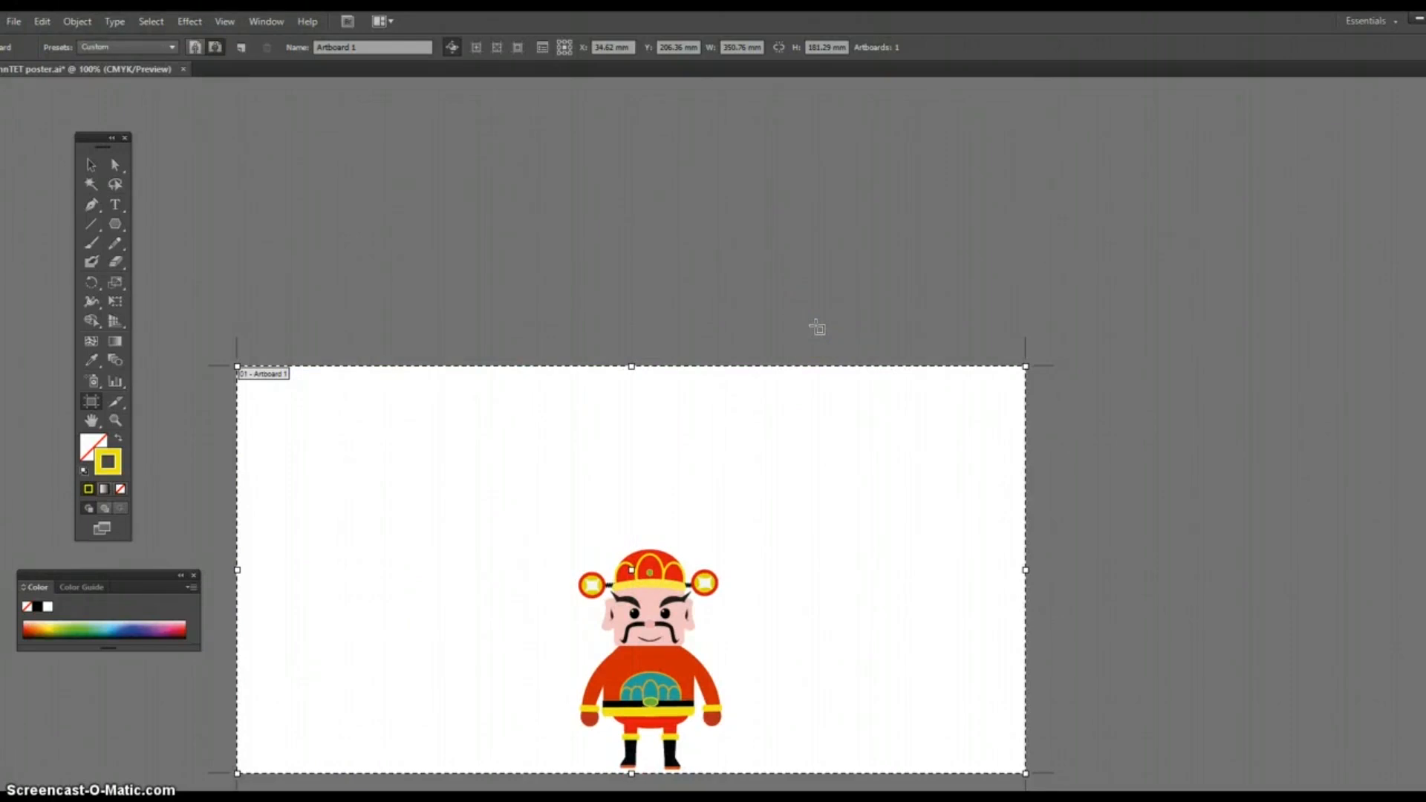
key("Return")
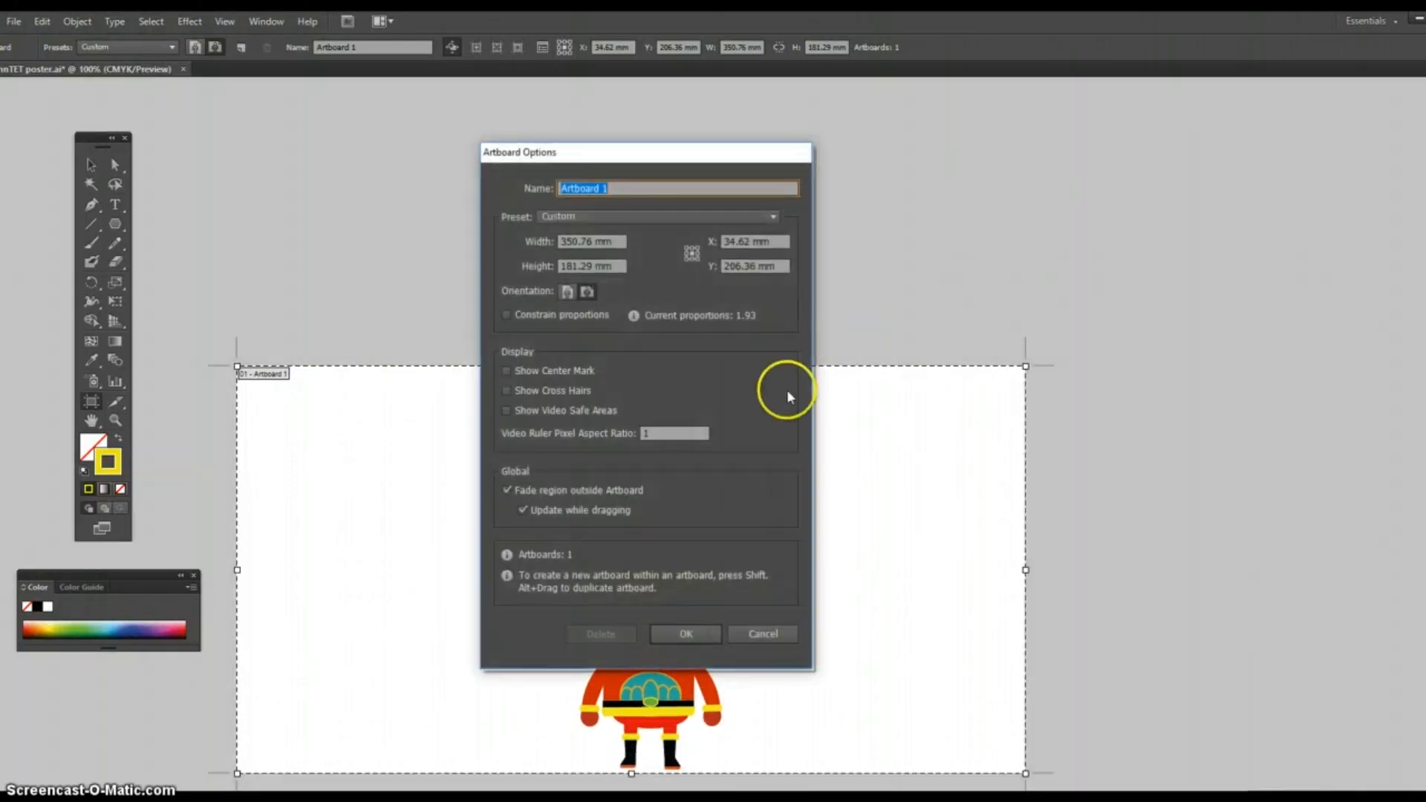
left_click(675, 635)
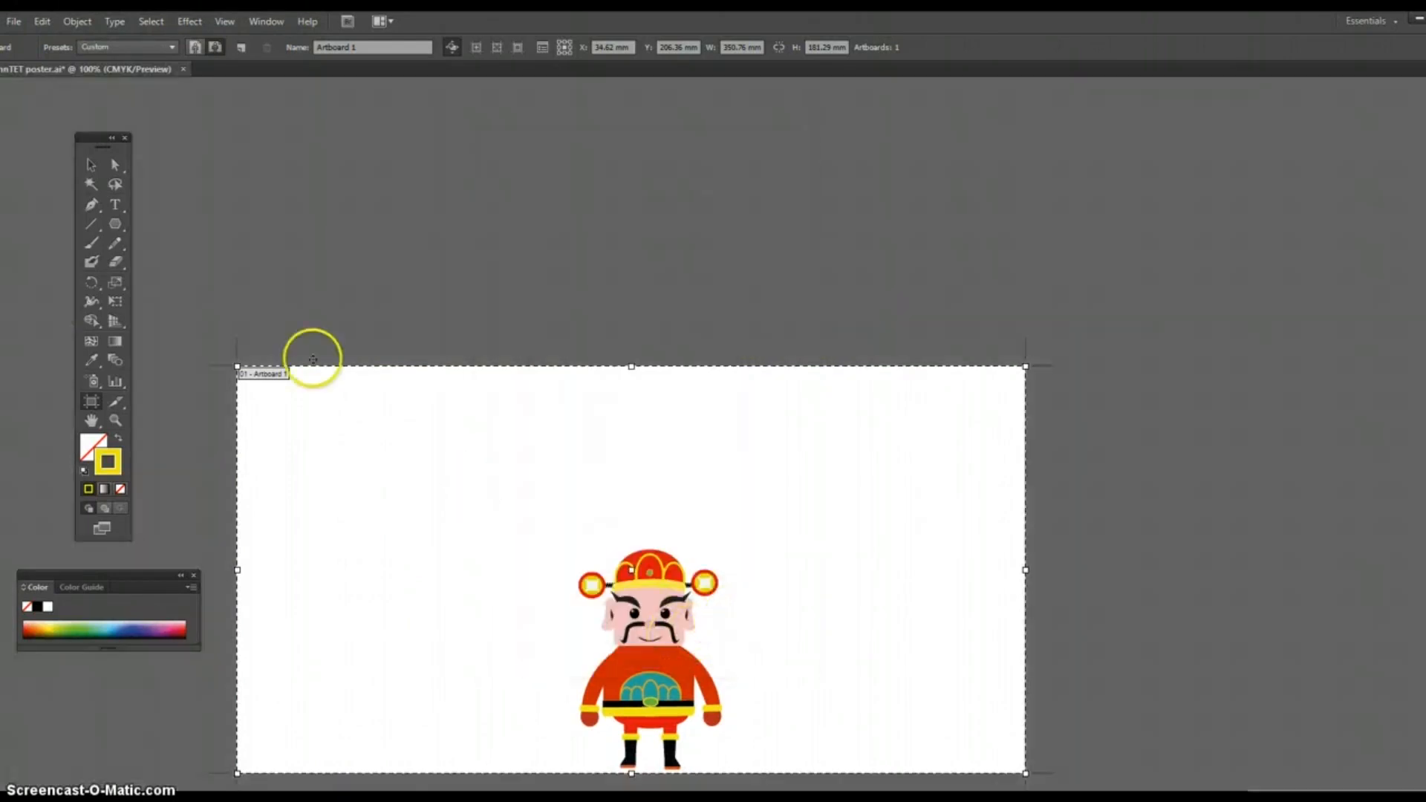
Step: Move the whole character illustration to the lower-left corner of the artboard
left_click(90, 165)
left_click_drag(559, 516, 732, 769)
mouse_move(685, 683)
left_mouse_down()
mouse_move(642, 656)
mouse_move(444, 653)
mouse_move(347, 691)
mouse_move(383, 678)
left_mouse_up()
left_click(466, 648)
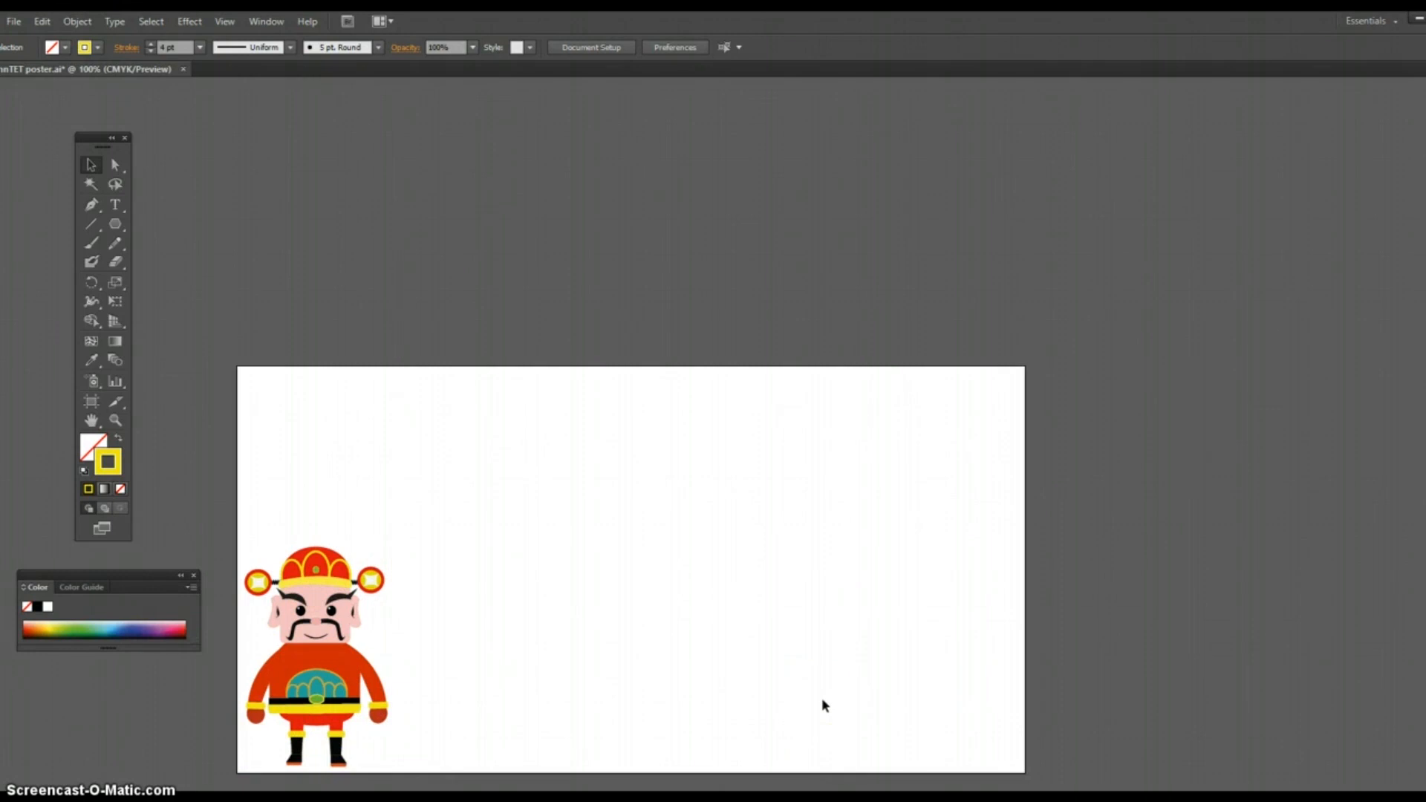
Step: Show the Pathfinder controls and place them just above the right part of the artboard
left_click(746, 592)
left_click(394, 190)
left_click(266, 21)
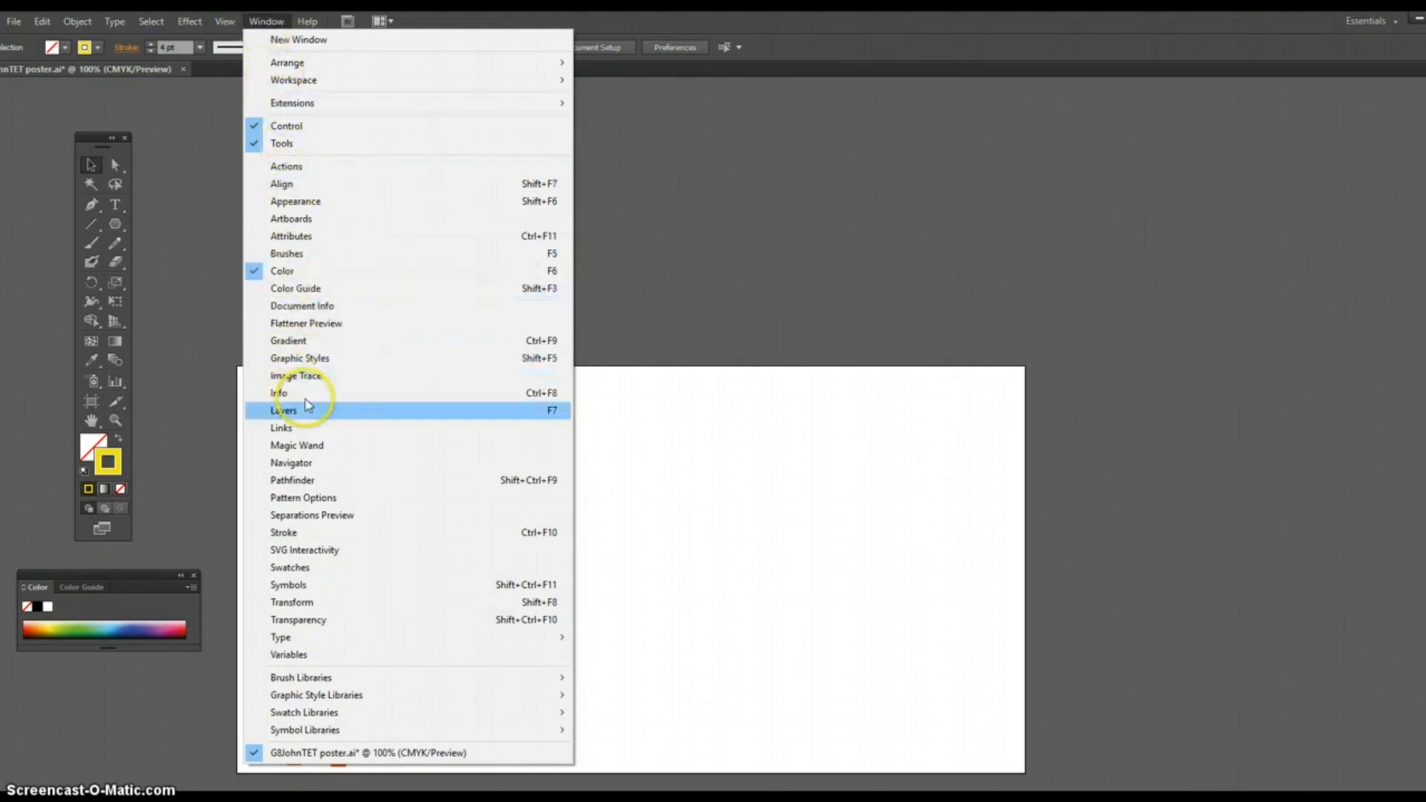
left_click(297, 481)
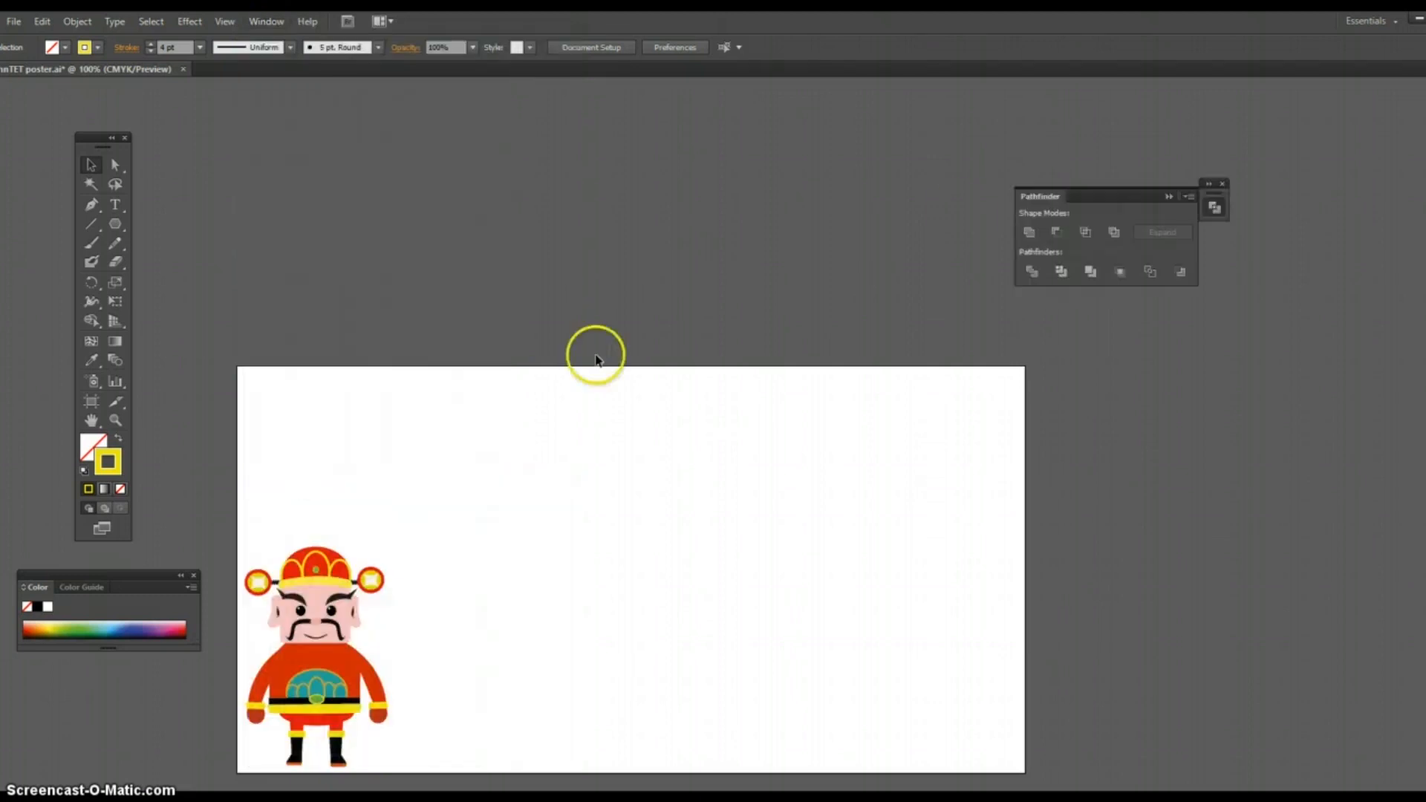
left_click_drag(1062, 168, 972, 135)
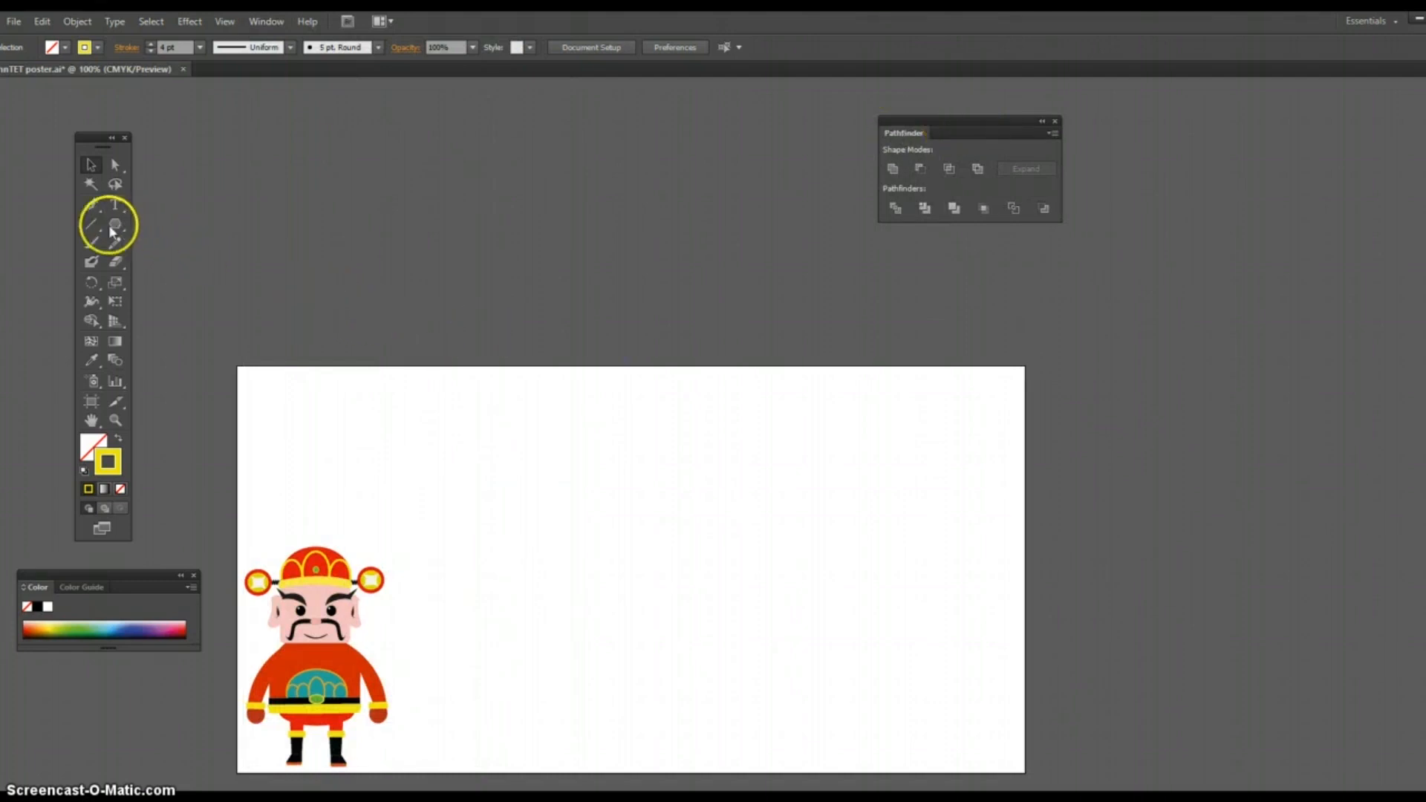
Step: Draw a rectangle about 131 × 101 mm in the artboard's right half and give it a dark brown fill without stroke
left_click_drag(113, 224, 191, 226)
left_click_drag(607, 511, 901, 738)
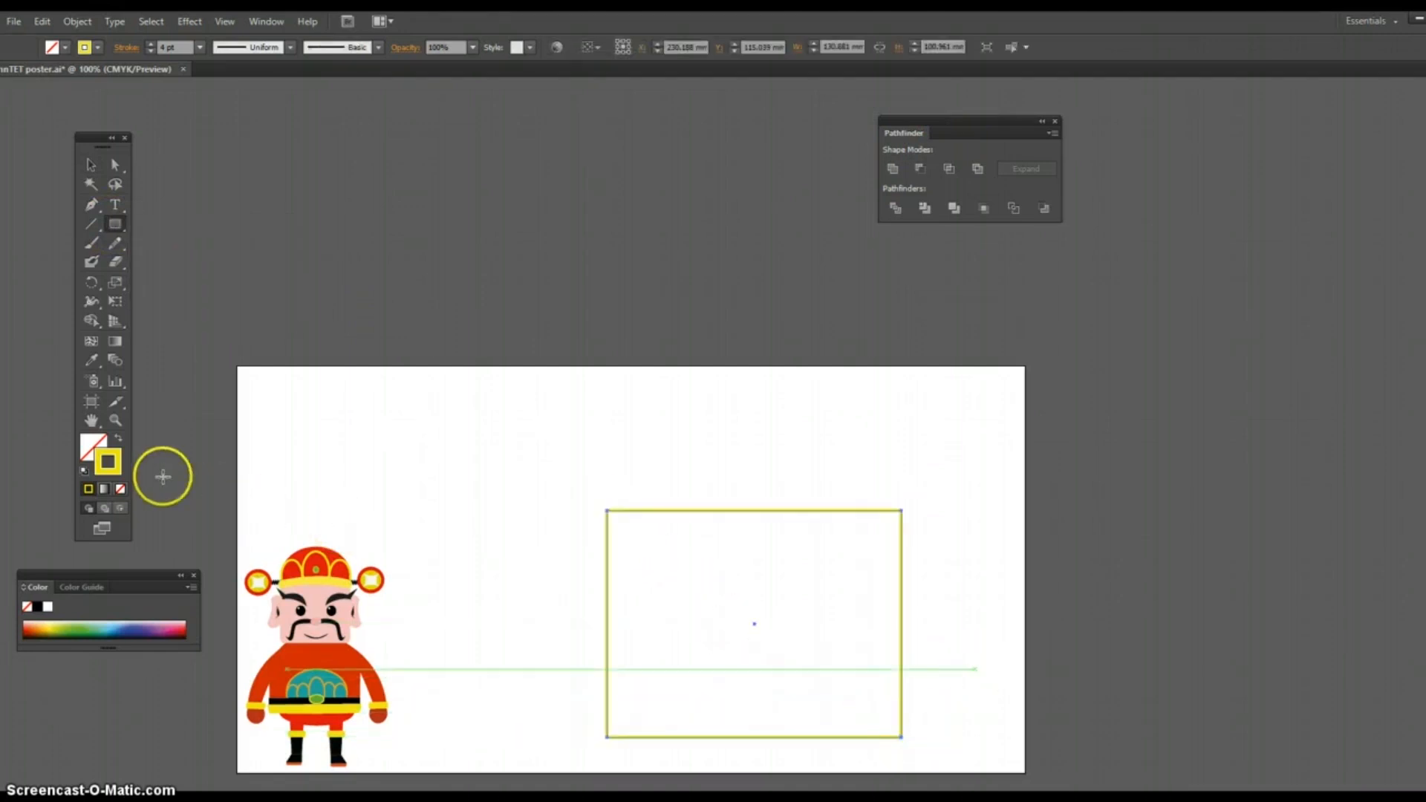
left_click(117, 437)
double_click(94, 445)
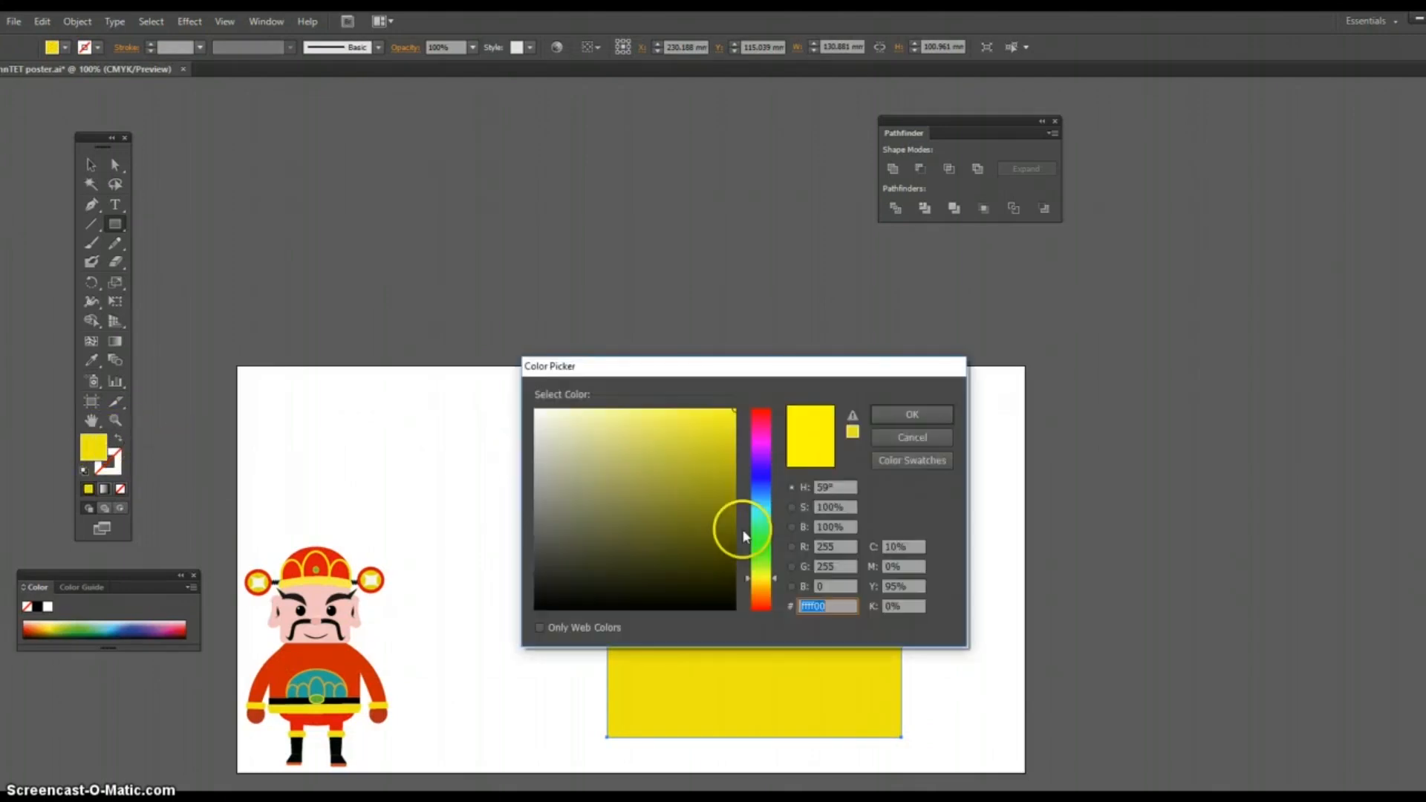
left_click(762, 592)
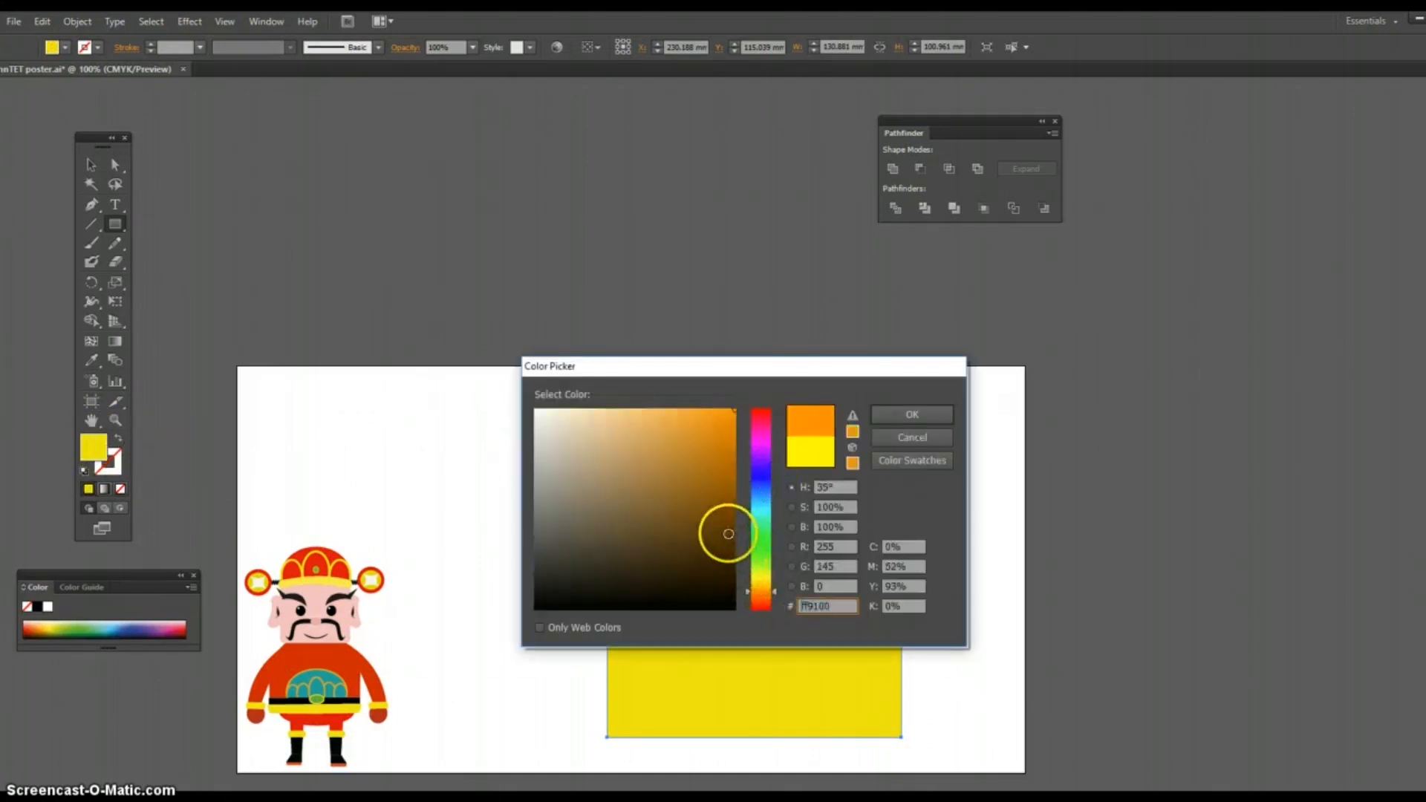
left_click(727, 528)
left_click(933, 418)
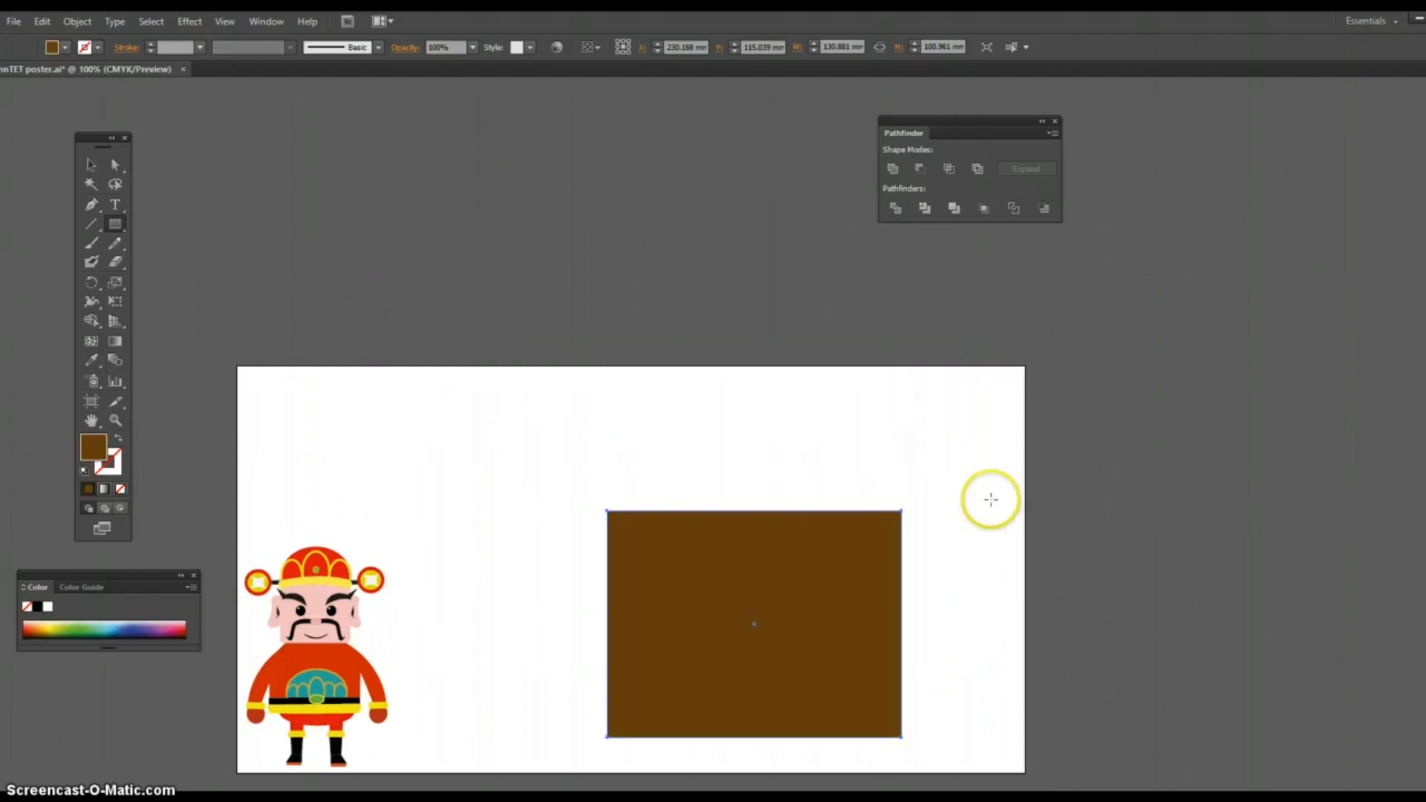
left_click(91, 163)
left_click(468, 391)
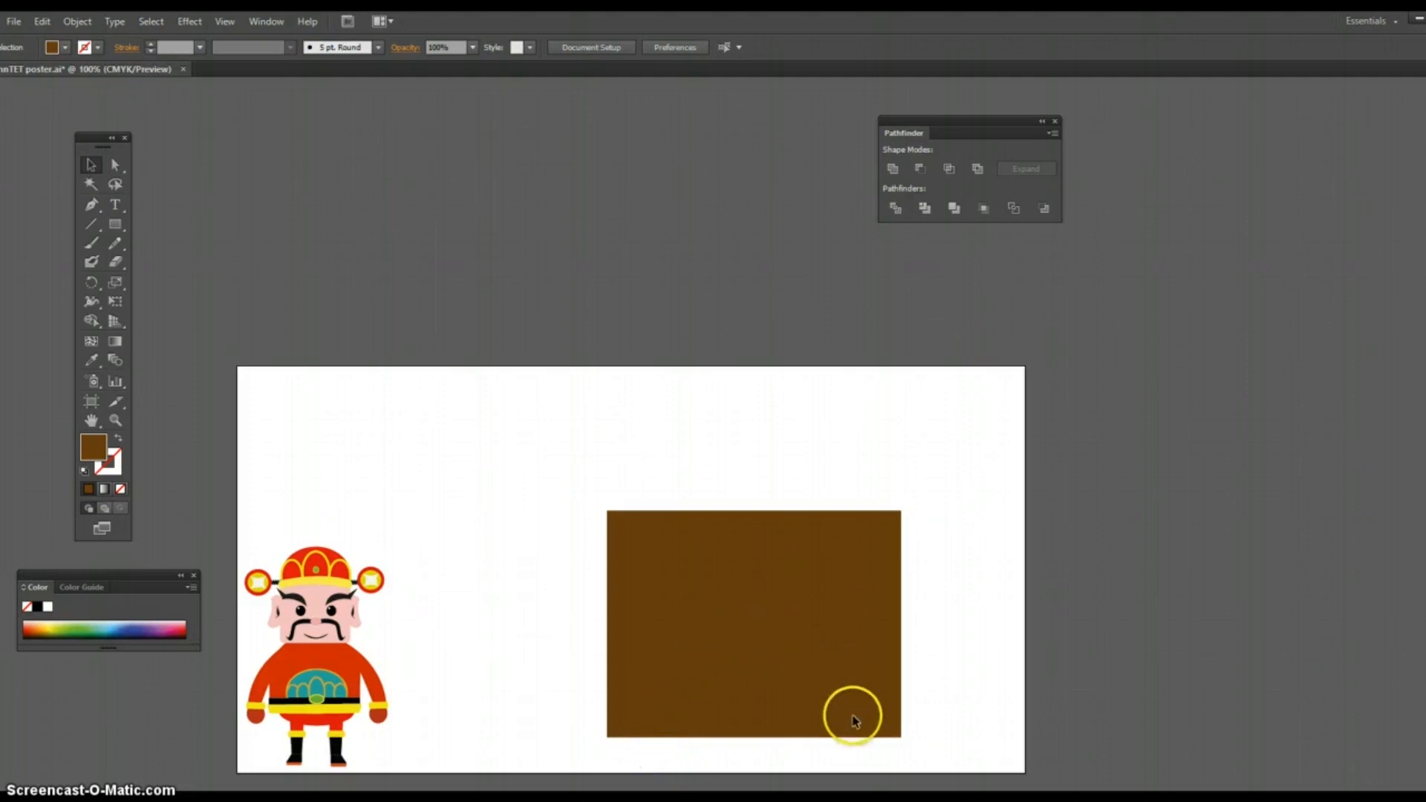
Step: Draw a circle about 77 mm across overlapping the brown rectangle's lower edge and fill it black
scroll(836, 628, "down", 3)
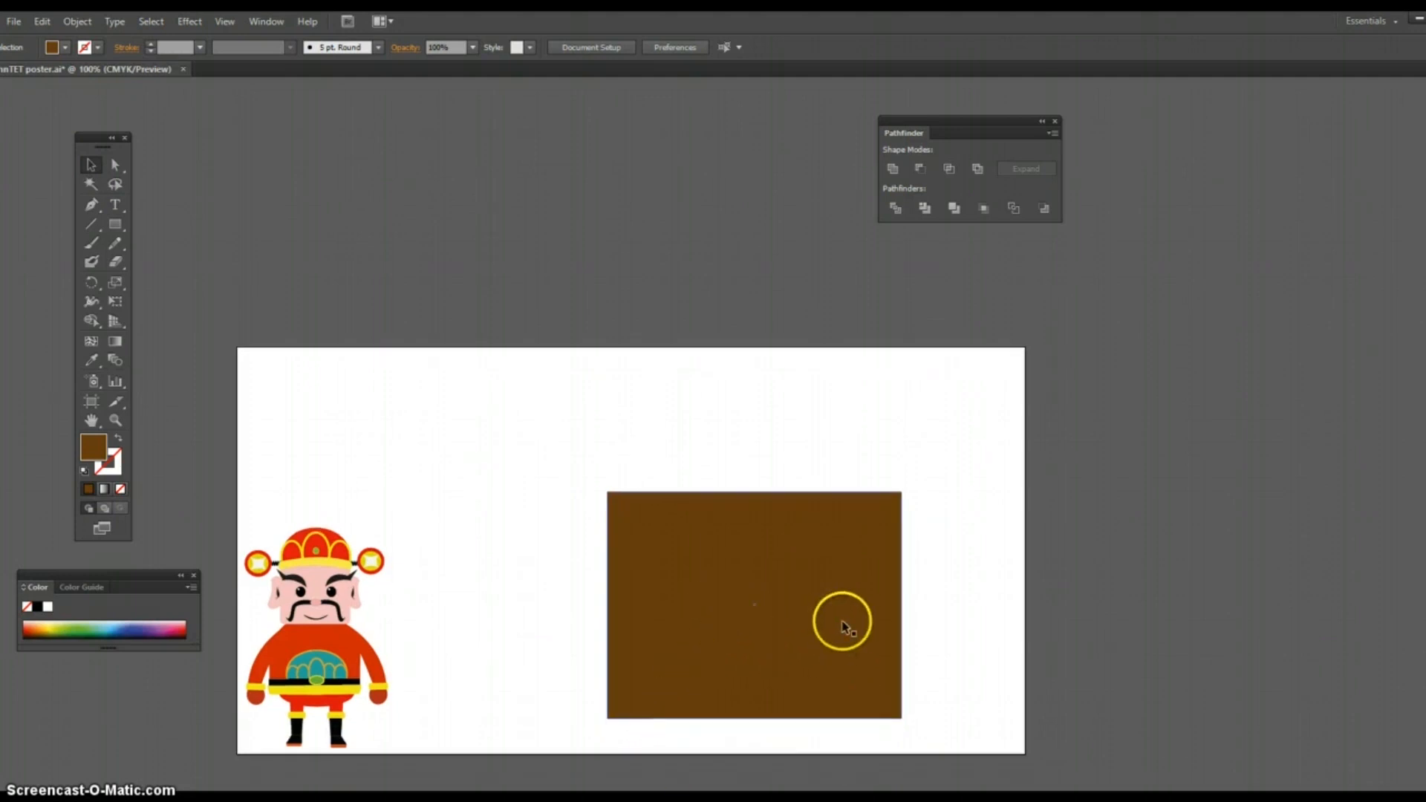
scroll(847, 627, "down", 1)
left_click(115, 228)
left_click_drag(117, 232, 175, 260)
left_click_drag(652, 484, 818, 653)
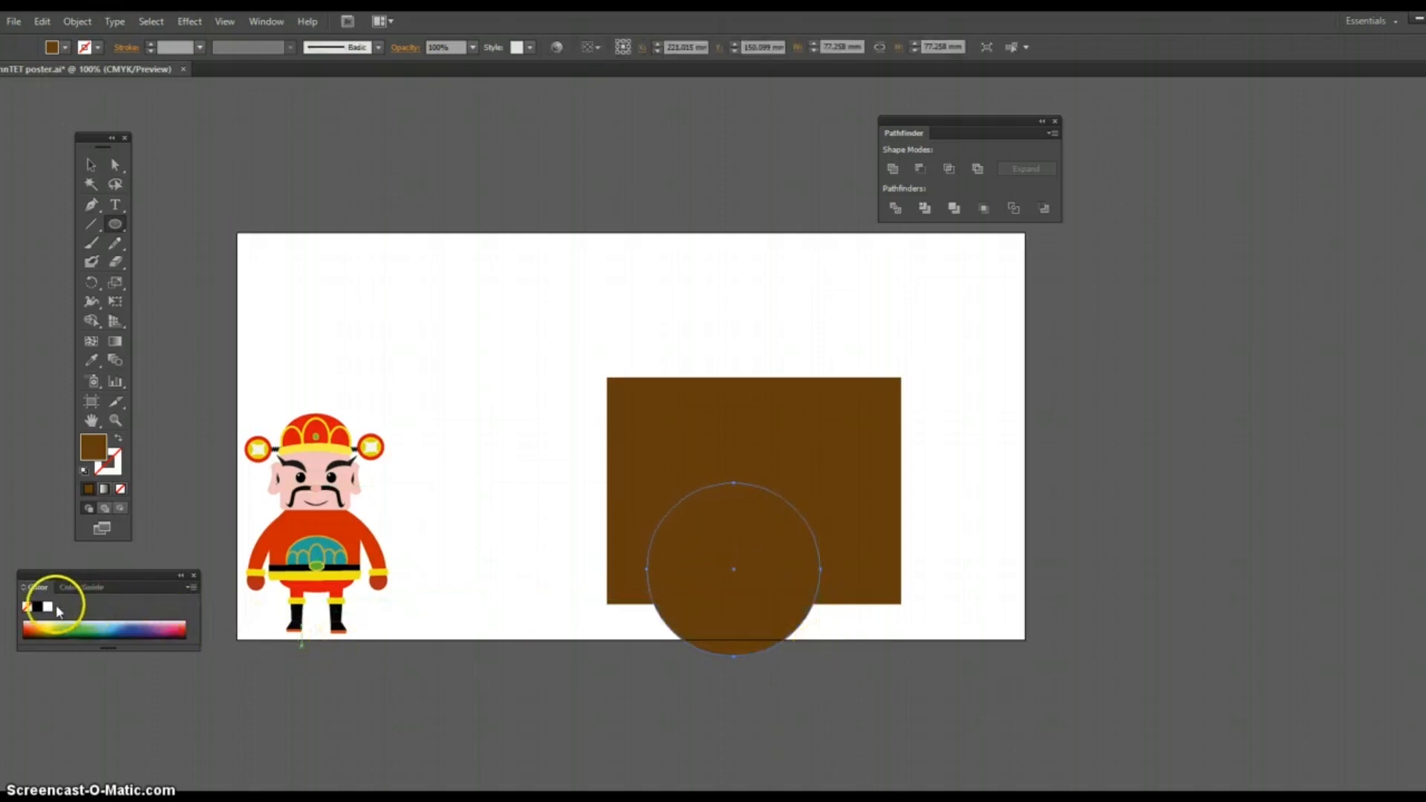
left_click(38, 607)
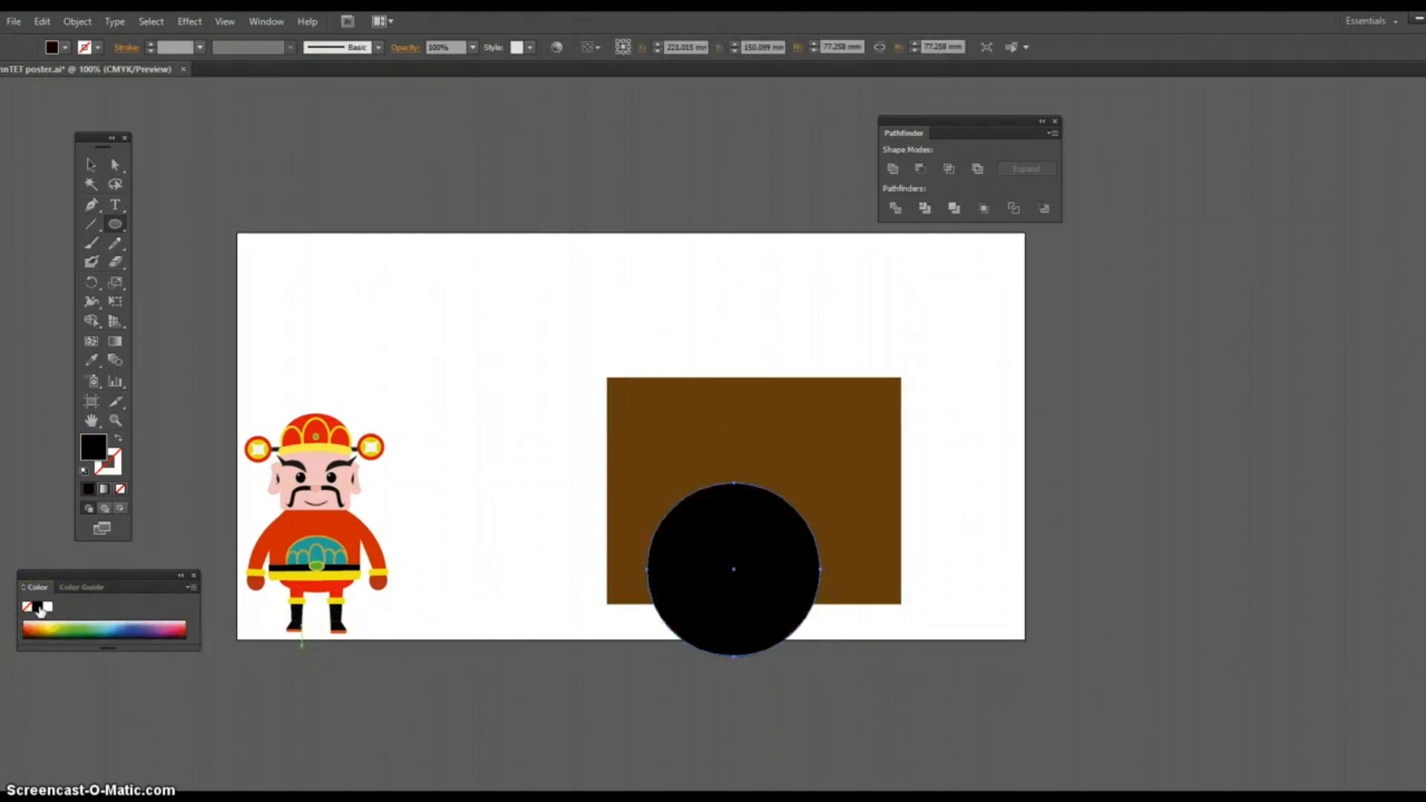
left_click_drag(732, 514, 755, 512)
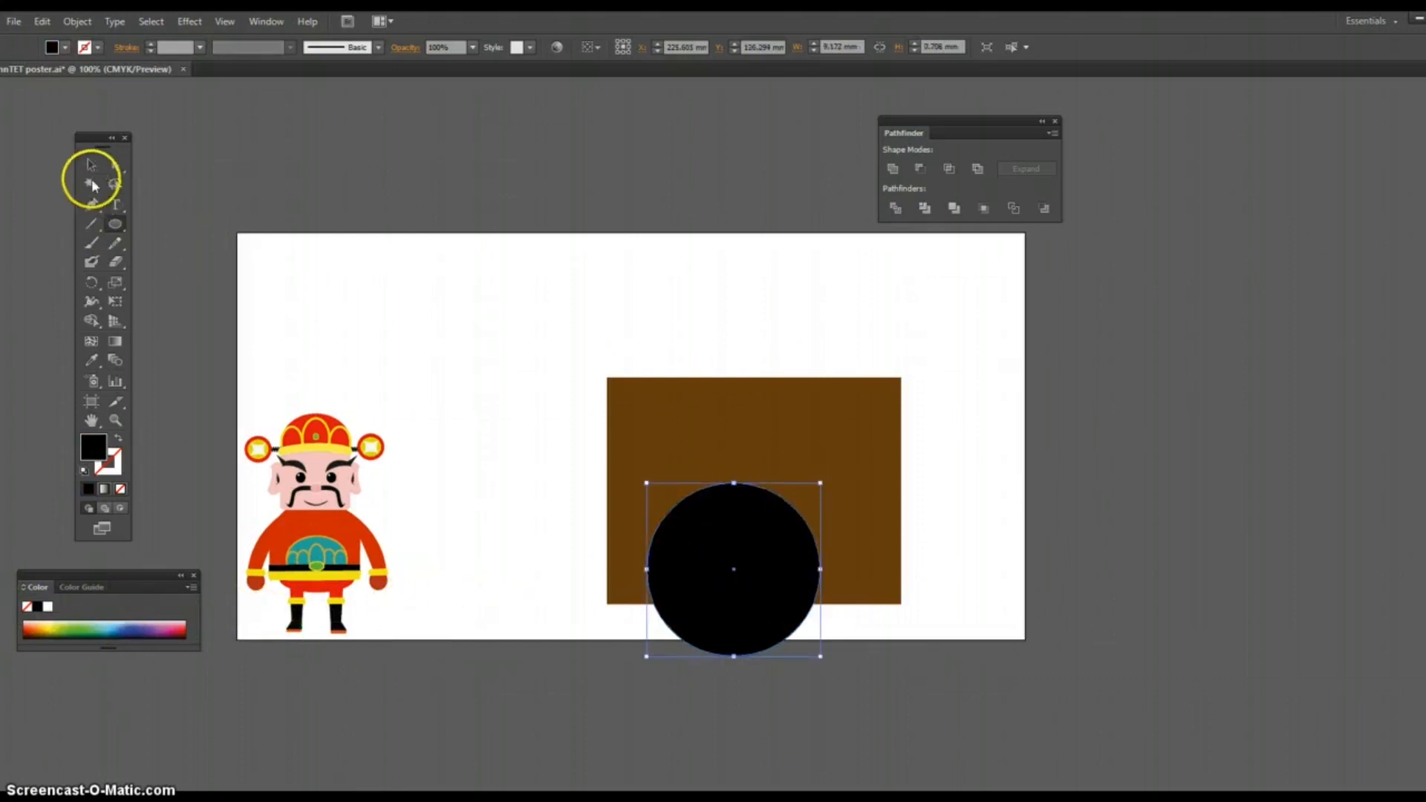
Step: Shift the black circle slightly left and up, and align its horizontal center with the brown rectangle
left_click(91, 165)
left_click(780, 506)
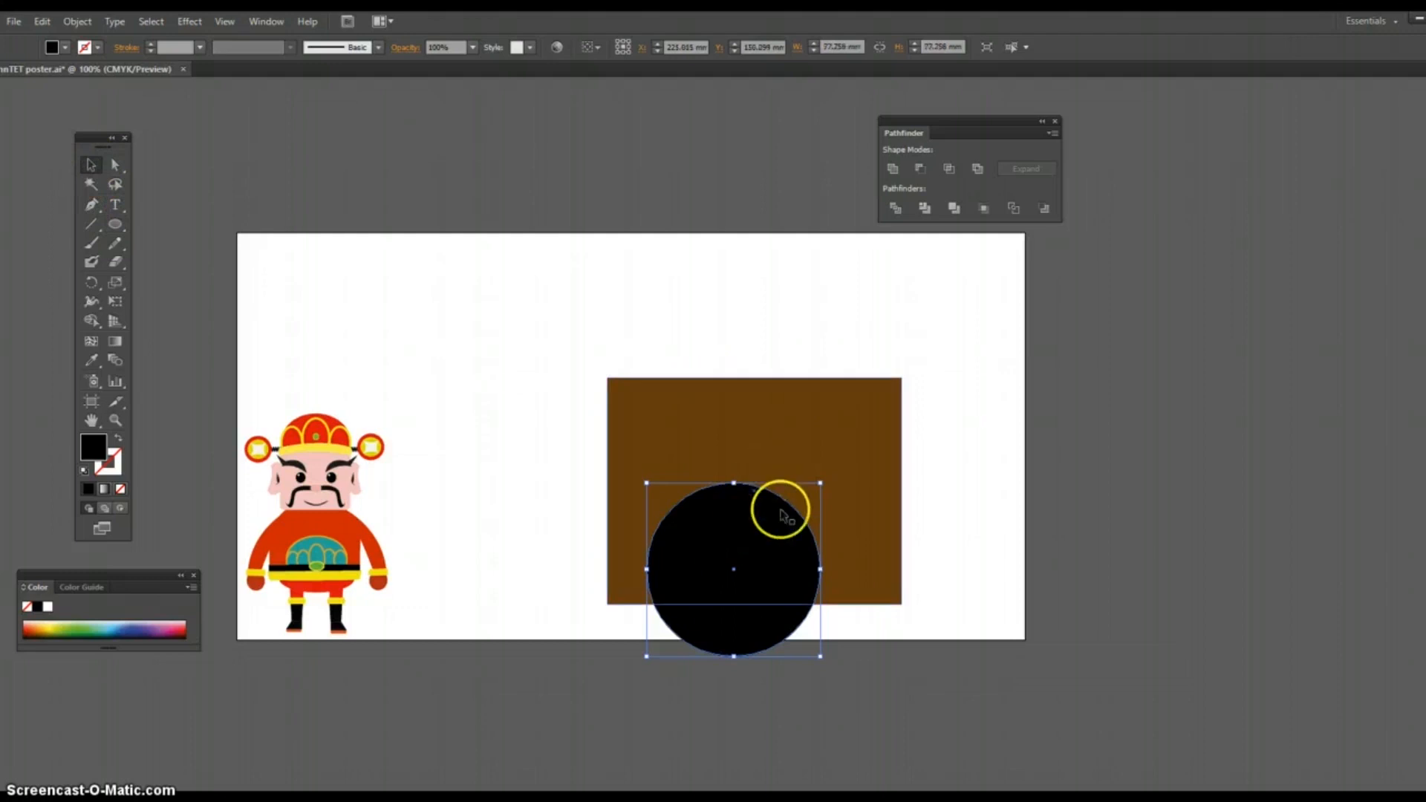
mouse_move(785, 535)
left_mouse_down()
mouse_move(815, 535)
mouse_move(792, 484)
mouse_move(760, 511)
mouse_move(804, 531)
mouse_move(765, 532)
left_mouse_up()
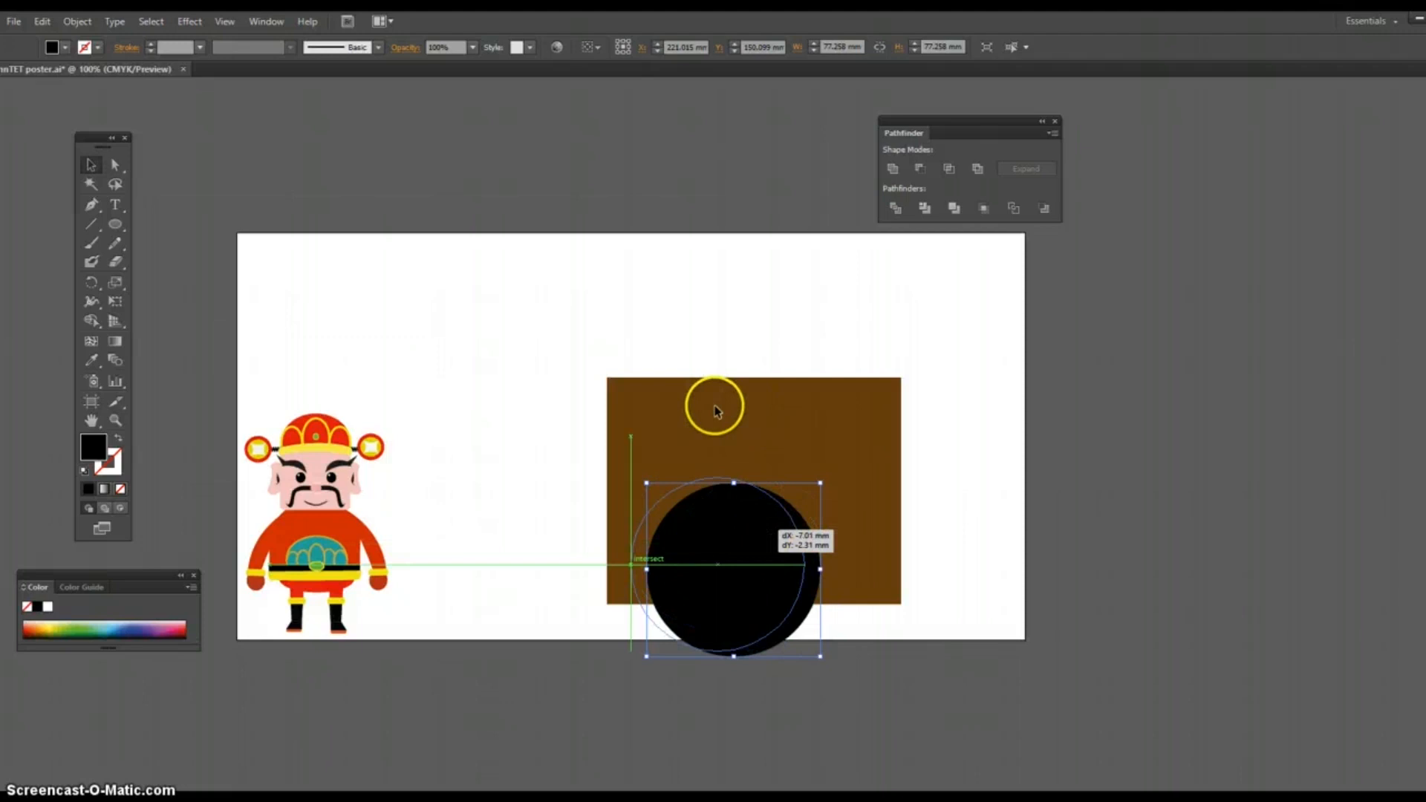
left_click(714, 321)
left_click_drag(566, 345, 773, 579)
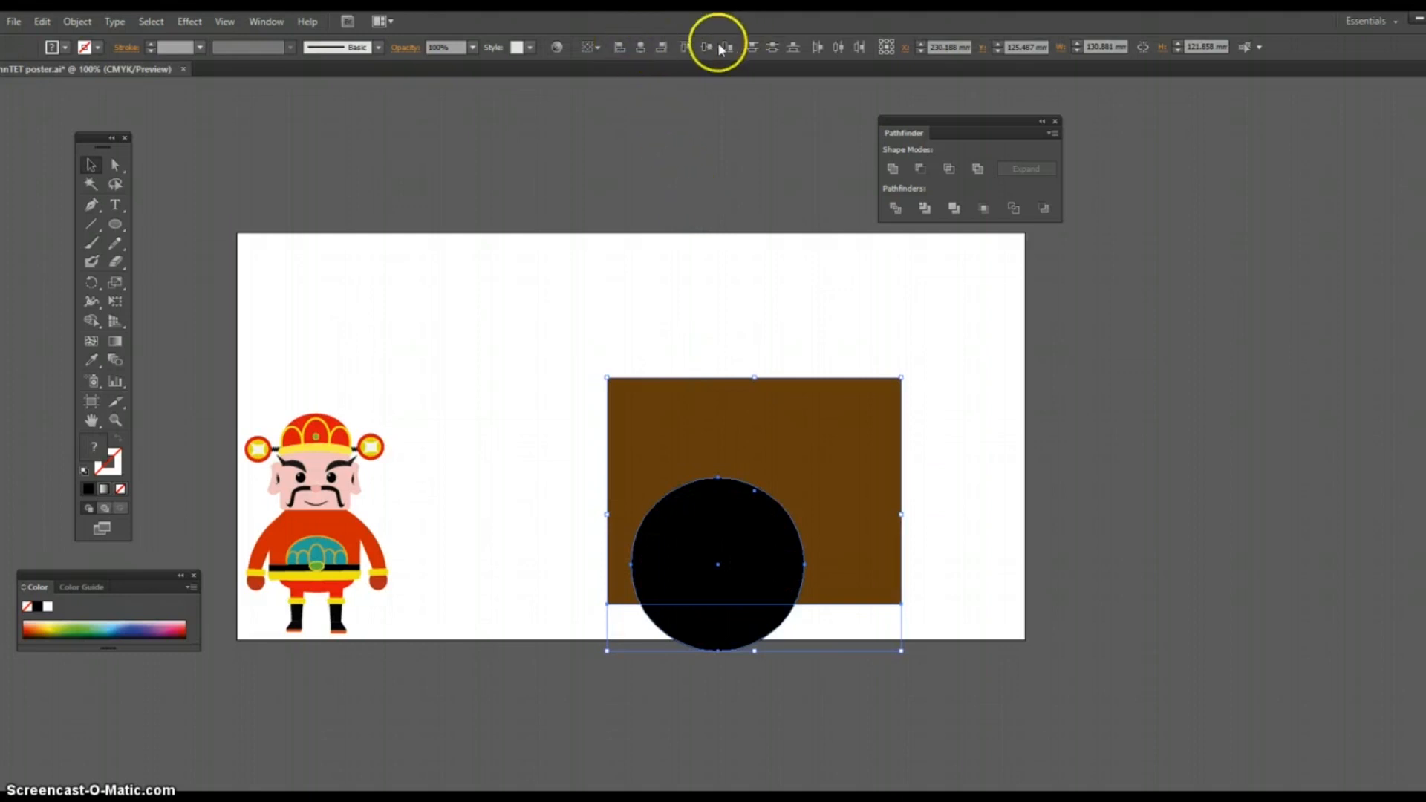
left_click(641, 48)
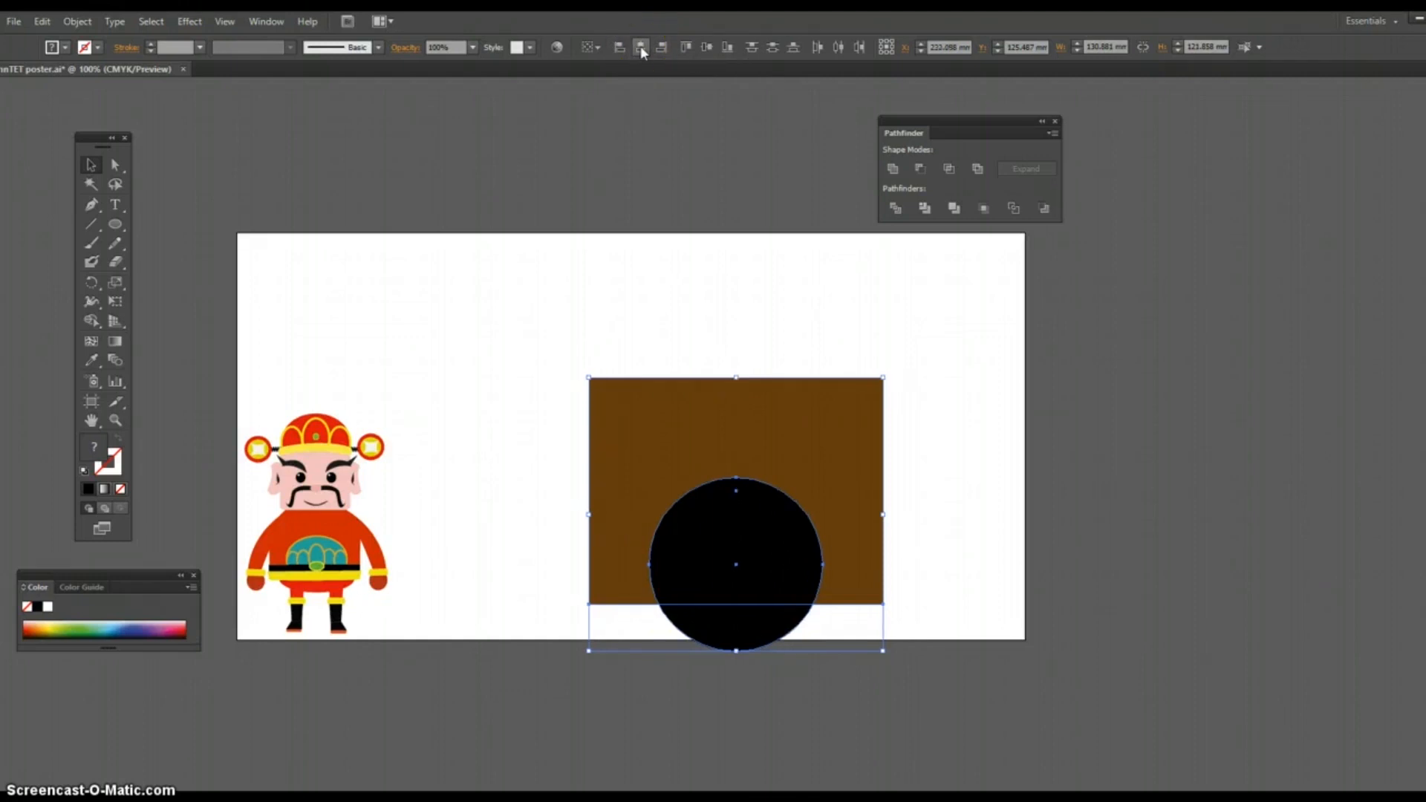
left_click(958, 419)
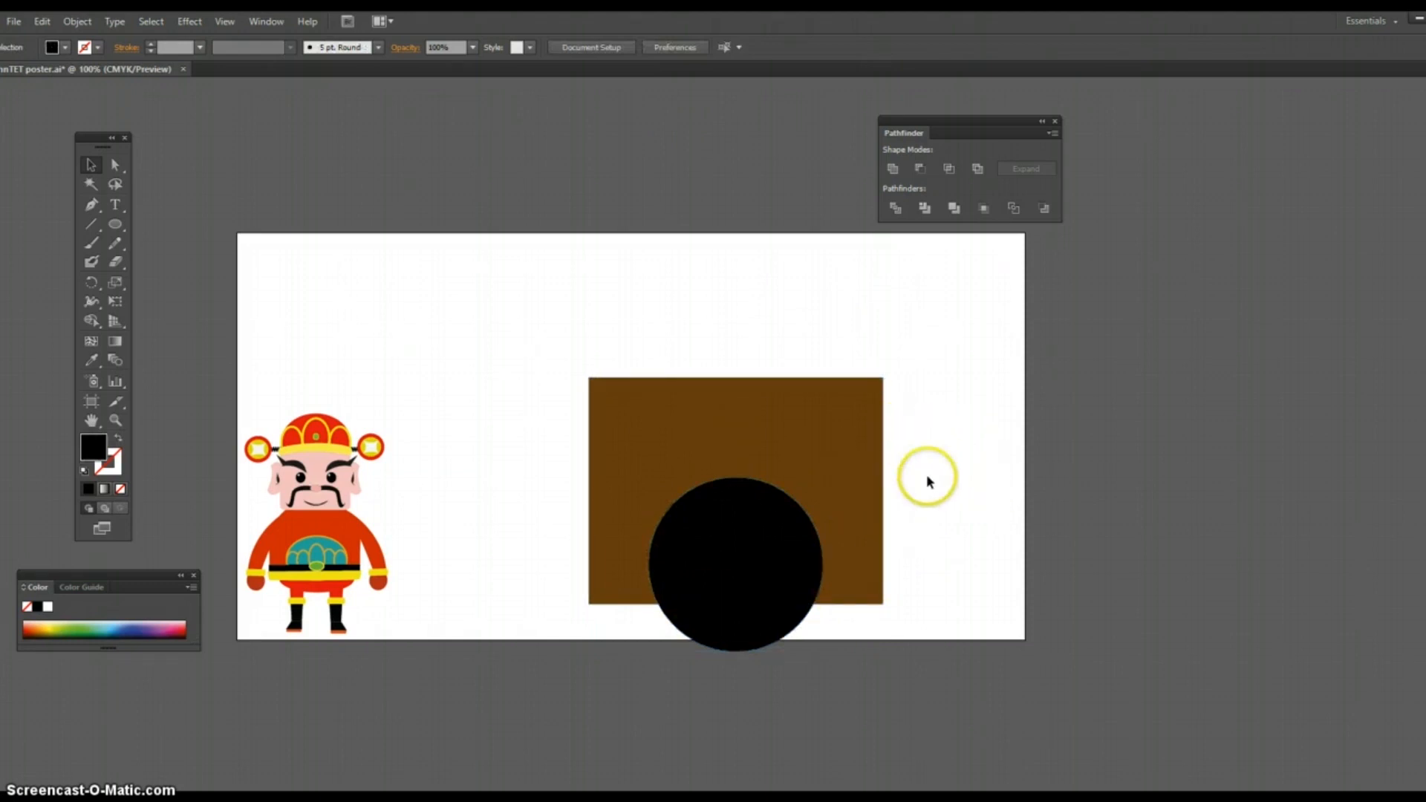
Step: Subtract the black circle from the brown rectangle with Minus Front to cut an arched opening
left_click_drag(685, 335, 791, 582)
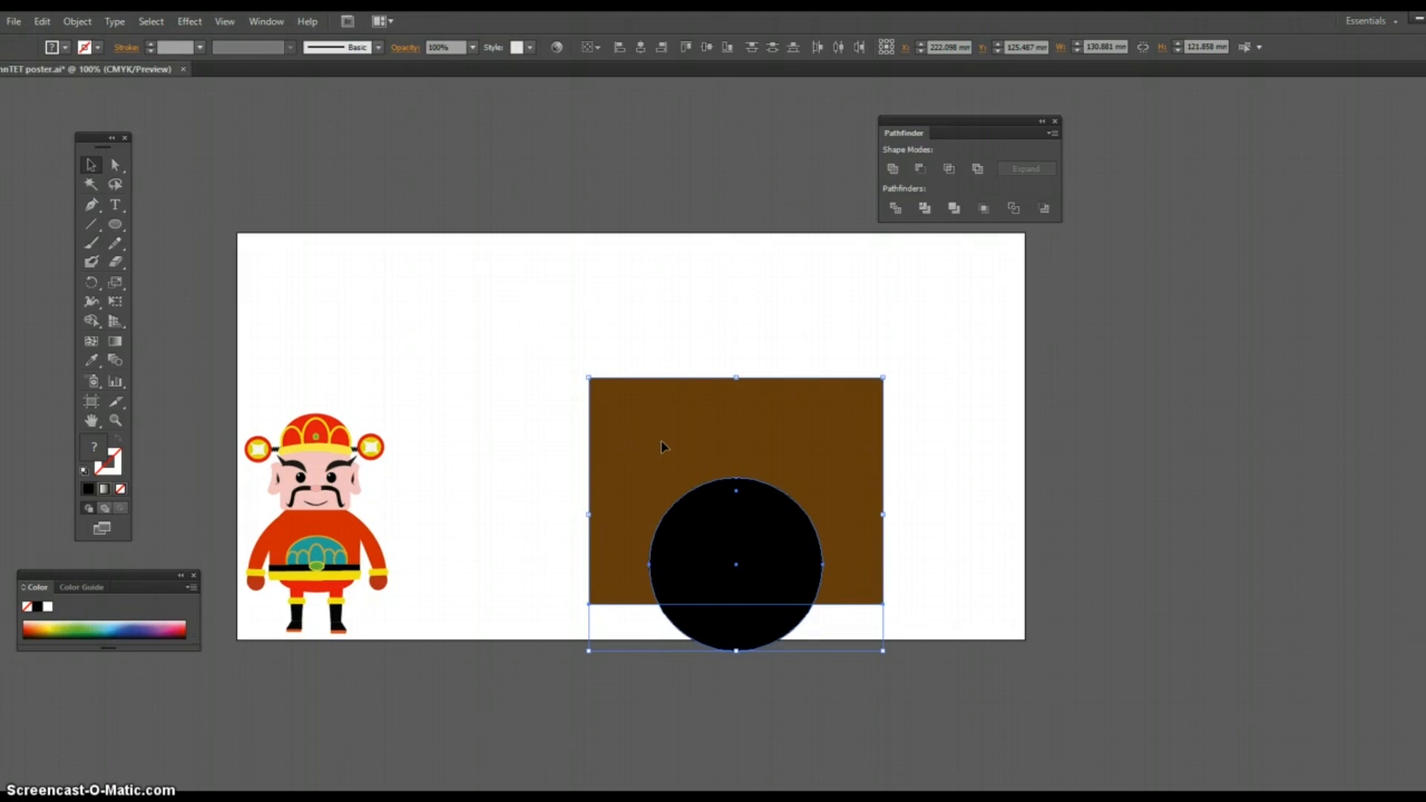
left_click(973, 477)
left_click_drag(592, 332, 799, 570)
left_click(921, 170)
left_click(961, 449)
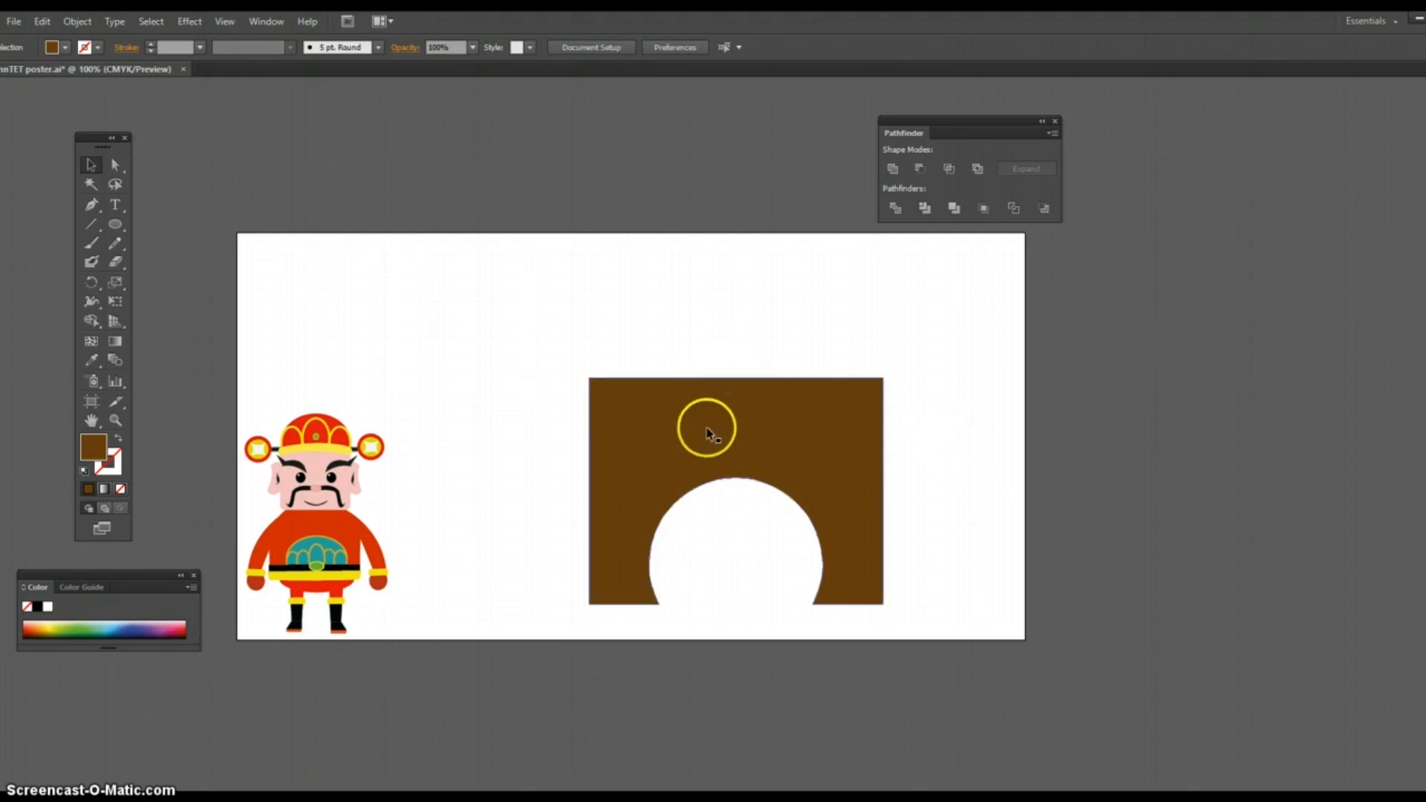
Step: Draw a circle about 36 mm across on the brown shape above the arched opening and fill it black
left_click(117, 226)
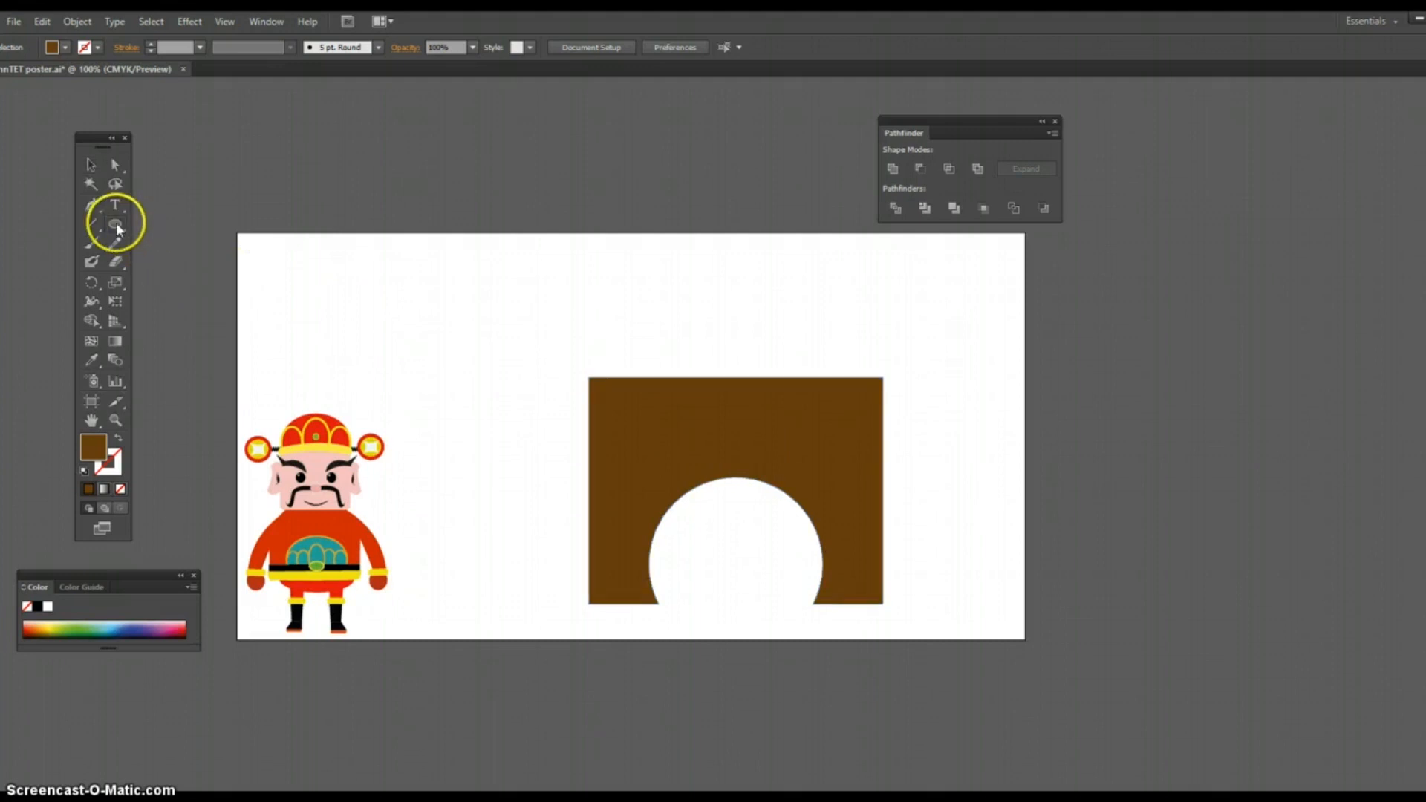
left_click_drag(646, 387, 725, 452)
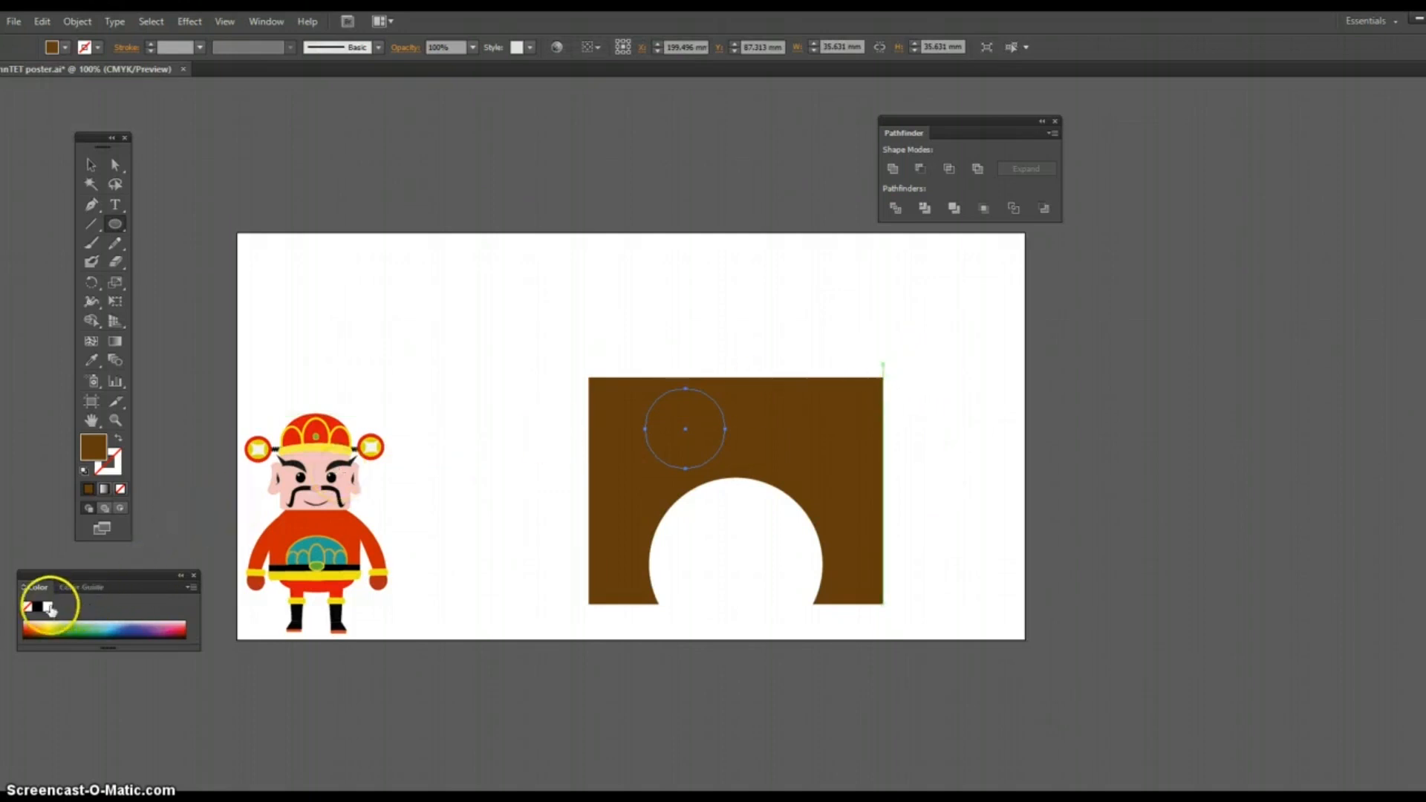
left_click(37, 607)
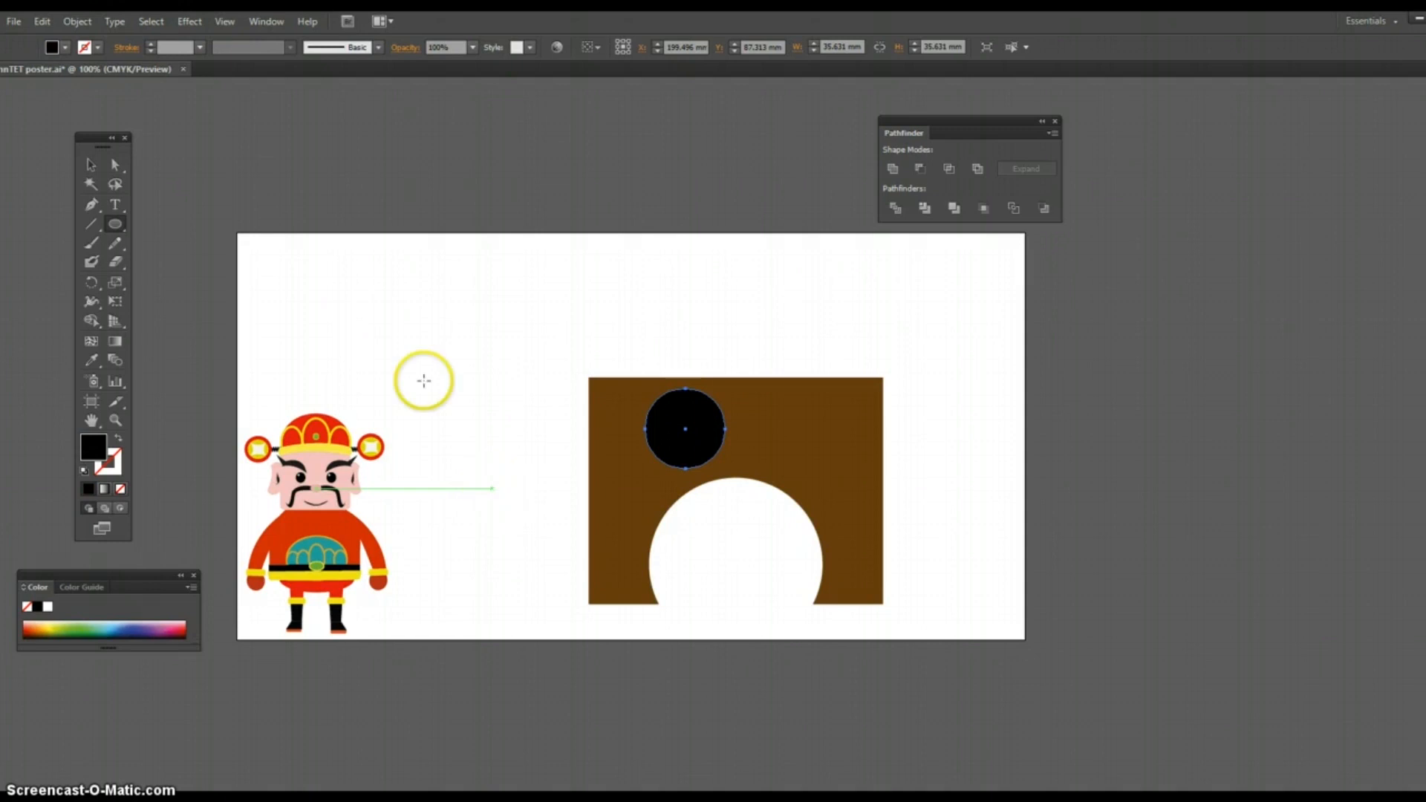
Step: Align the horizontal centers of the small black circle and the brown arch shape
left_click(93, 170)
left_click_drag(547, 331, 767, 499)
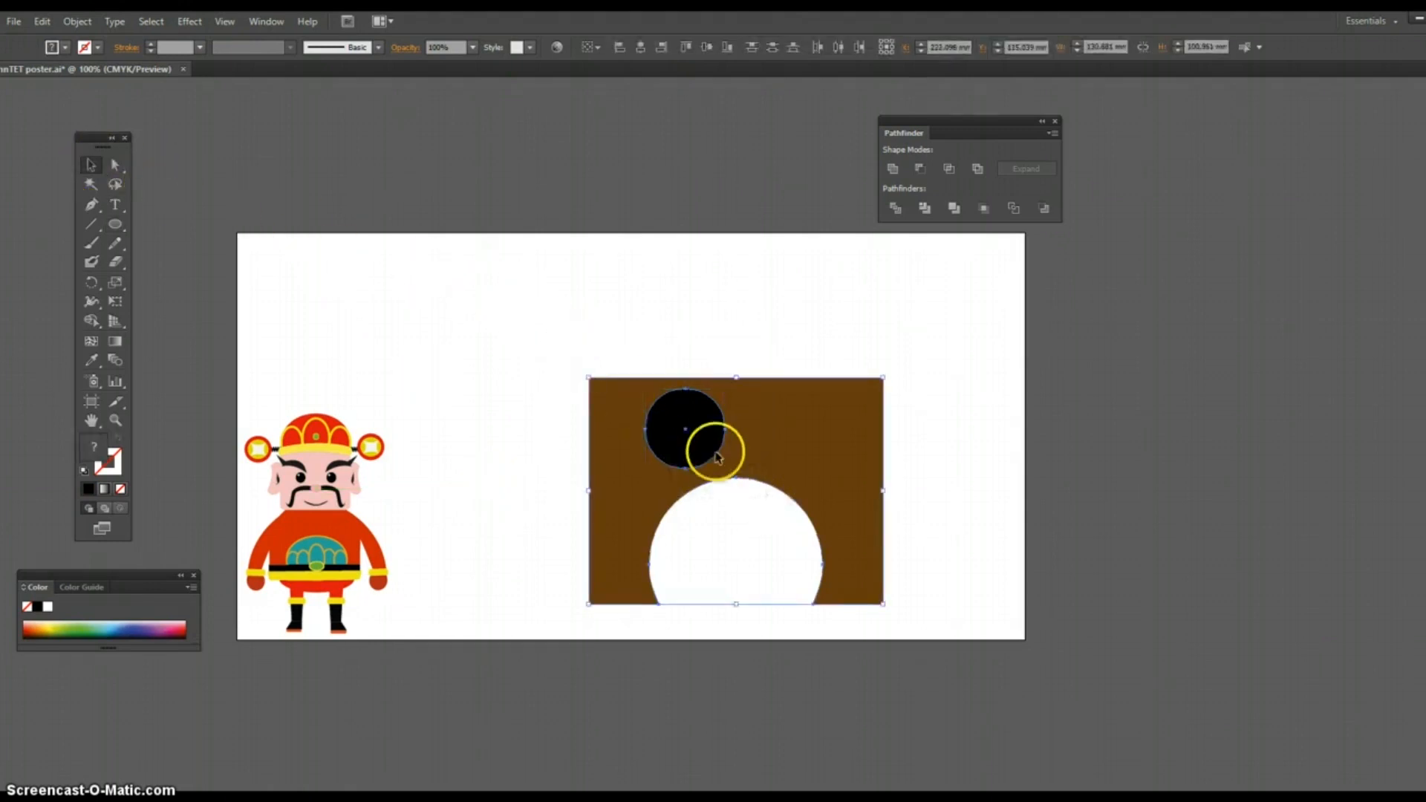
left_click(641, 48)
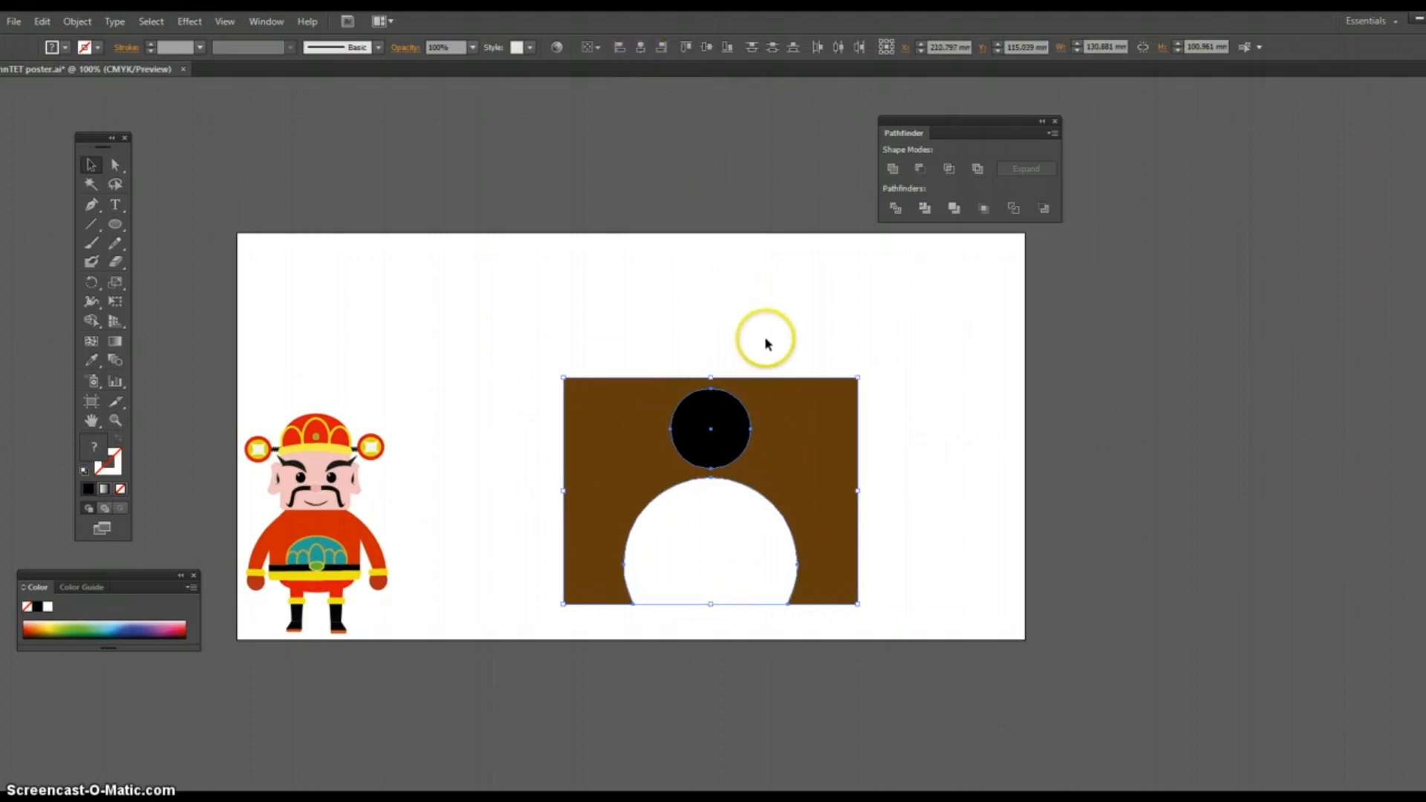
left_click(810, 339)
Step: Try to subtract the small black circle from the brown arch shape with Minus Front
left_click_drag(651, 298, 755, 475)
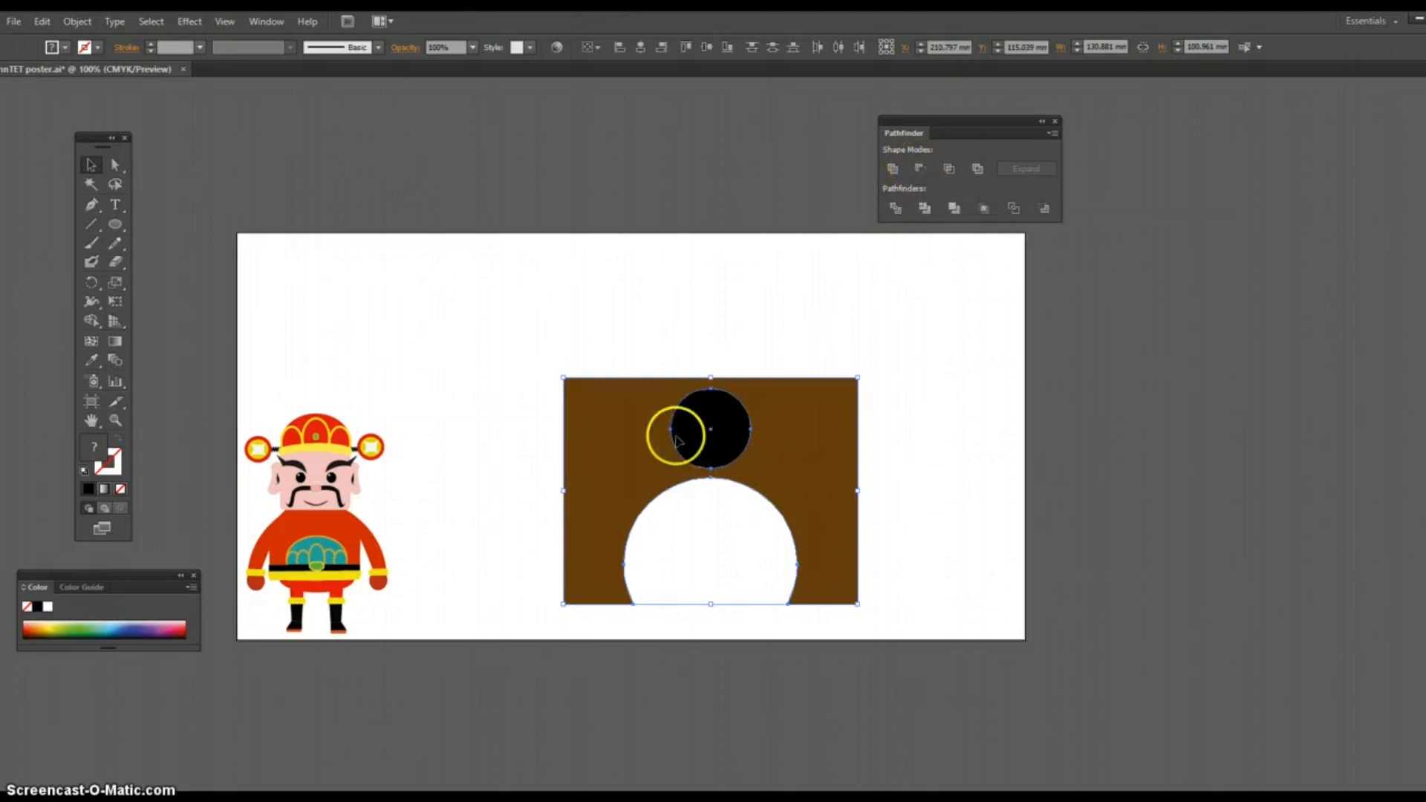
left_click(921, 170)
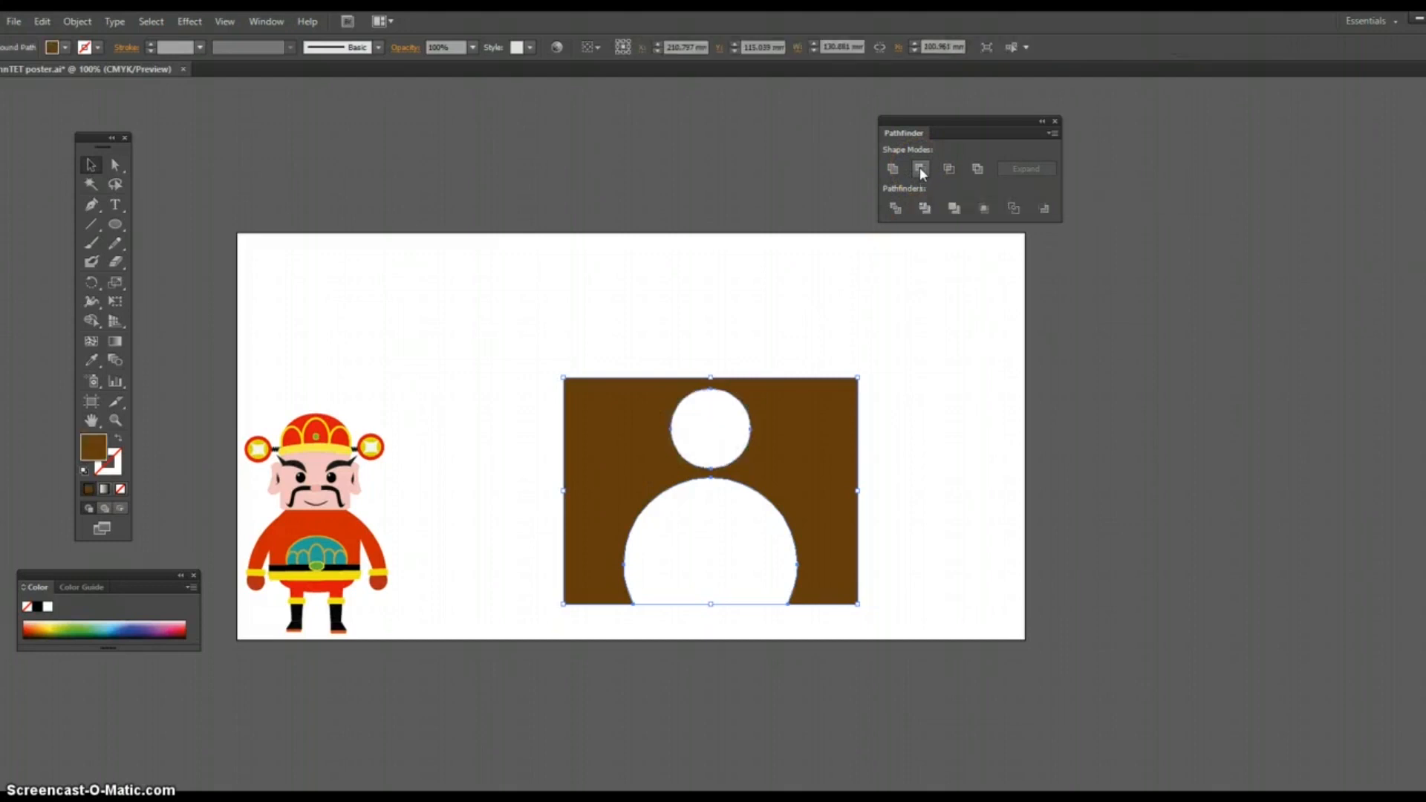
left_click(783, 303)
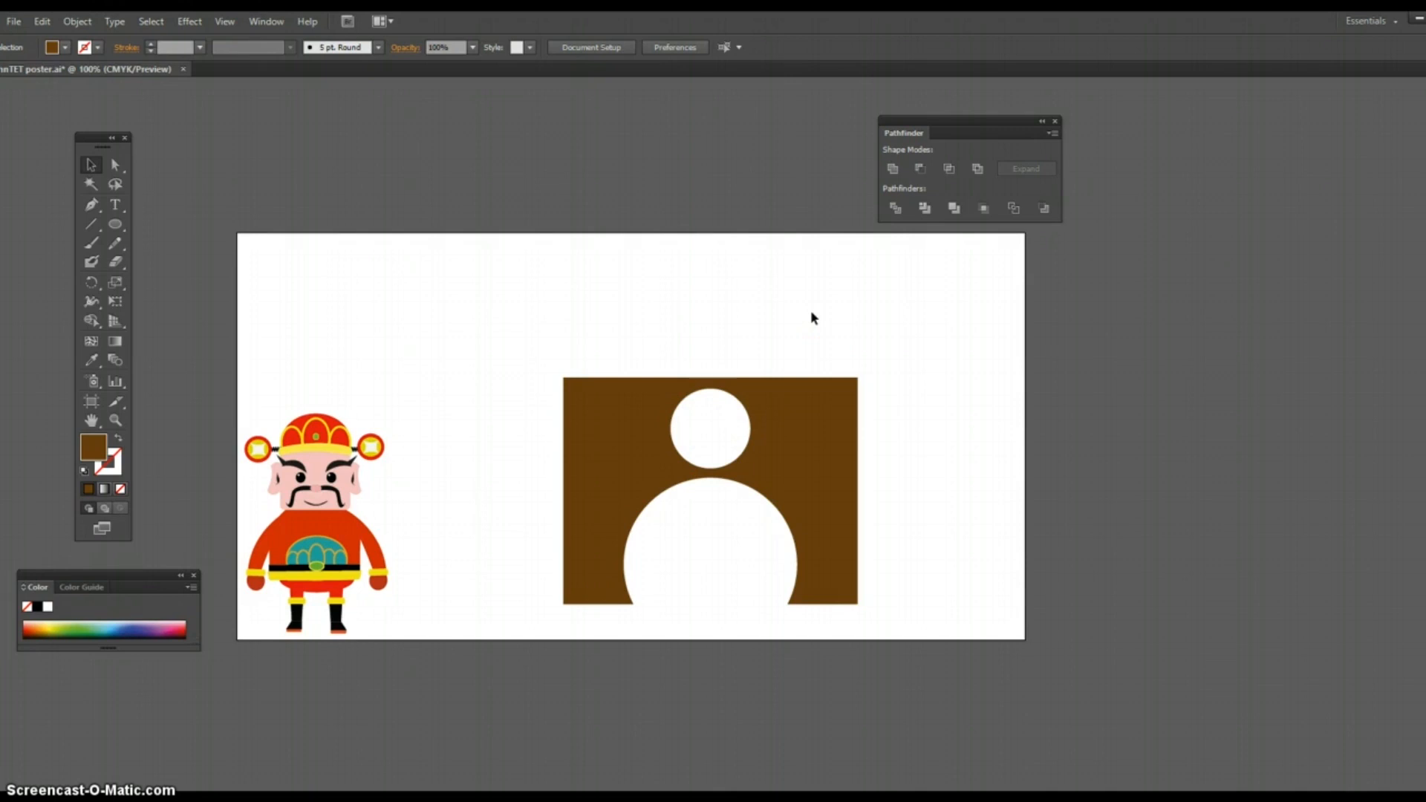
key("ctrl+z")
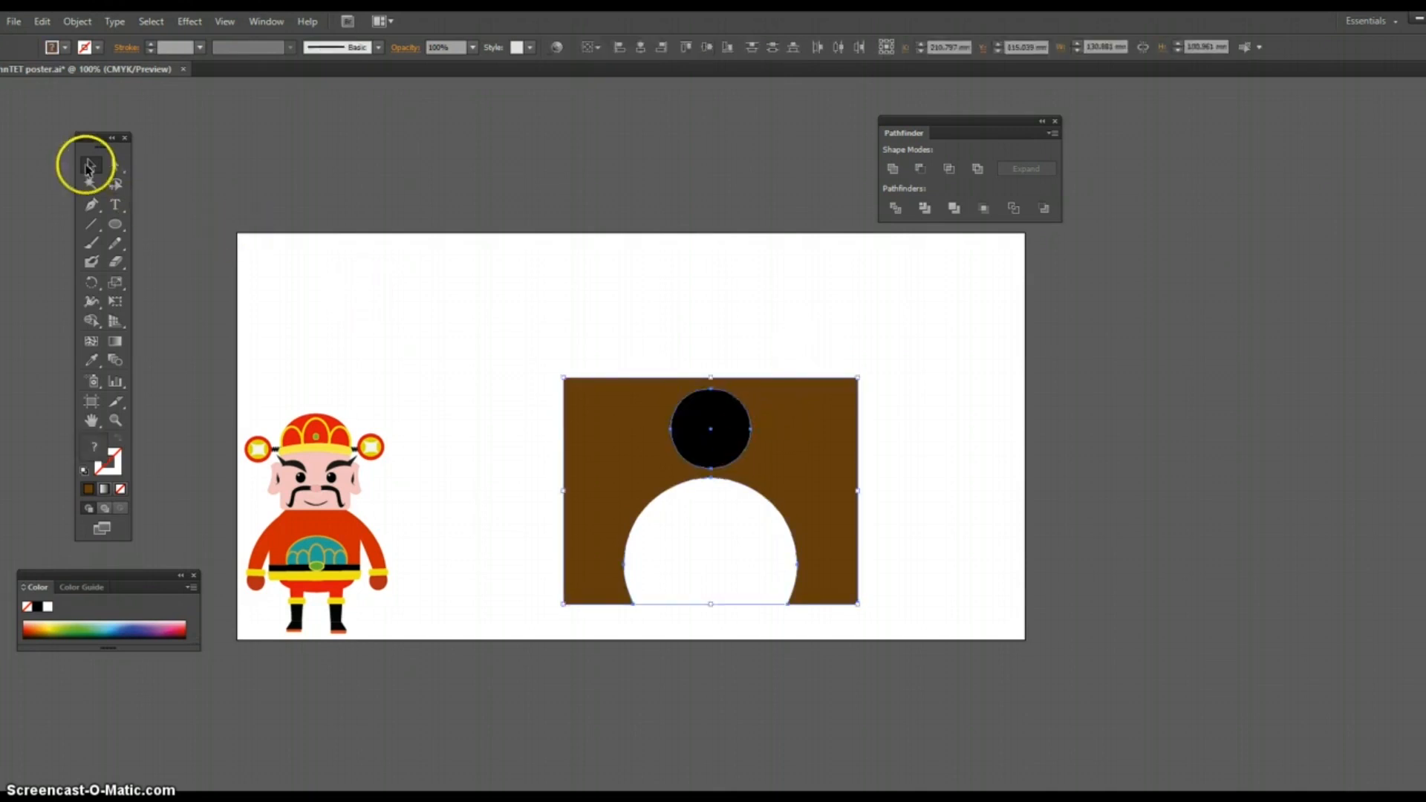
Step: Scale the small black circle down to about 24 mm across and center it horizontally on the brown arch shape
left_click(509, 280)
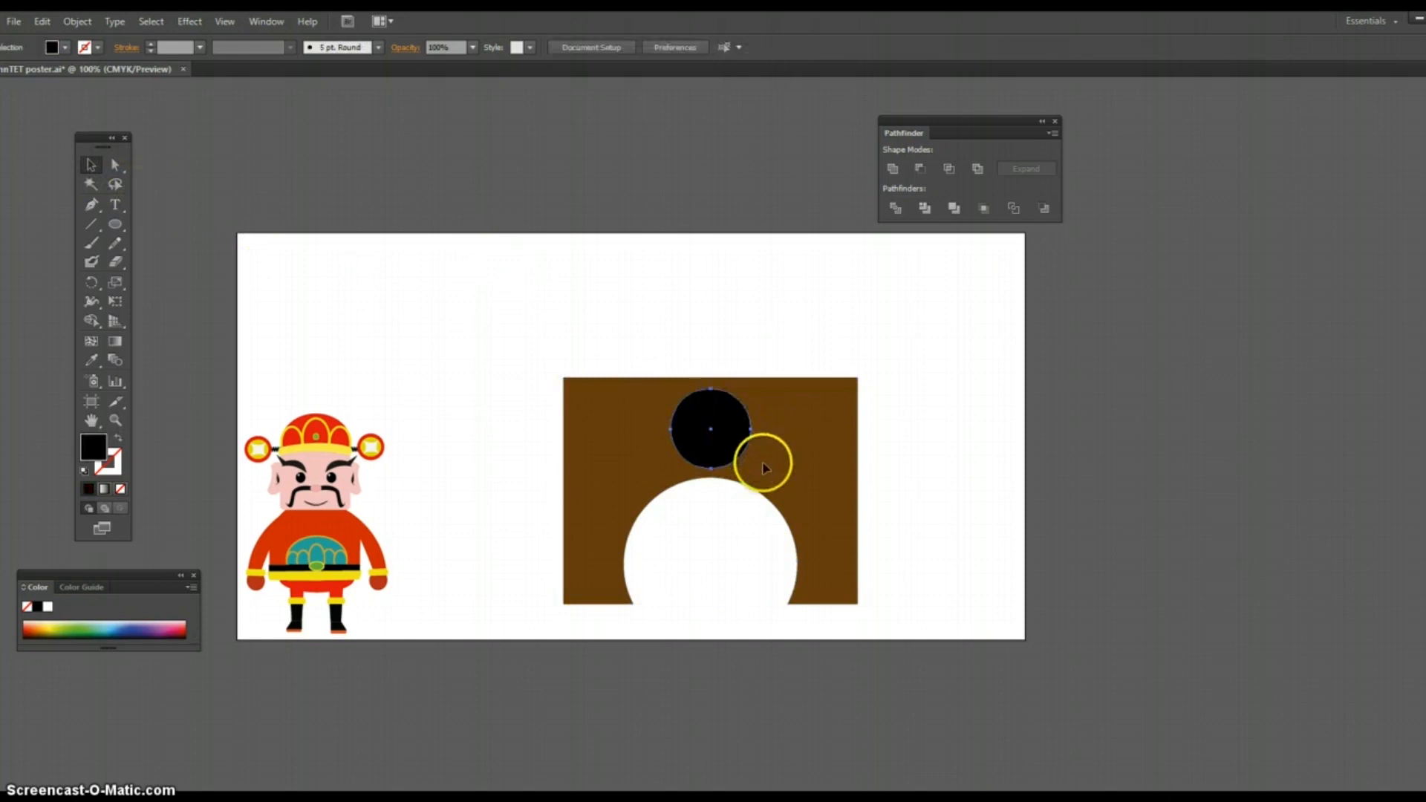
left_click(747, 466)
left_click_drag(744, 463, 724, 442)
left_click_drag(637, 333, 717, 413)
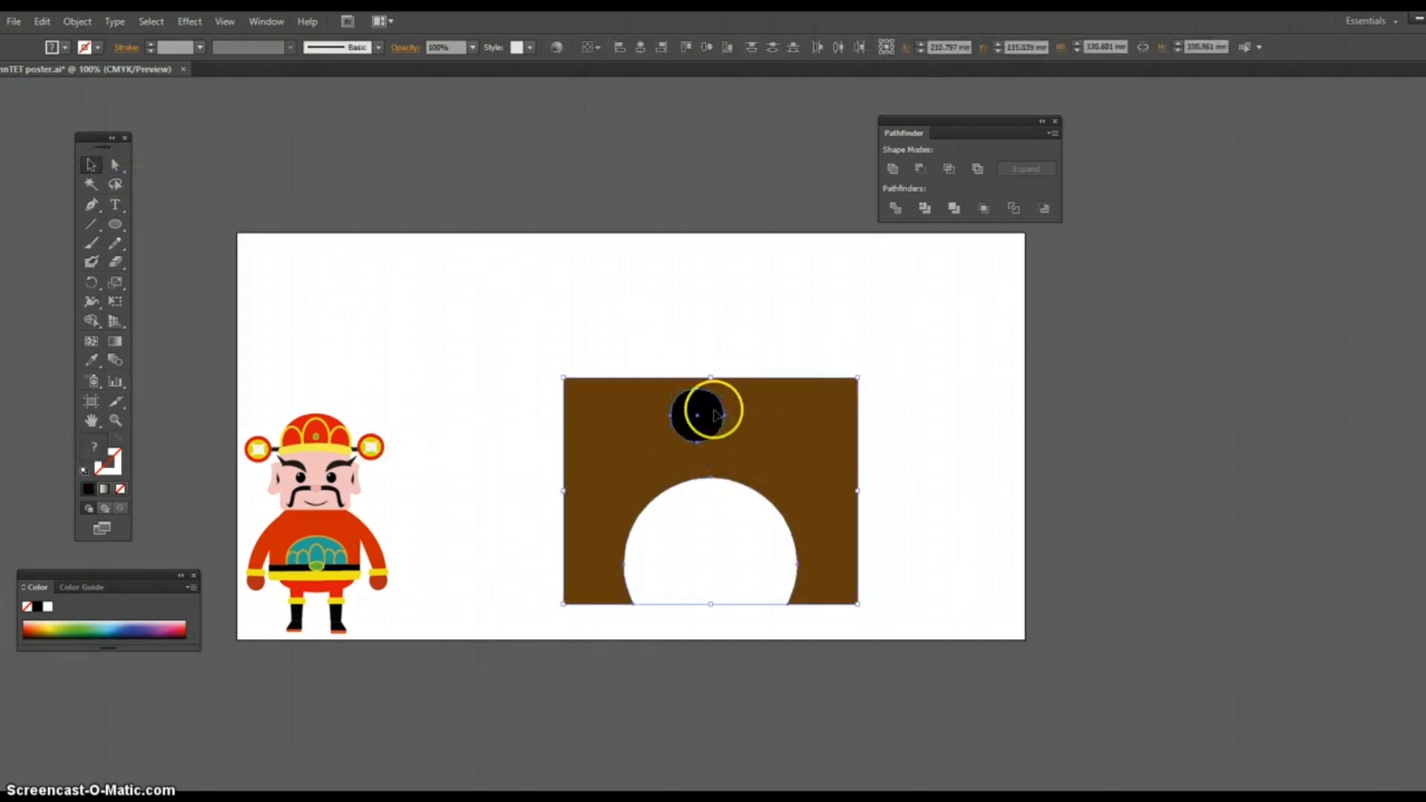
left_click(642, 48)
left_click(791, 364)
Step: Nudge the small black circle down, closer to the arched opening, to a Y position of about 90 mm
left_click(719, 422)
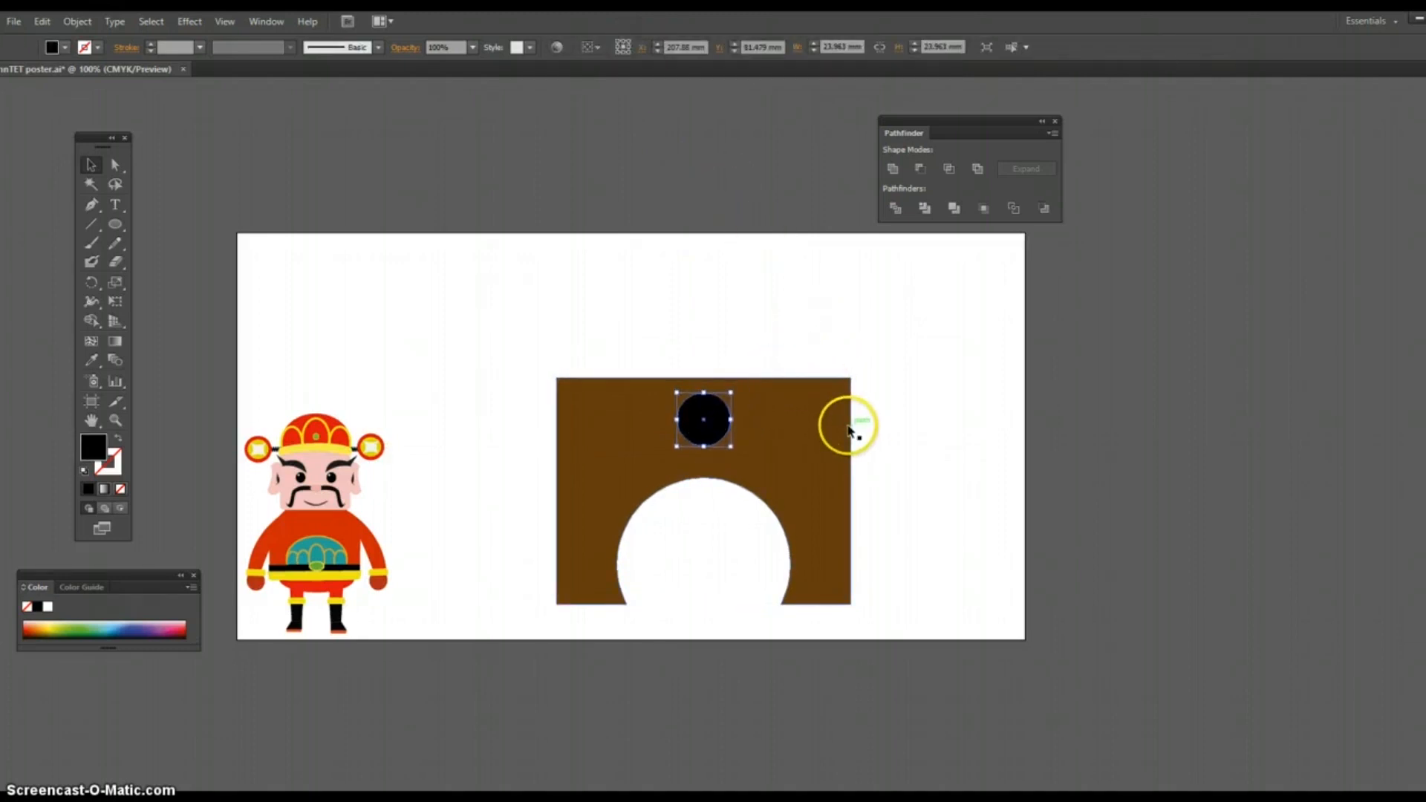
key("Down")
key("Down")
key("Down")
key("Down")
key("Down")
key("Down")
key("Down")
key("Down")
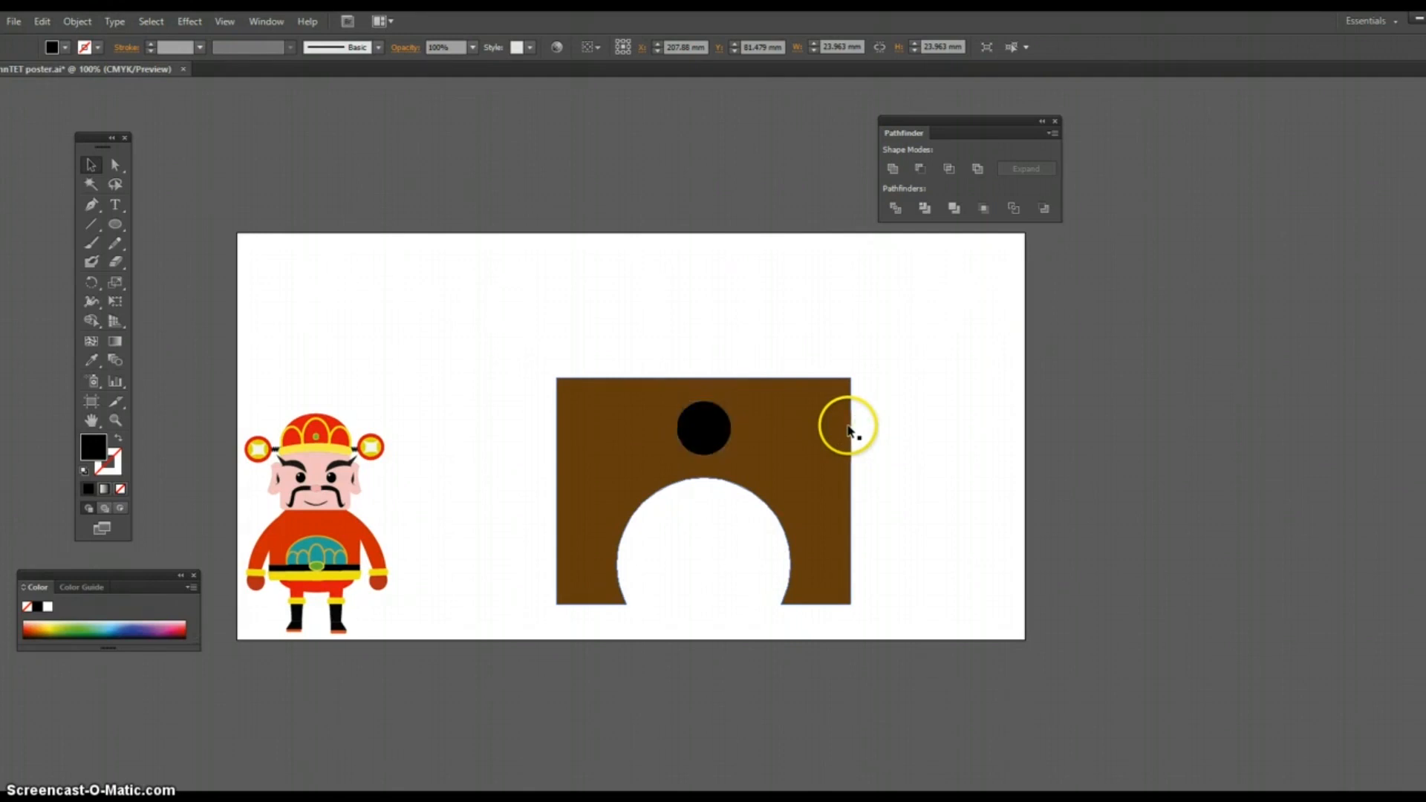
key("Down")
key("Down")
key("Down")
key("Down")
key("Down")
key("Down")
key("Down")
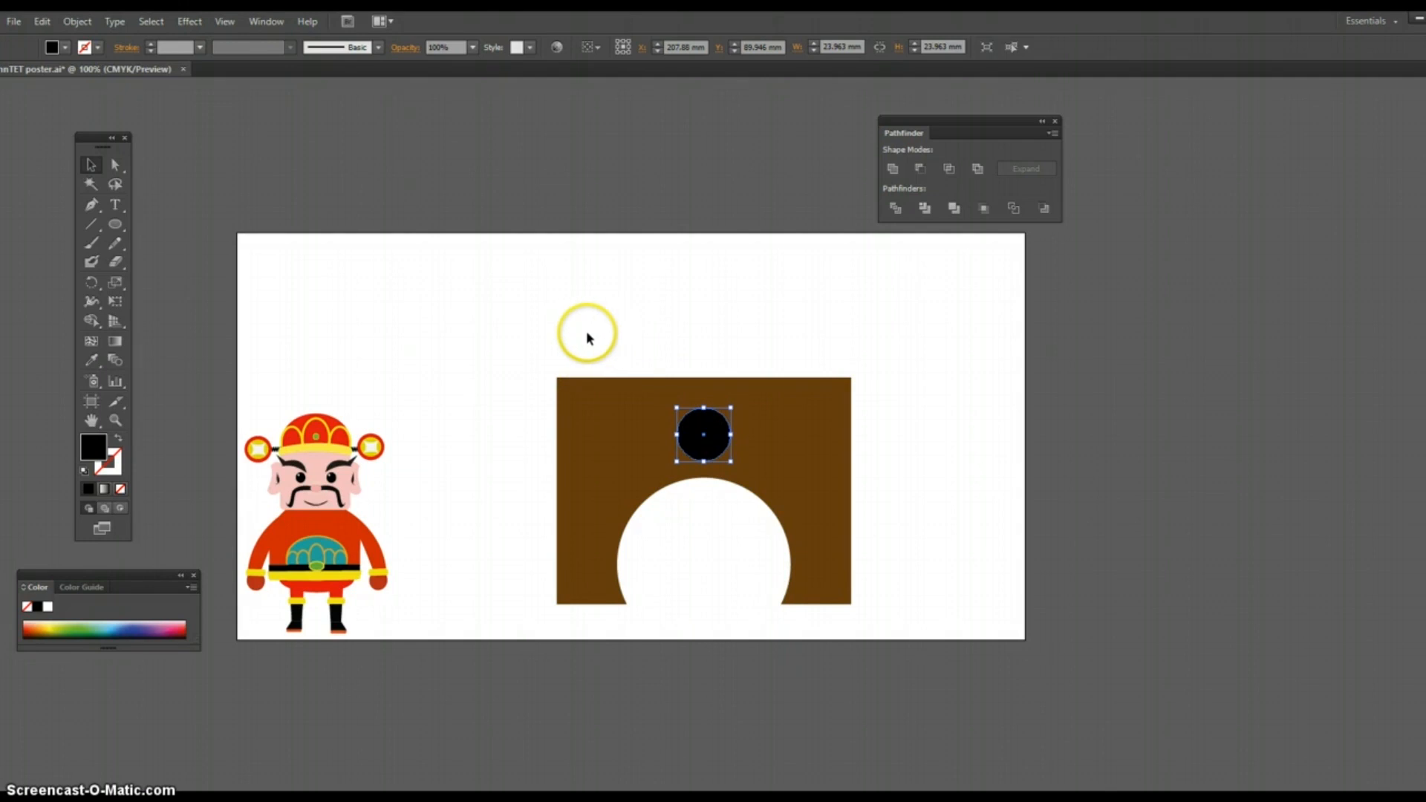
Step: Subtract the small black circle from the brown arch shape with Minus Front to cut a round hole
left_click_drag(574, 334, 702, 465)
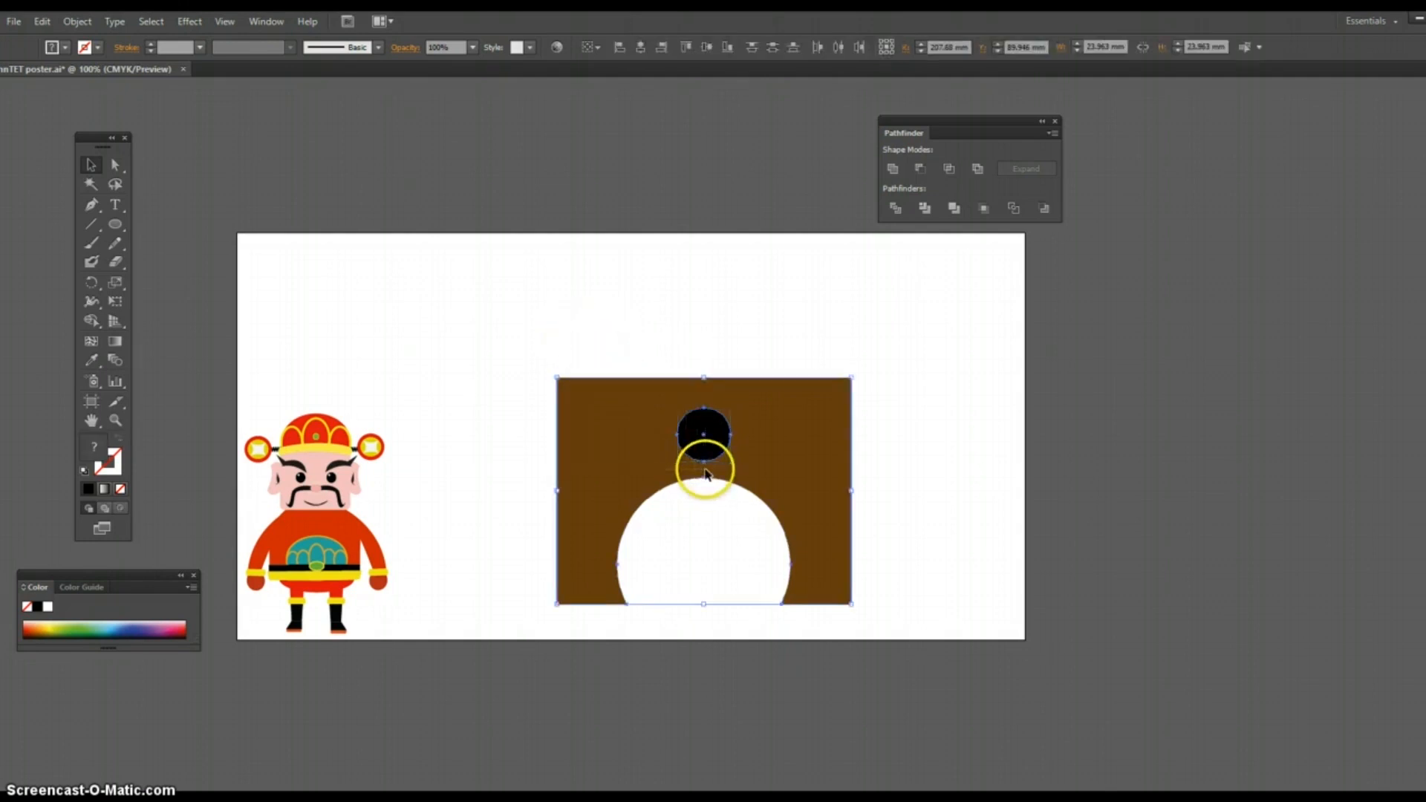
left_click(919, 169)
left_click(751, 318)
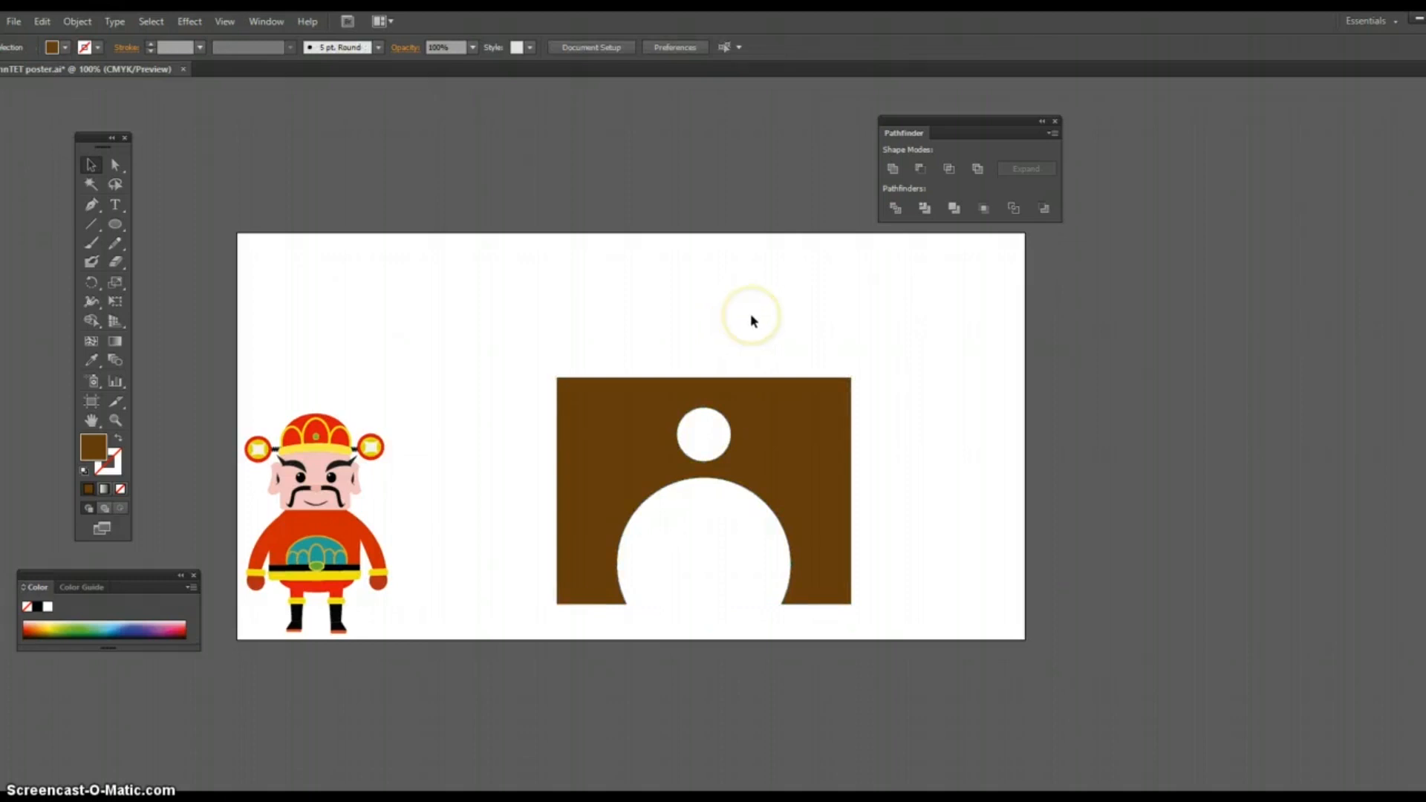
Step: Draw a brown circle about 16.5 mm across on the empty area above the arch shape's left corner
left_click(299, 268)
left_click(116, 225)
left_click_drag(520, 281, 557, 315)
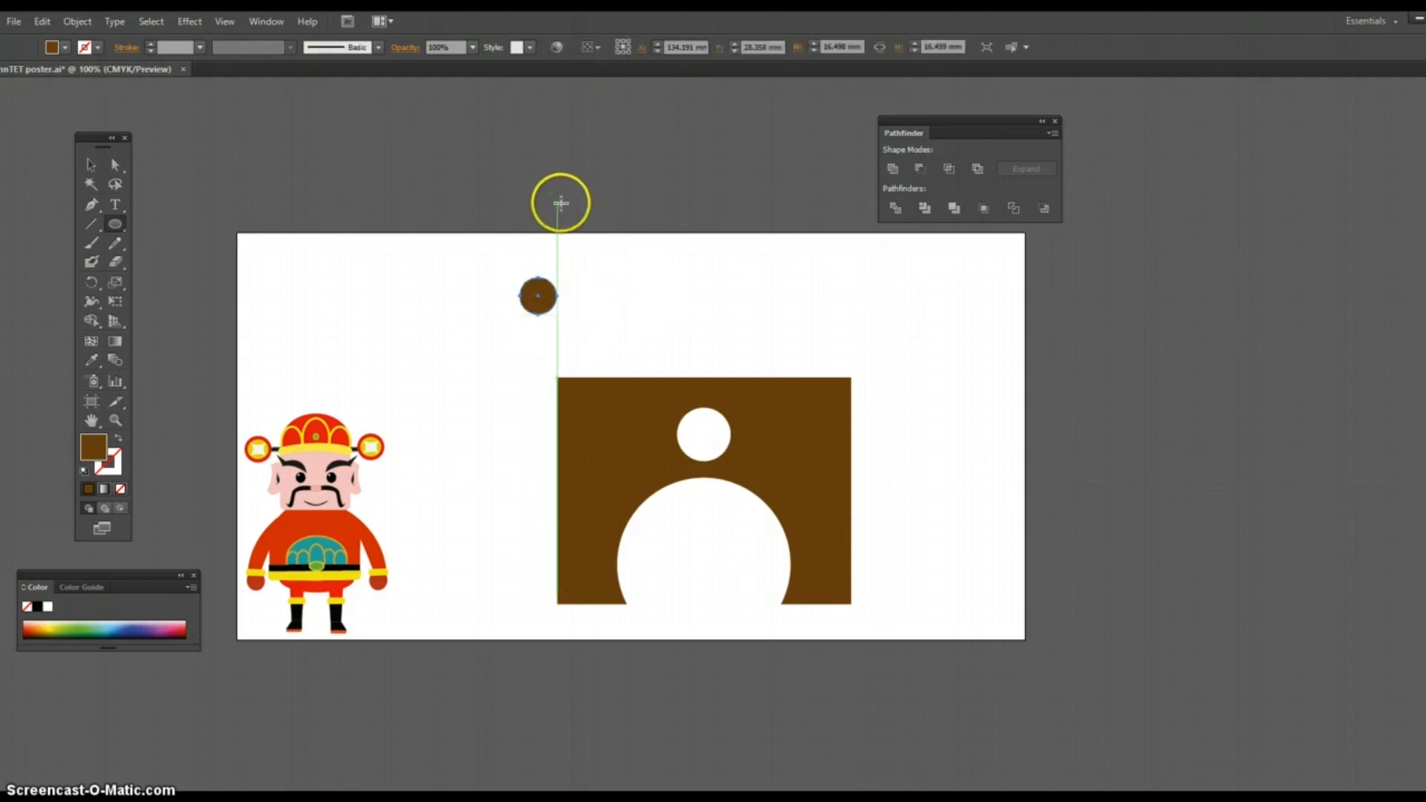
Step: Apply a Transform effect to the brown circle with 6 copies and a horizontal move of 20.1083 mm
left_click(188, 21)
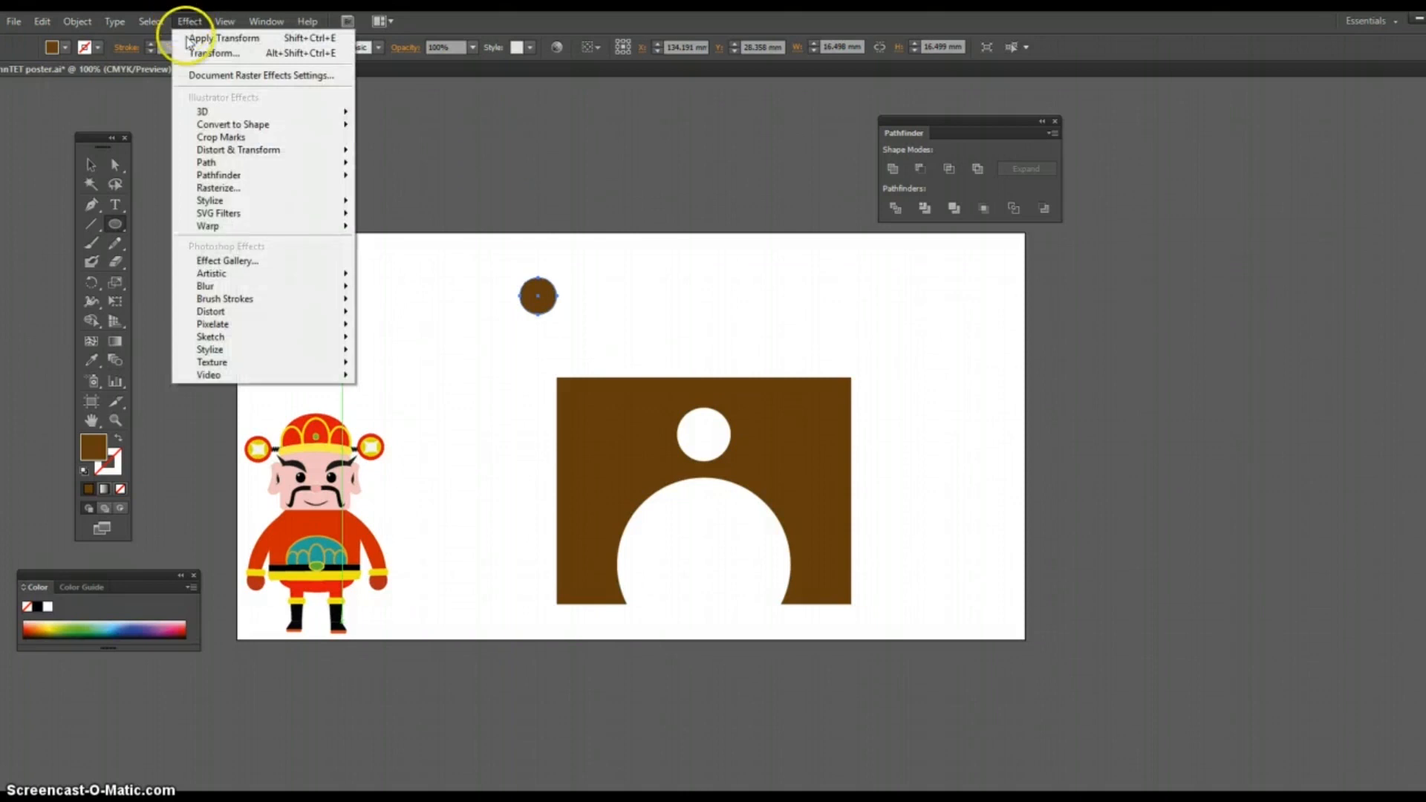
mouse_move(309, 156)
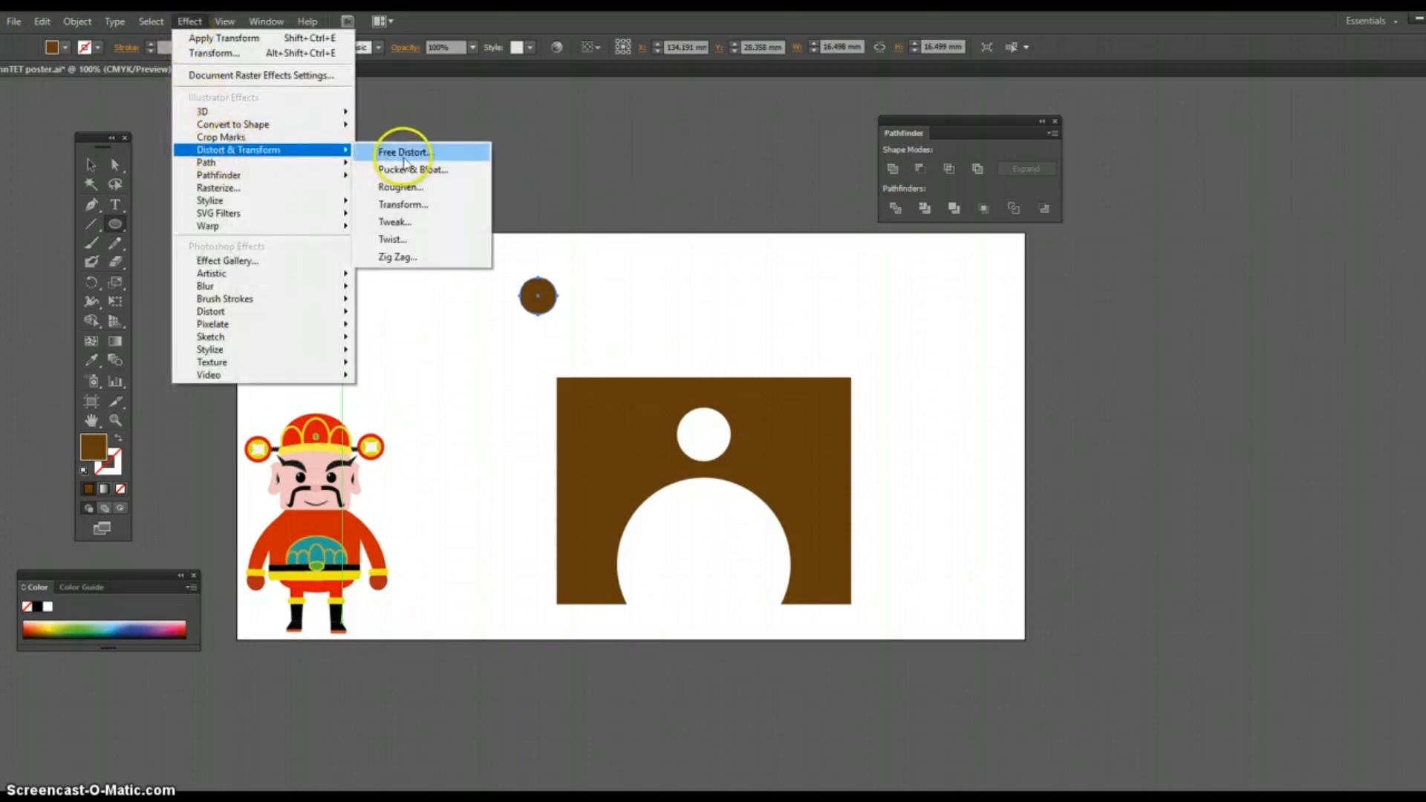
left_click(415, 205)
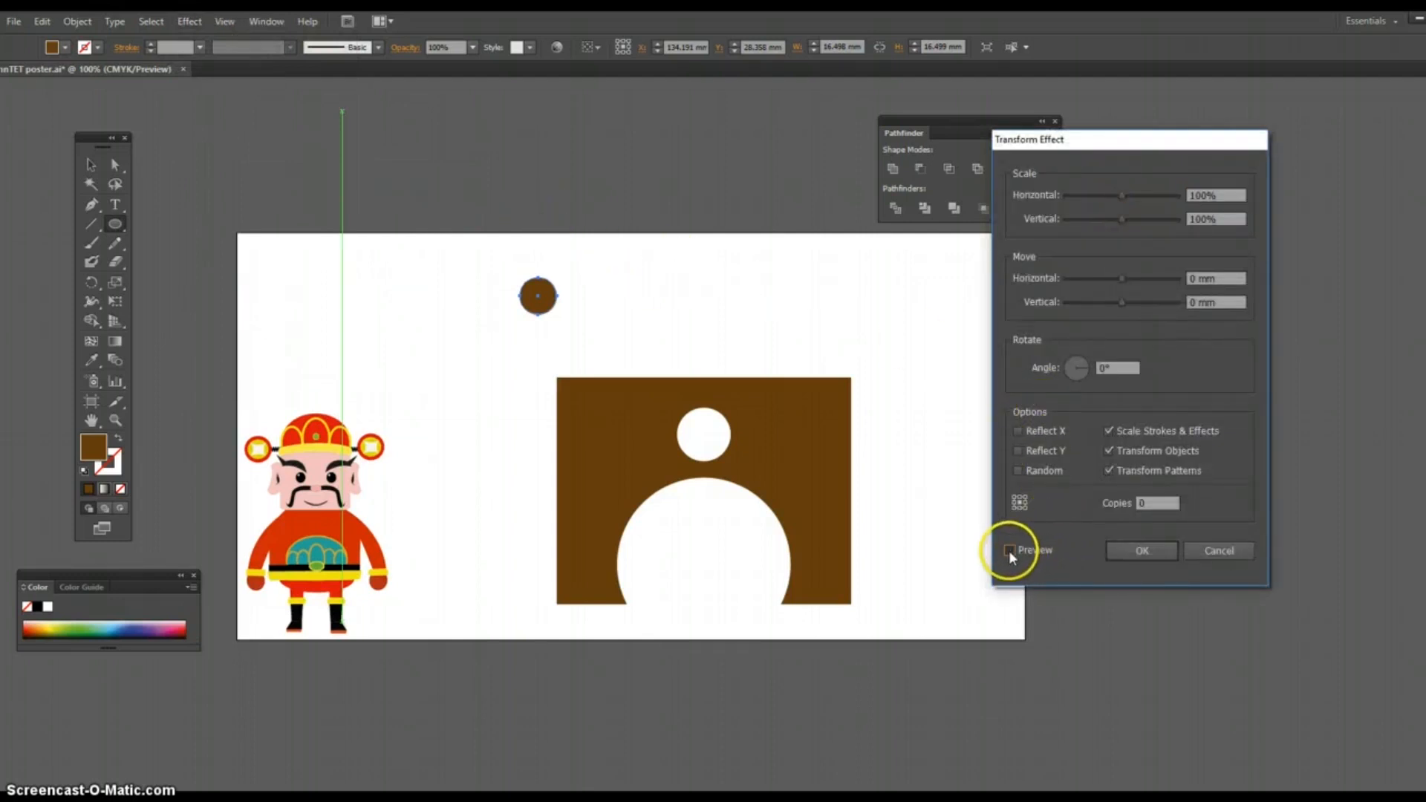
left_click(1152, 503)
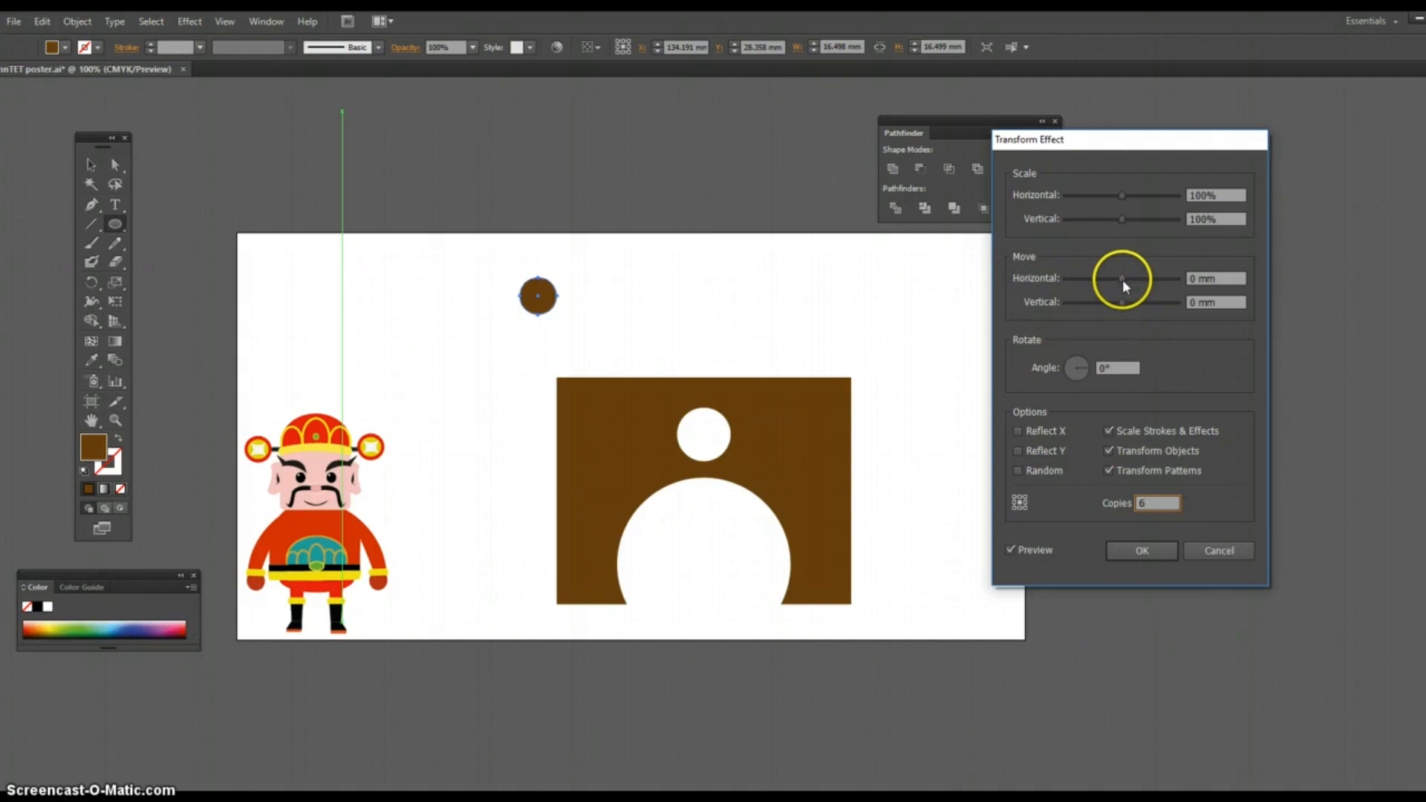
left_click_drag(1121, 279, 1154, 282)
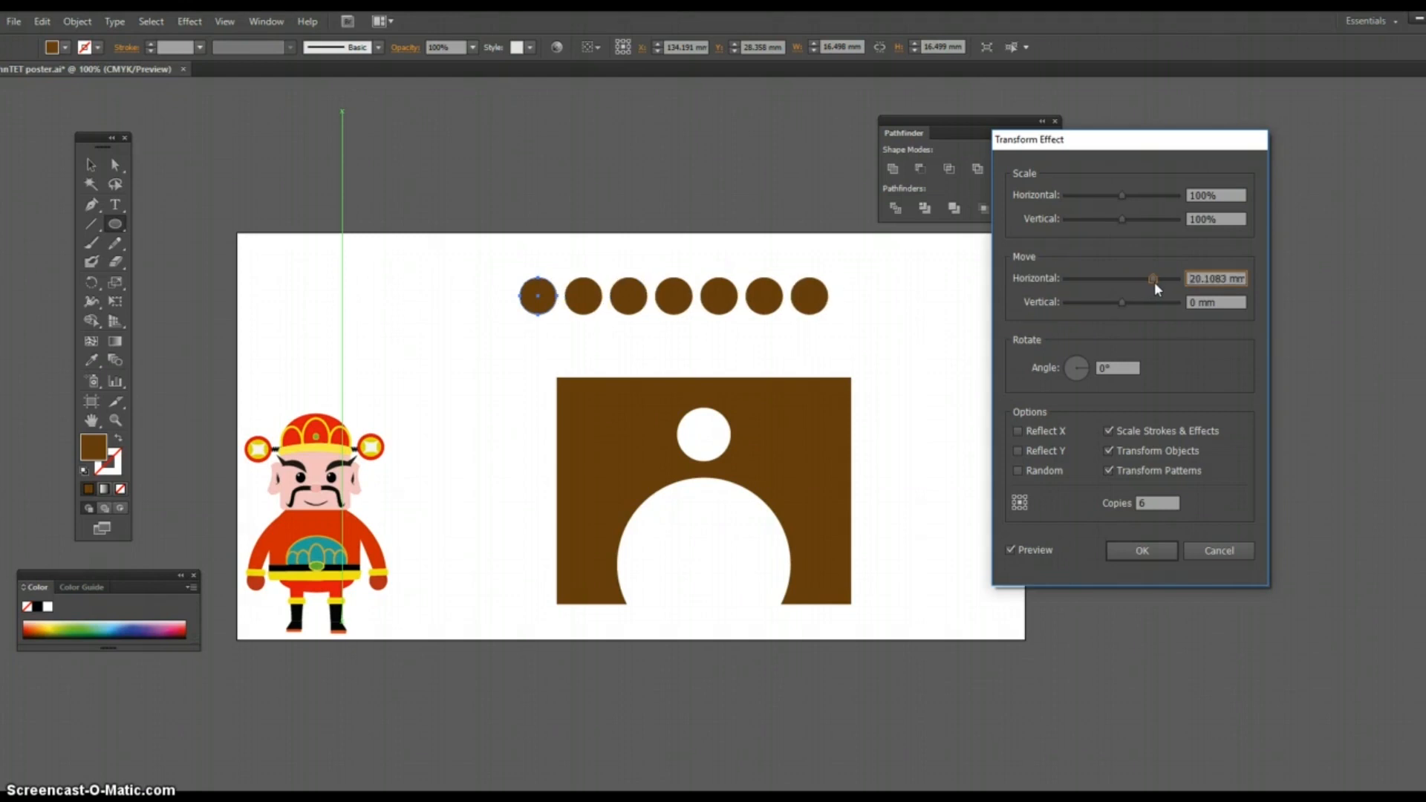
left_click(1152, 516)
left_click(1156, 550)
Step: Move the row of circles just above the arch shape and enlarge the arch to about 146 mm wide to span the row
left_click(90, 165)
left_click_drag(635, 301, 682, 361)
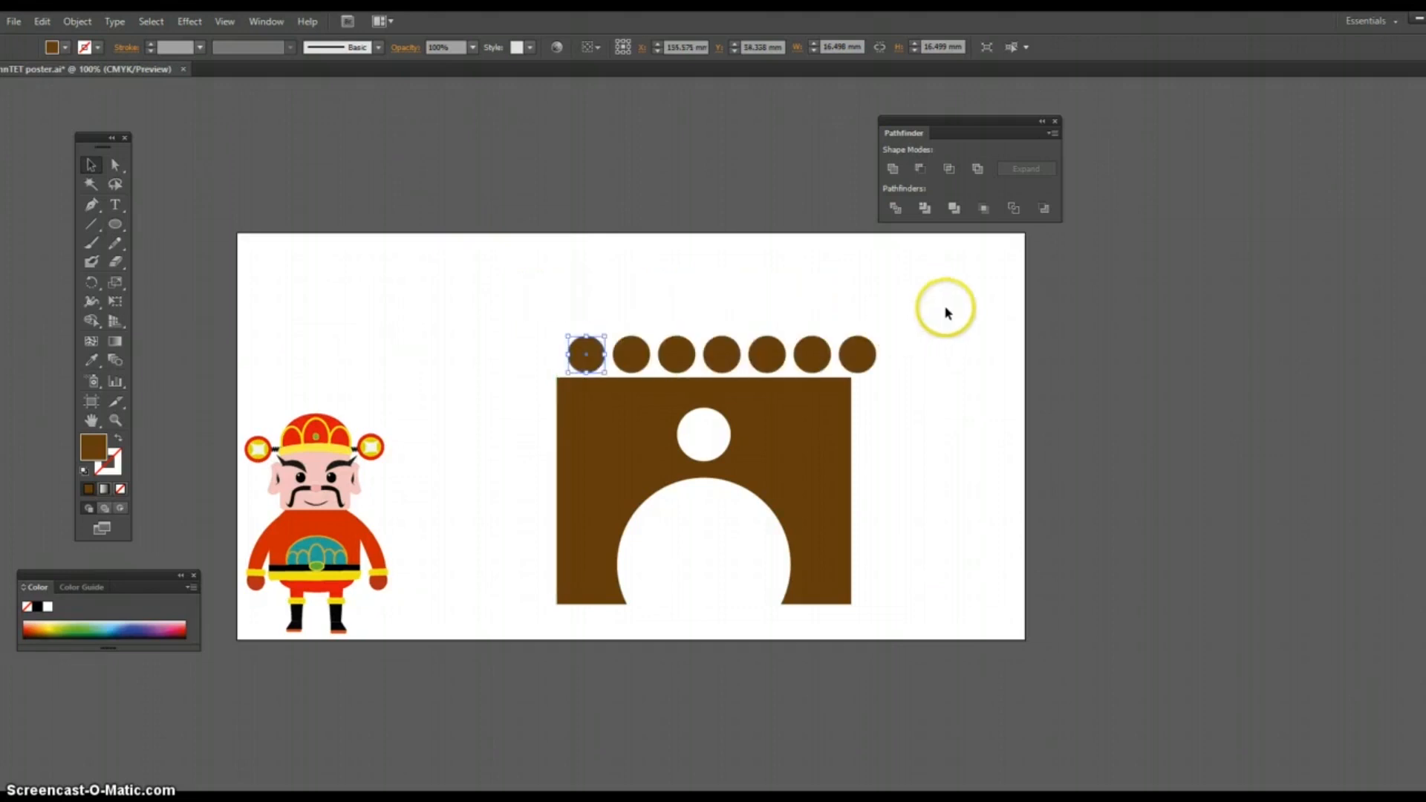
left_click(823, 480)
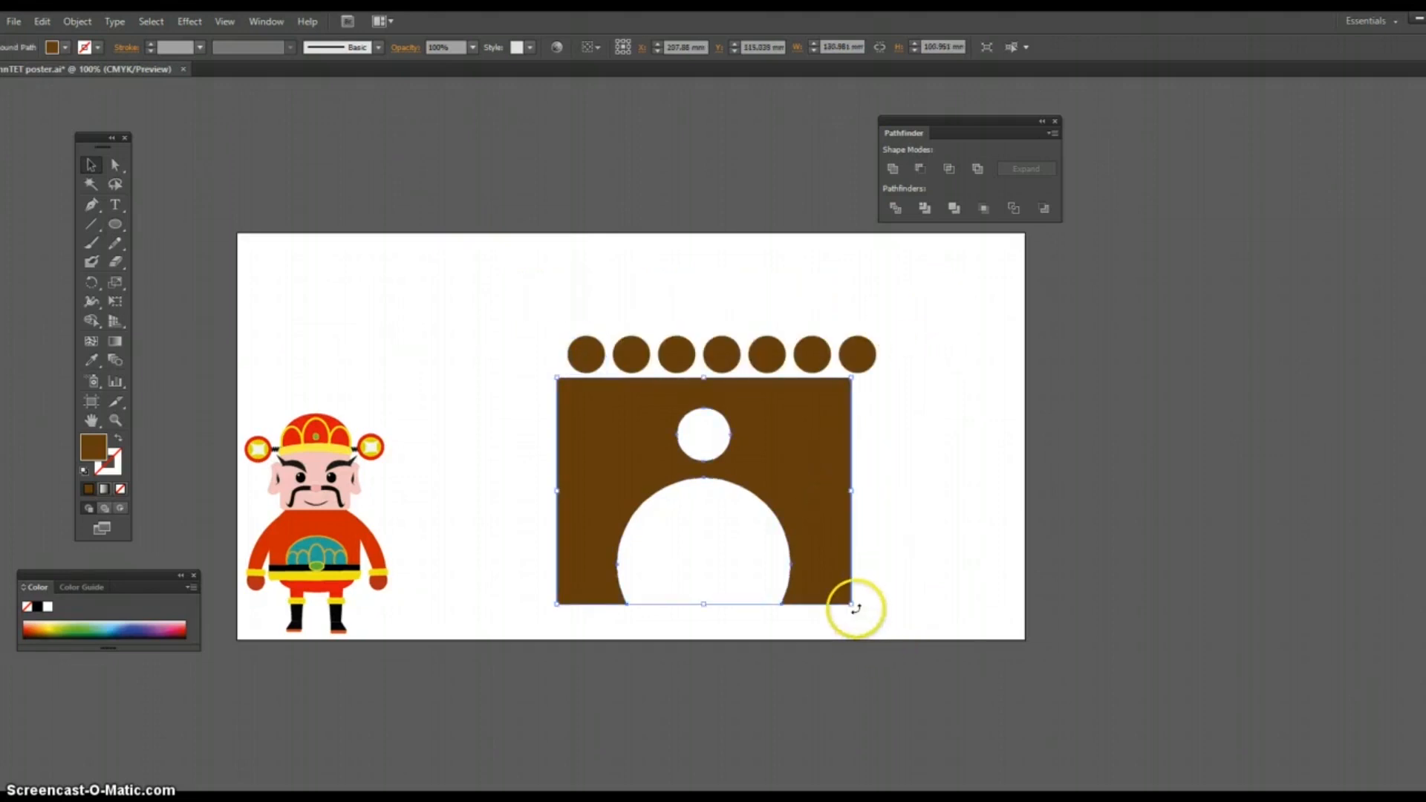
left_click_drag(851, 607, 886, 632)
left_click(977, 525)
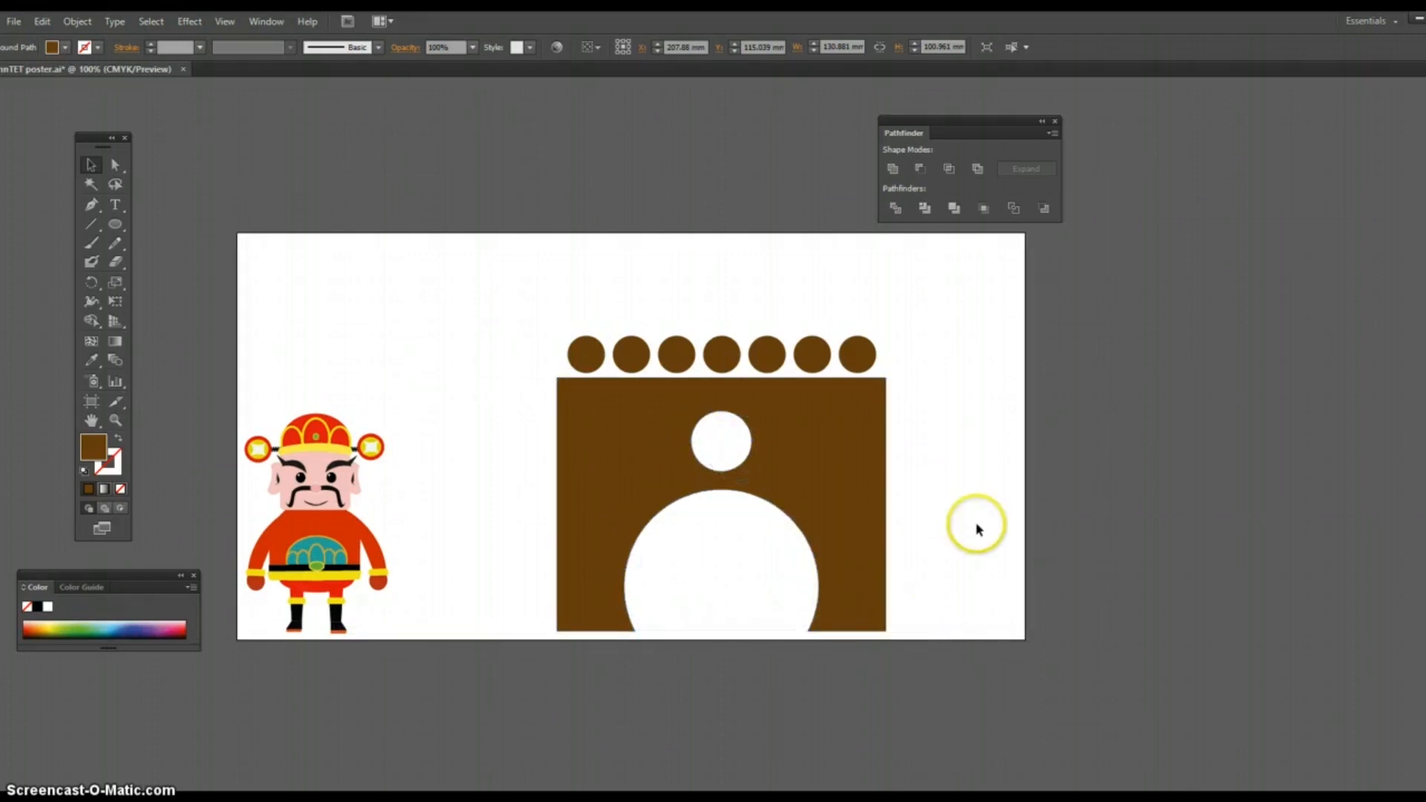
Step: Try to align the horizontal centers of the circle row and the arch shape, and undo the alignment
left_click_drag(509, 274, 645, 424)
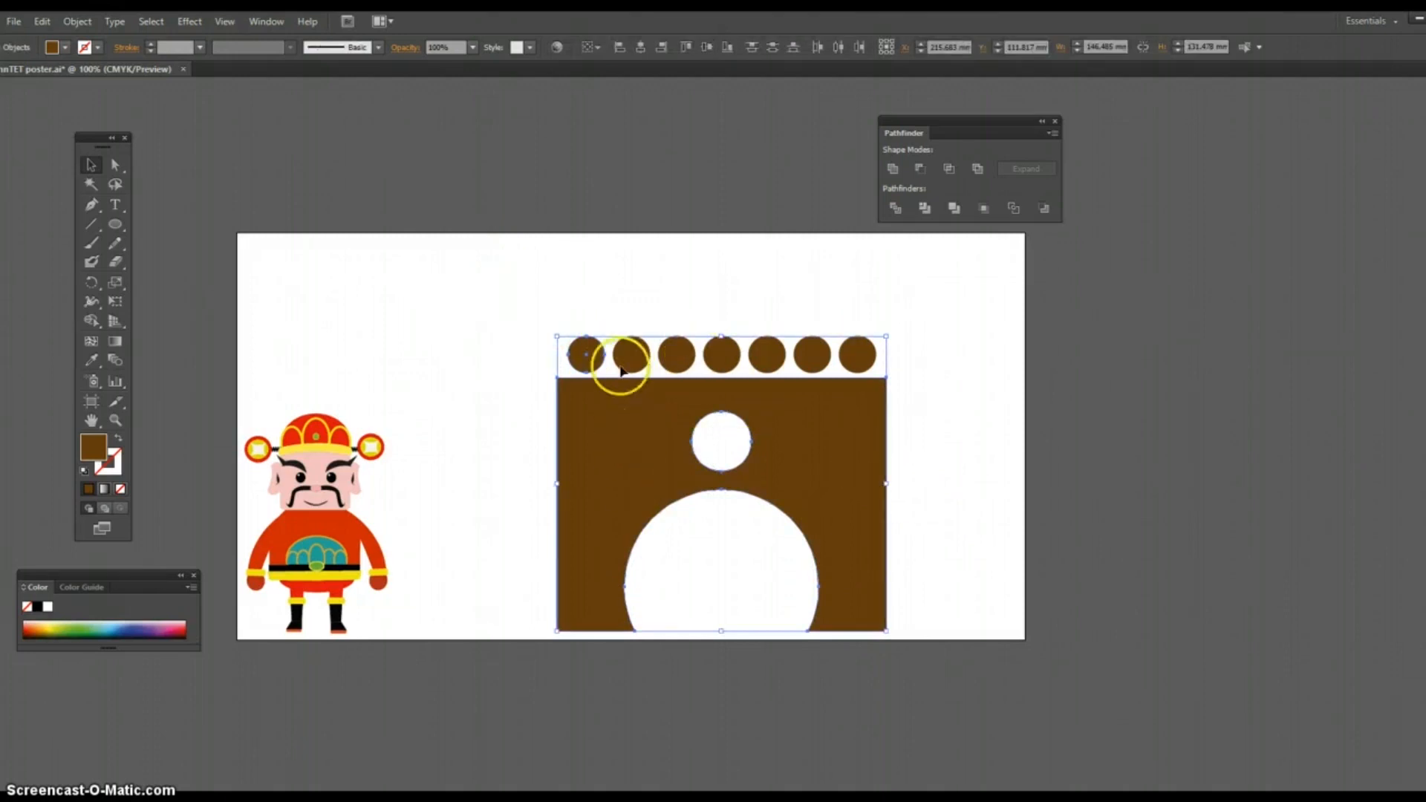
left_click(638, 49)
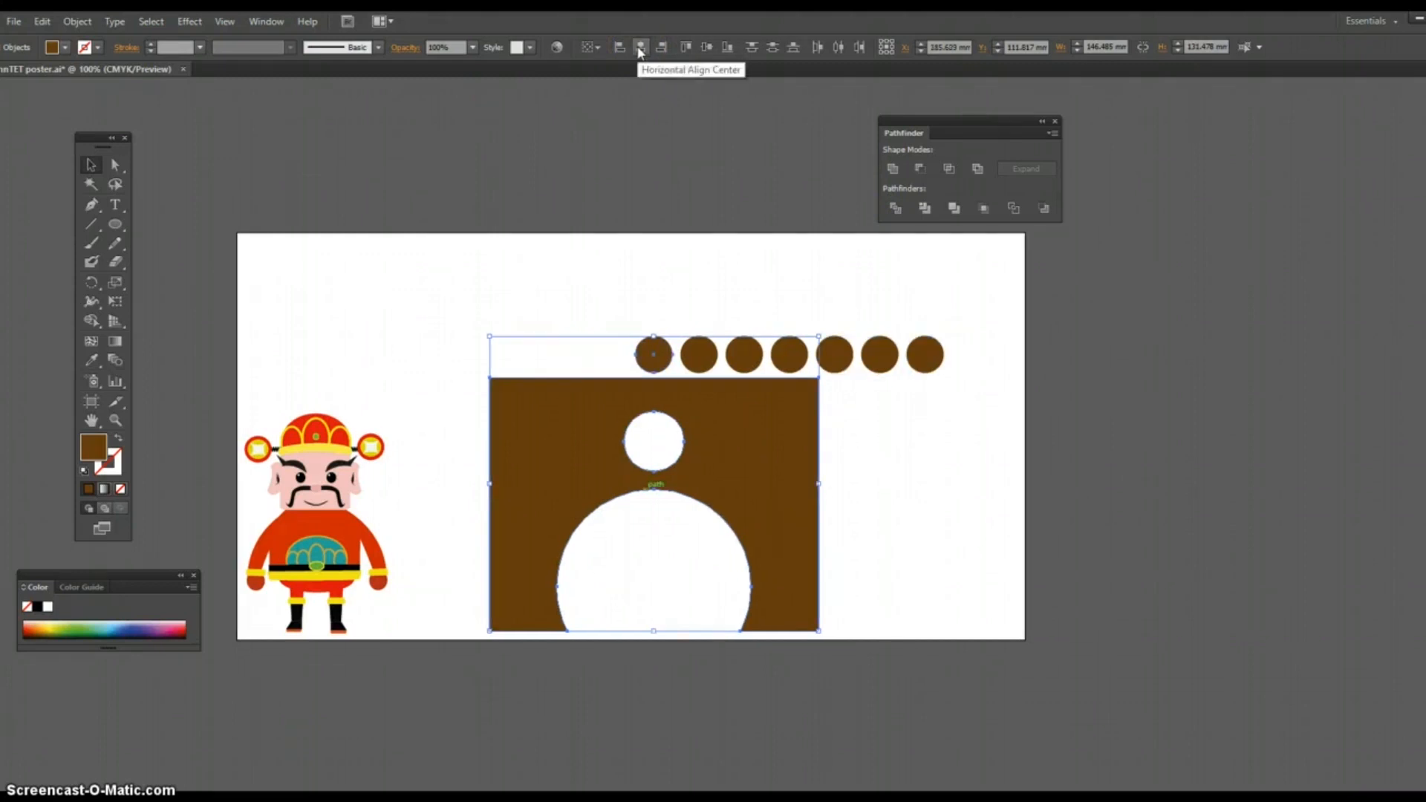
left_click(663, 154)
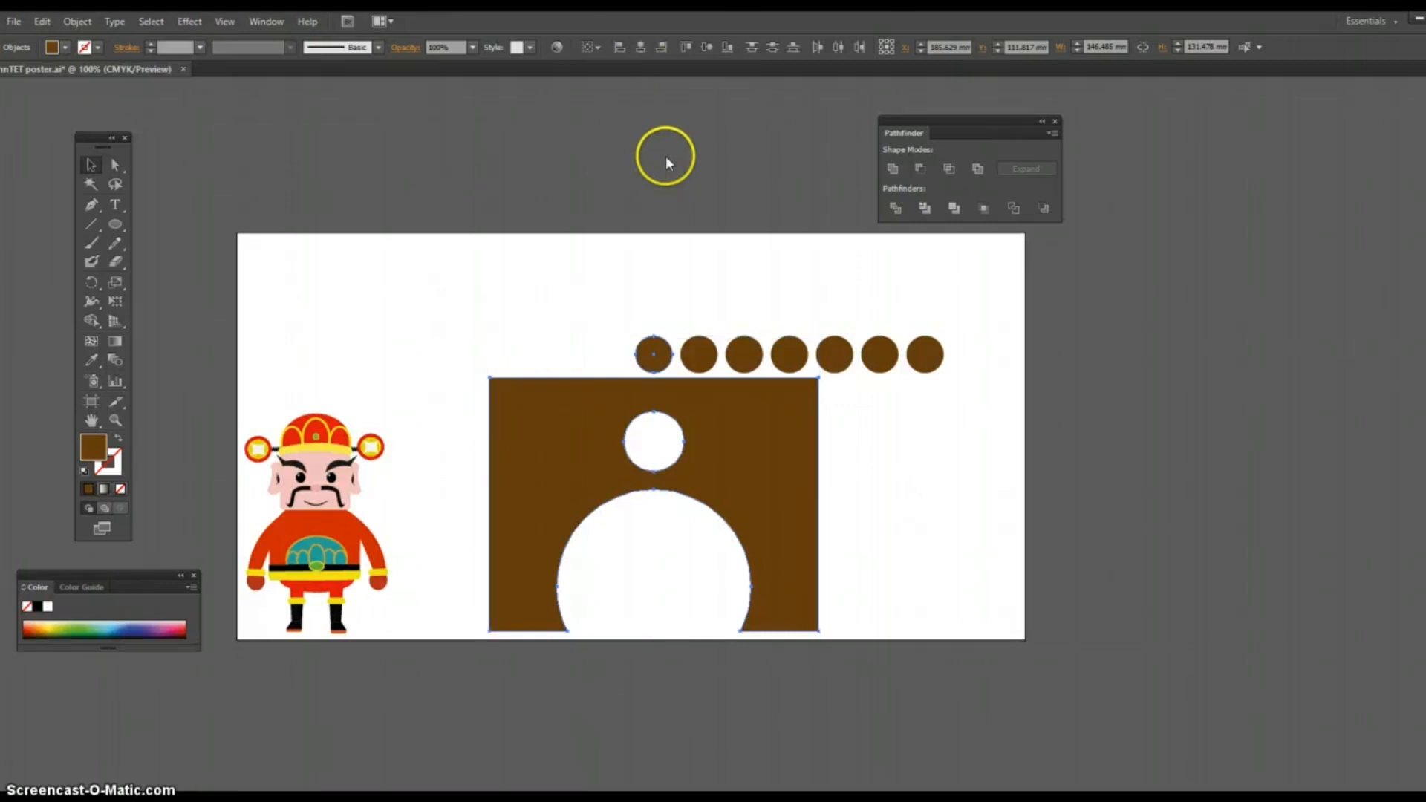
key("ctrl+z")
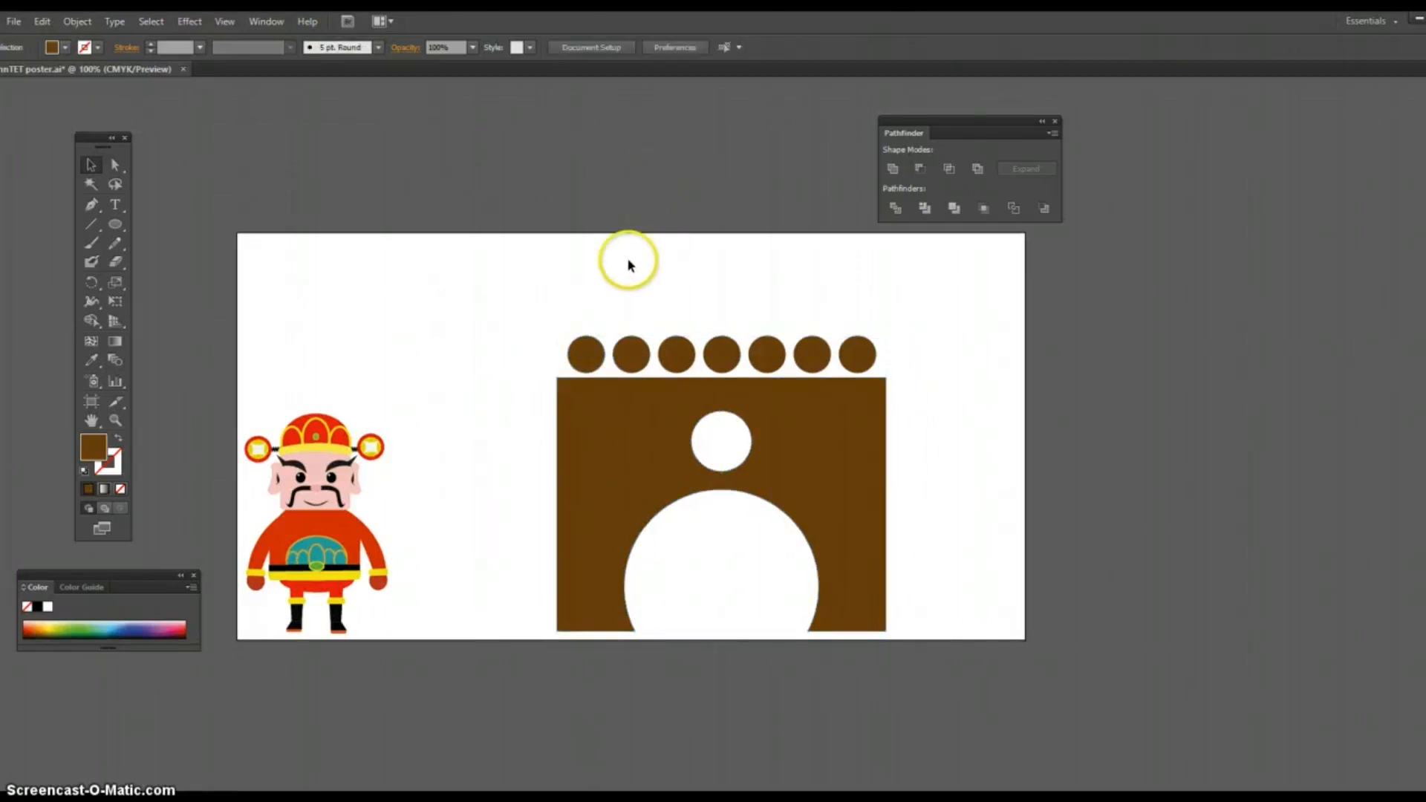
Step: Expand the appearance of the circle row to turn the Transform copies into real shapes
left_click(587, 355)
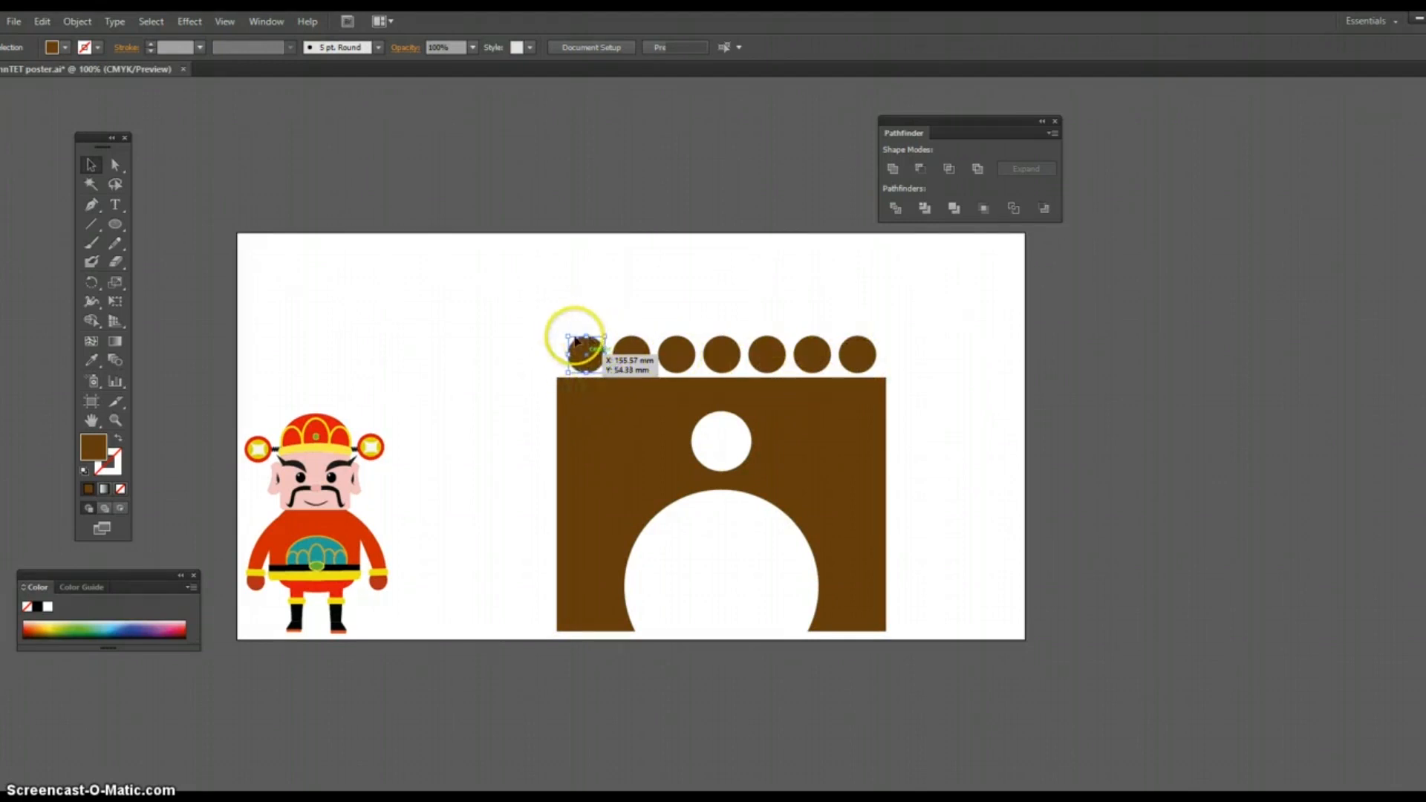
left_click(588, 354)
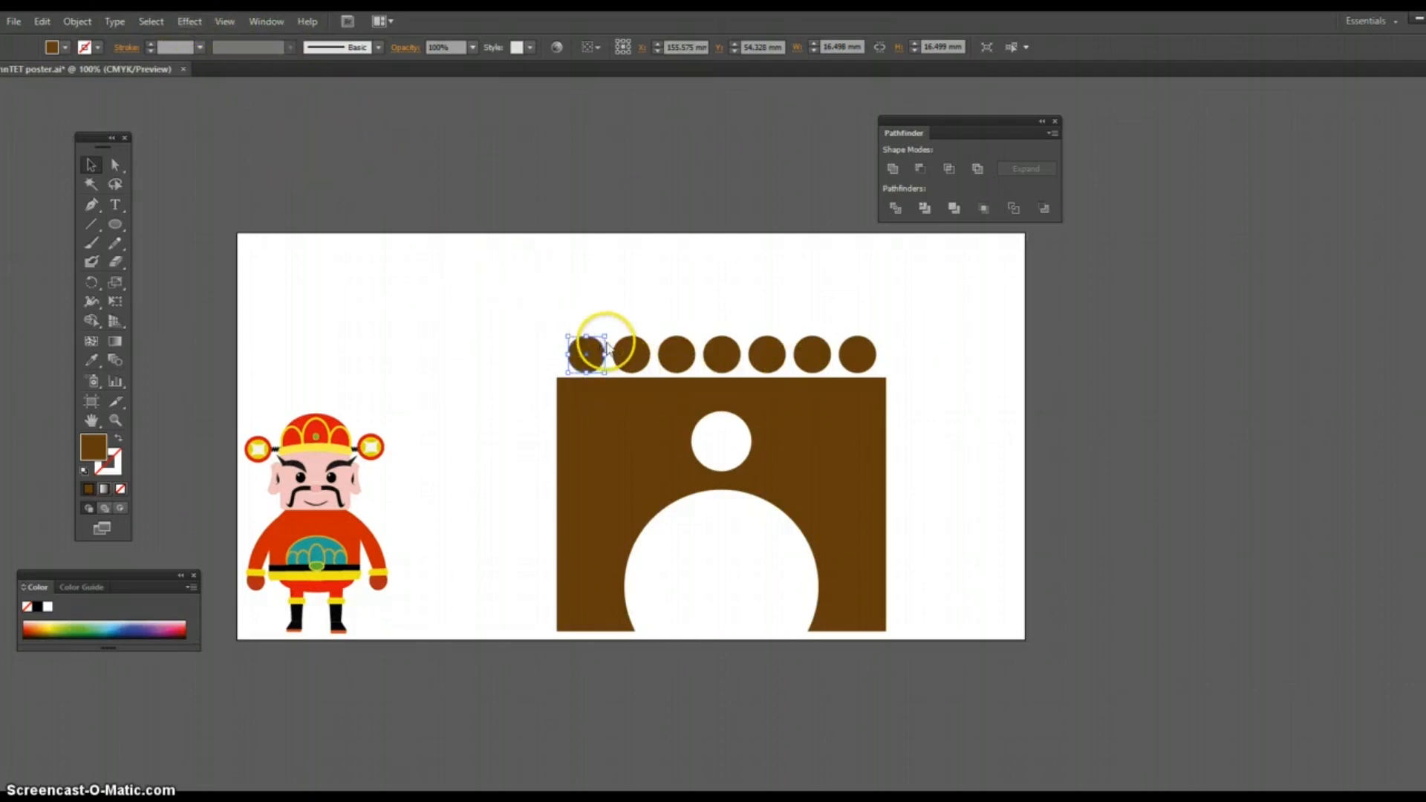
left_click(77, 22)
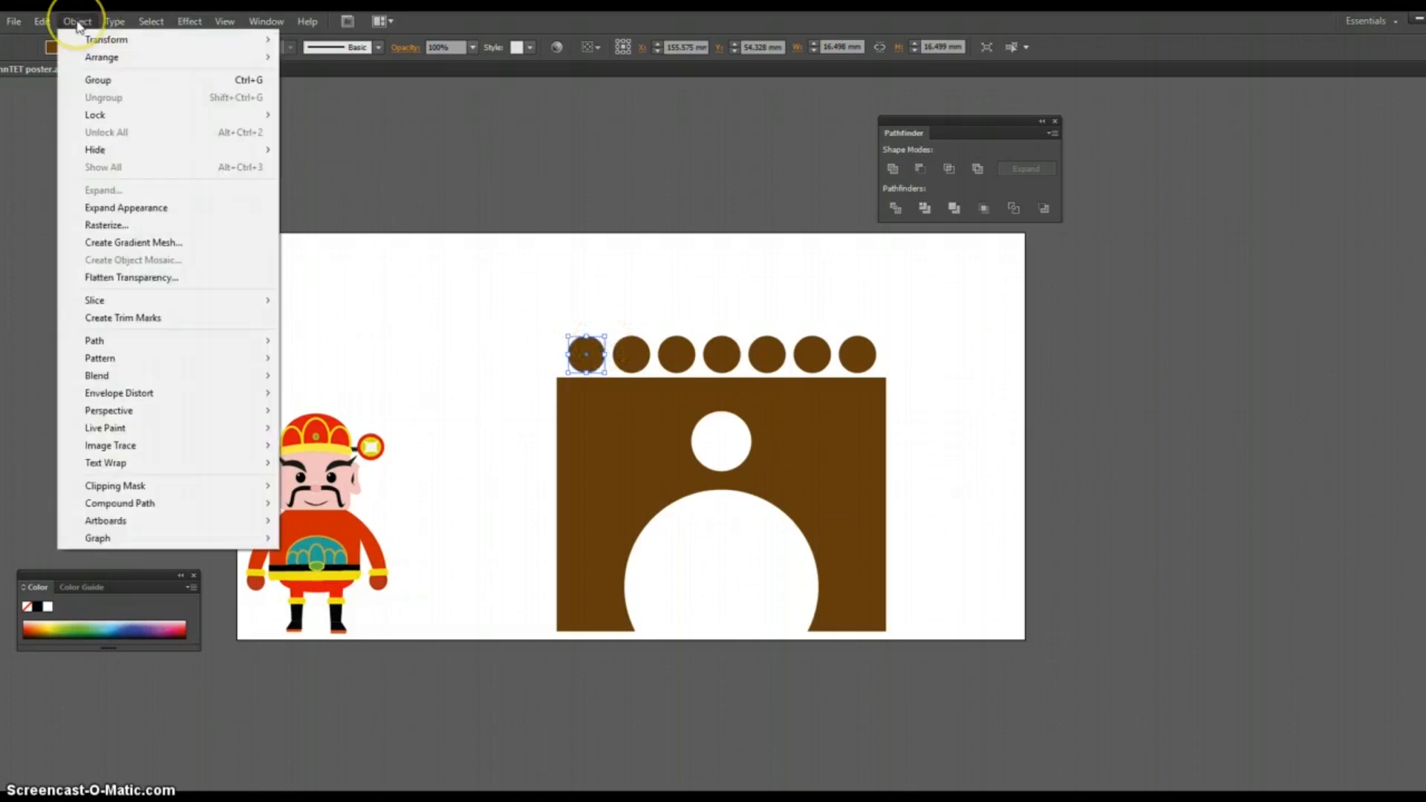
left_click(135, 214)
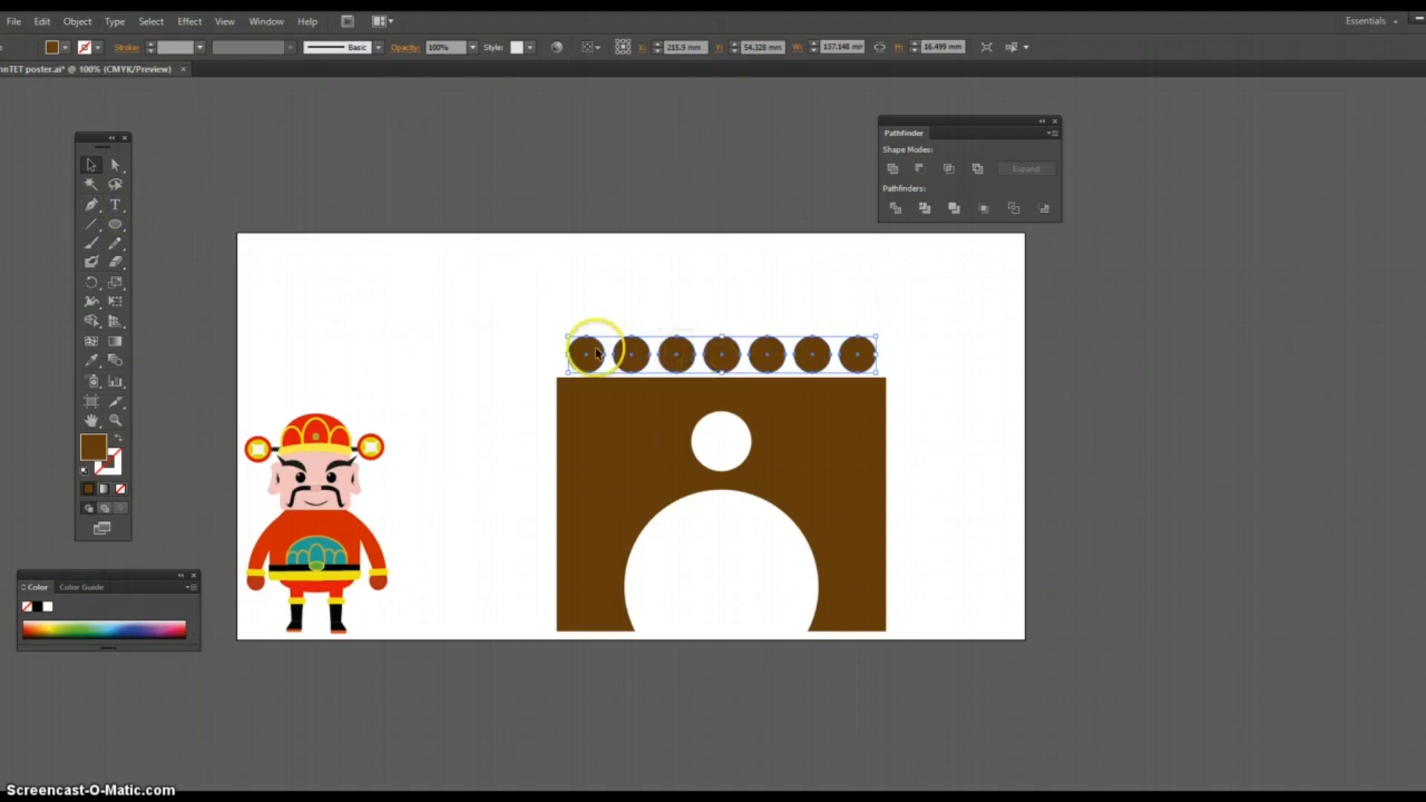
left_click(965, 357)
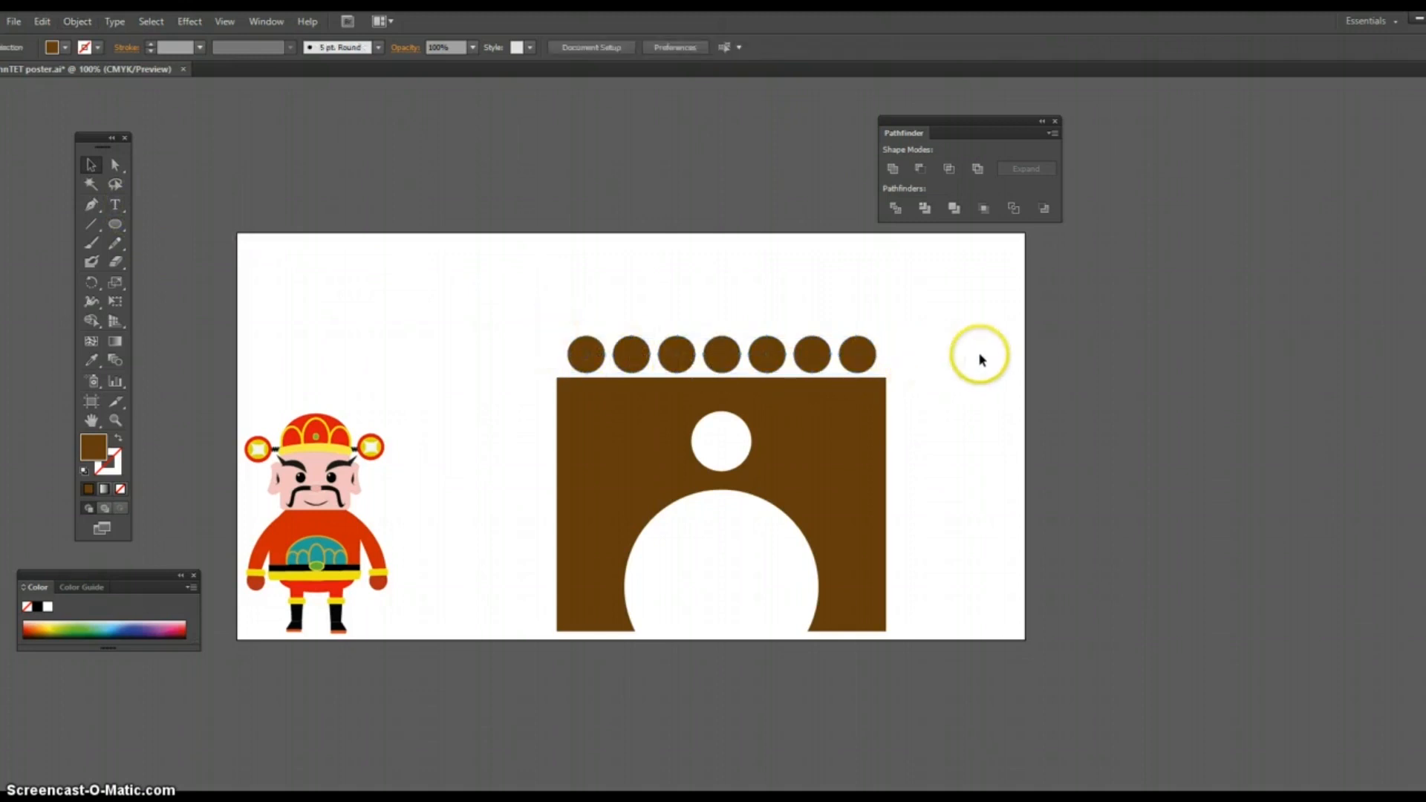
Step: Align the horizontal centers of the expanded circle row and the brown arch shape
left_click(861, 362)
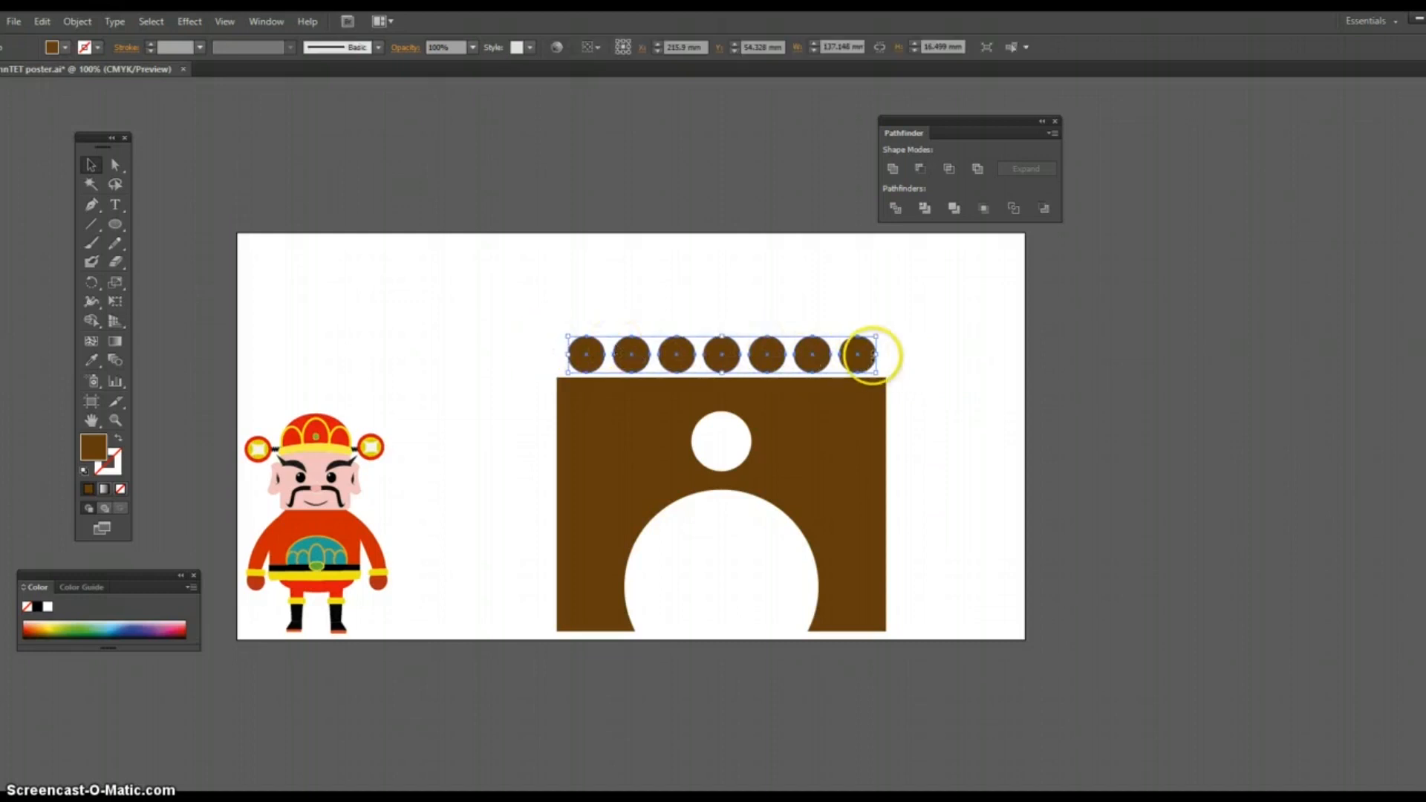
left_click(928, 357)
left_click_drag(858, 355, 914, 465)
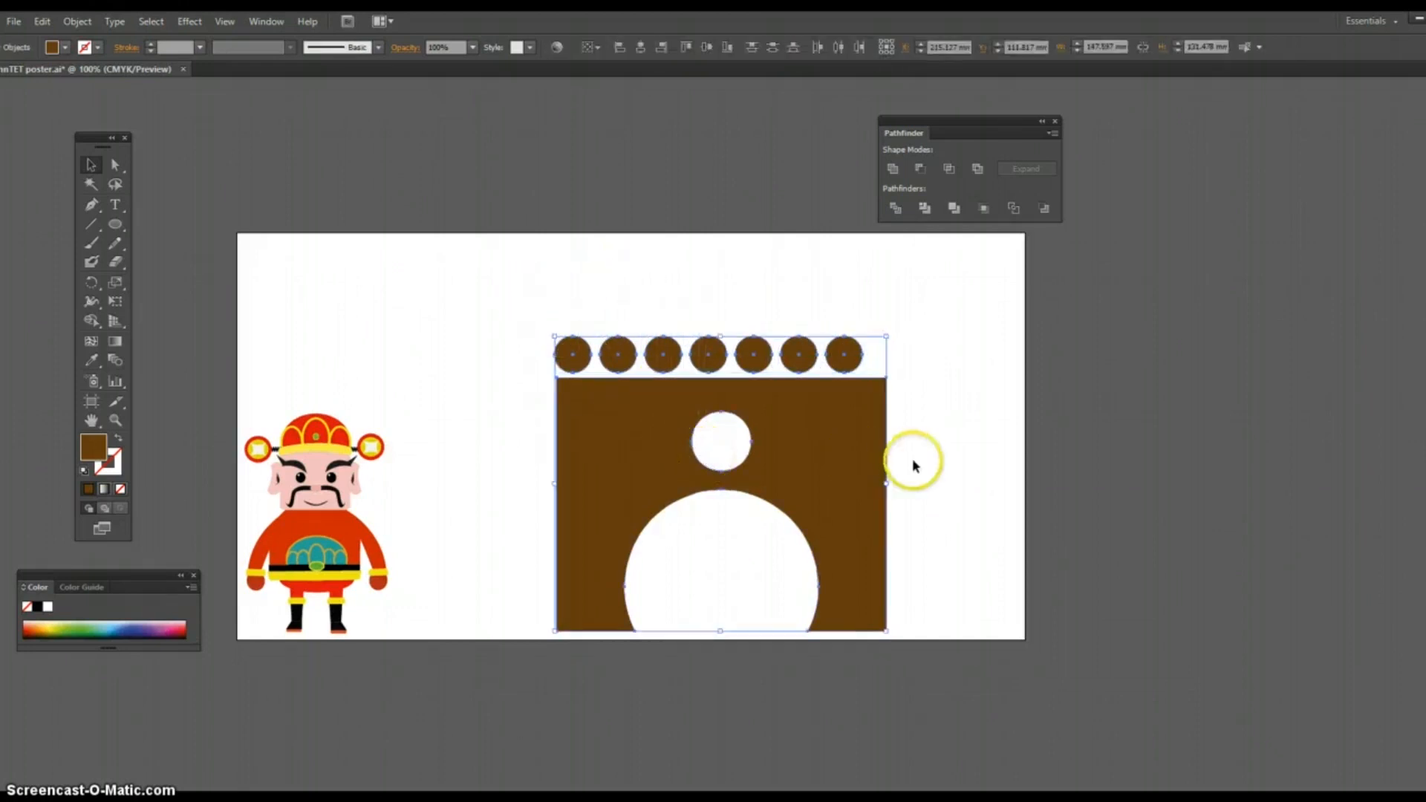
left_click(639, 48)
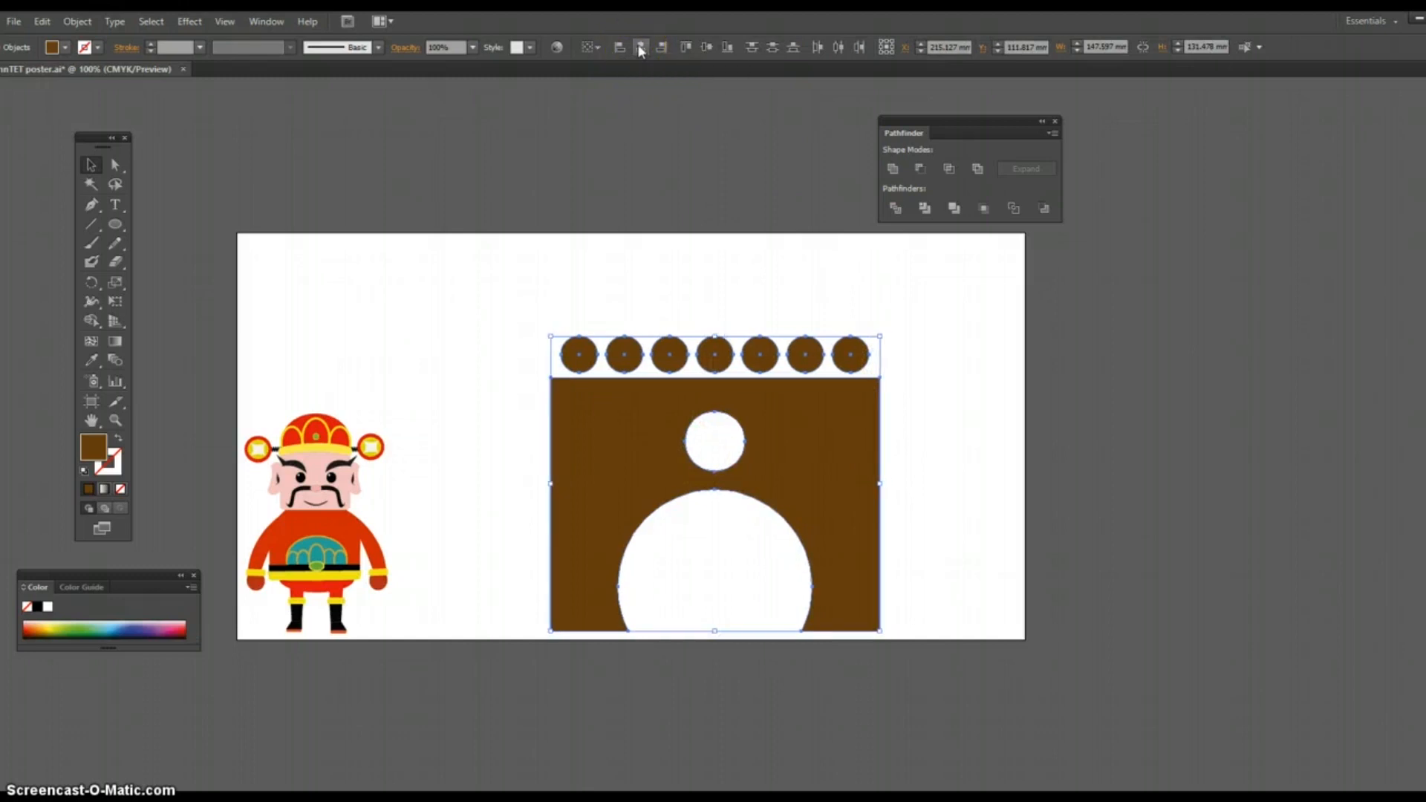
left_click(795, 270)
Step: Nudge the circle row down to a Y position of 63.5 mm so it overlaps the arch shape's top edge
left_click(823, 351)
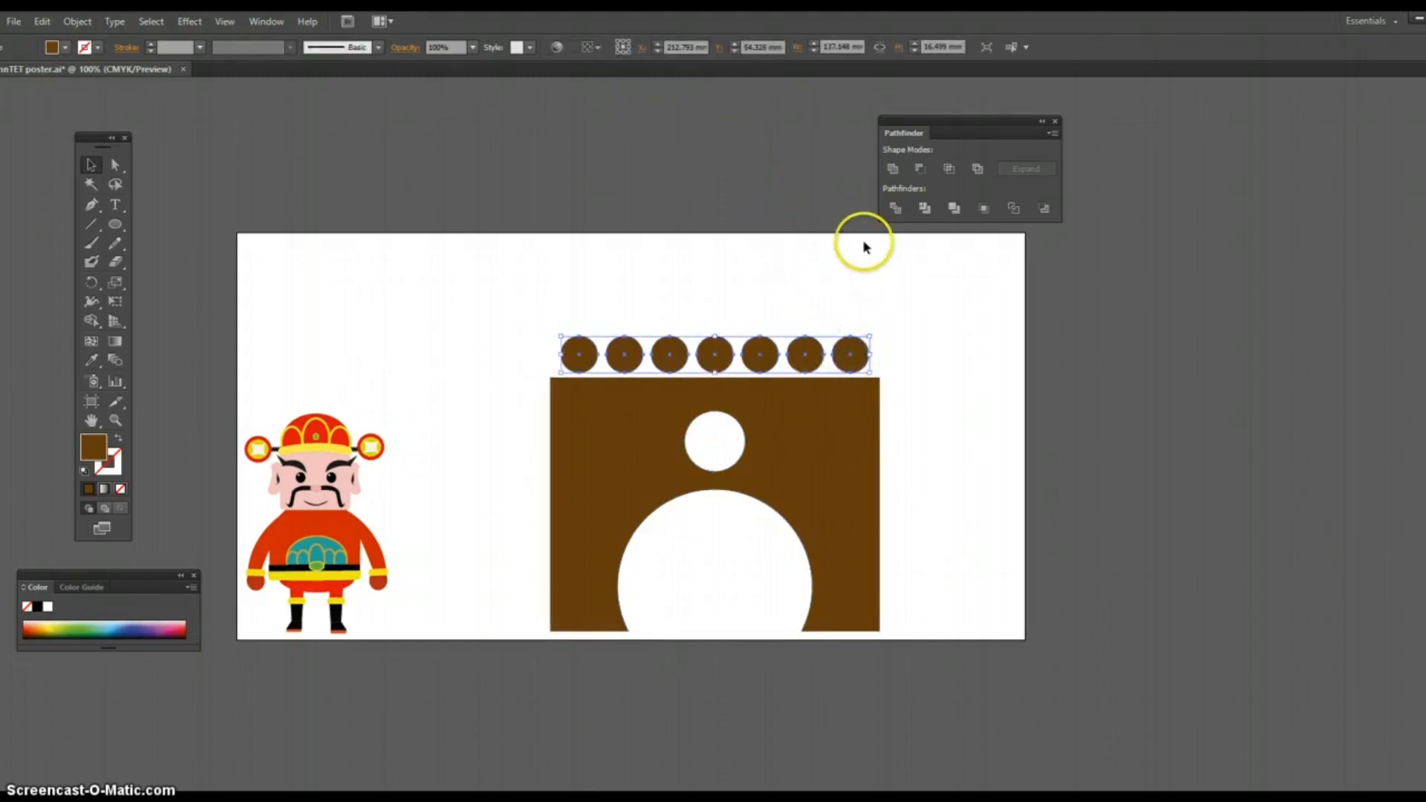
key("Down")
key("Down")
key("Down")
key("Down")
key("Down")
key("Down")
key("Down")
key("Down")
key("Down")
key("Down")
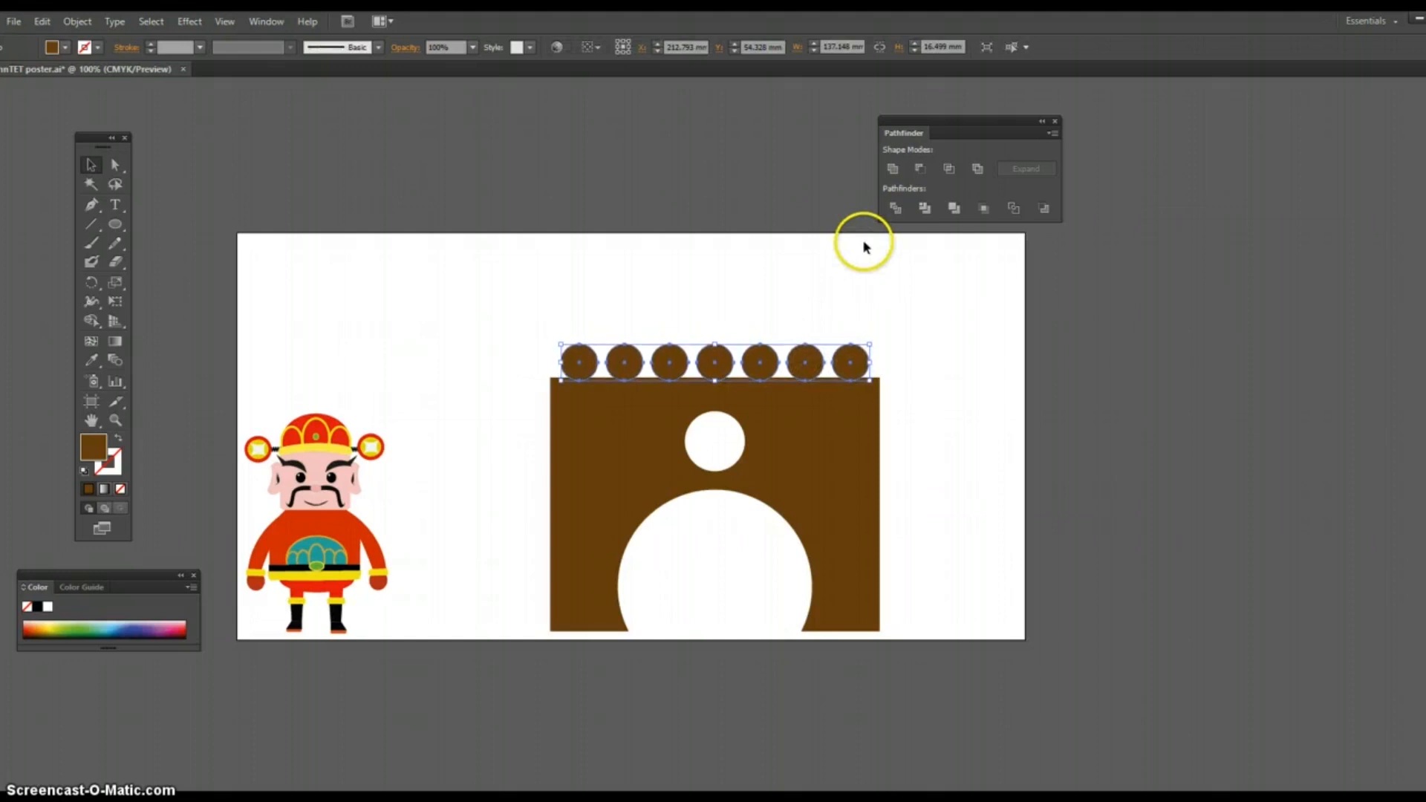
key("Down")
key("Down")
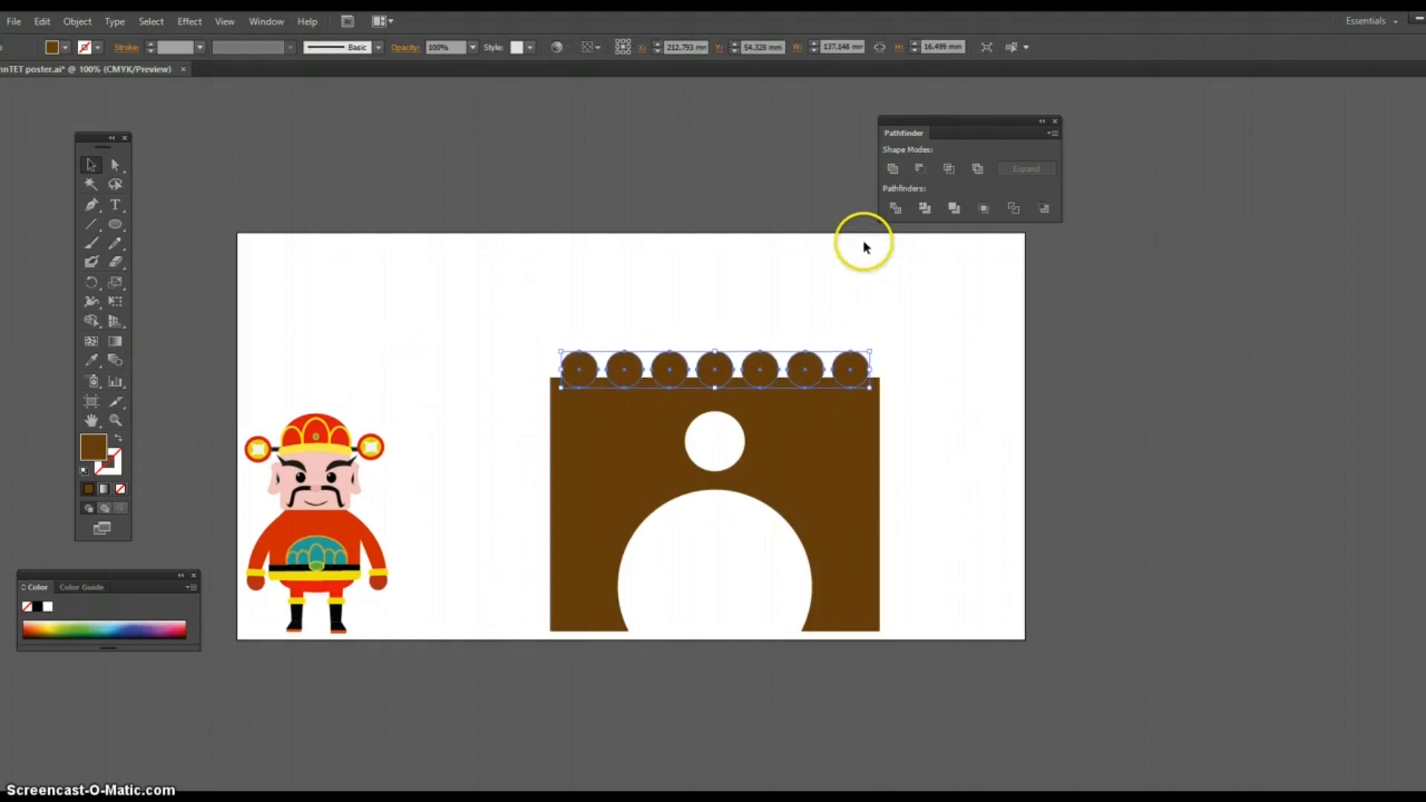
key("Down")
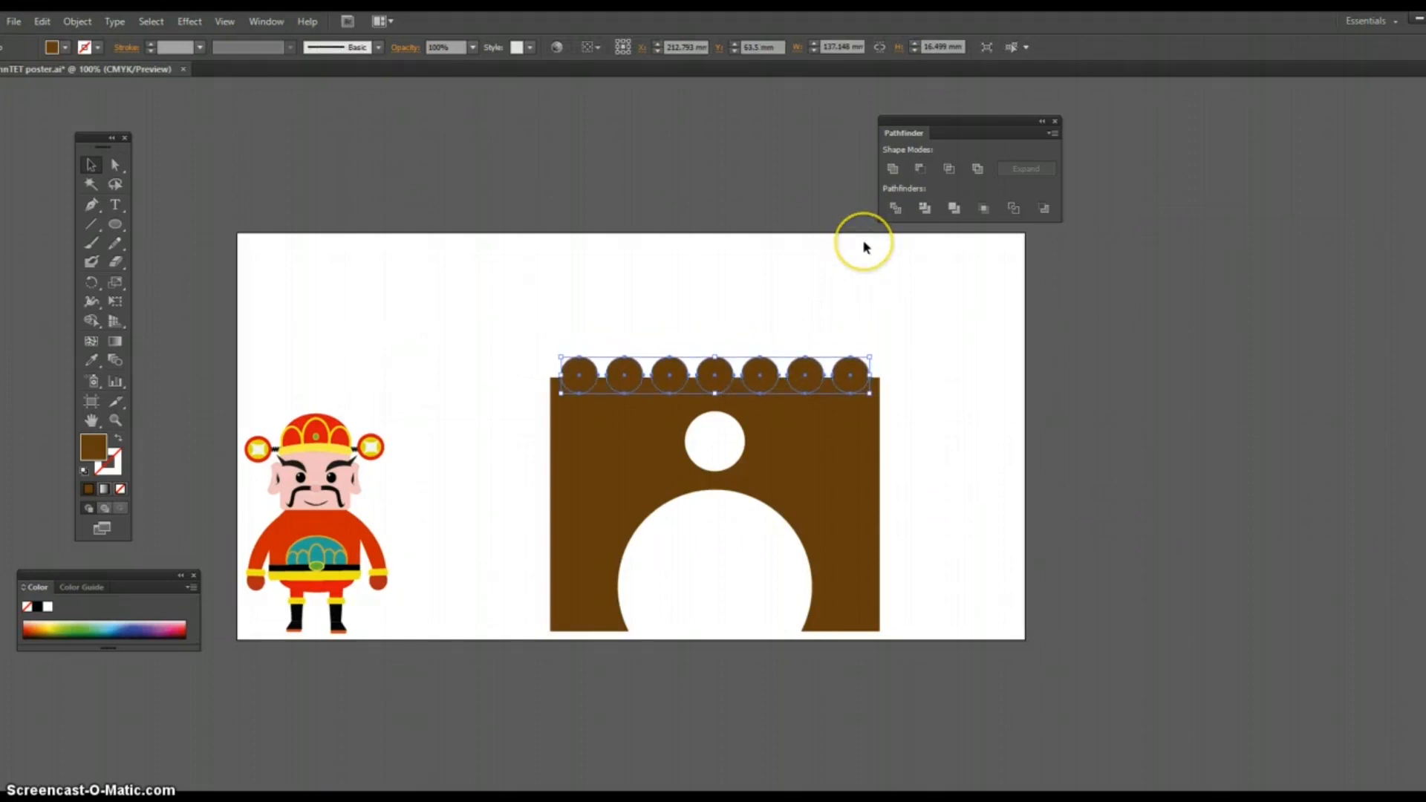
Step: Subtract the circle row from the brown arch shape with Minus Front to cut a scalloped top edge
left_click(583, 295)
left_click_drag(507, 288, 661, 433)
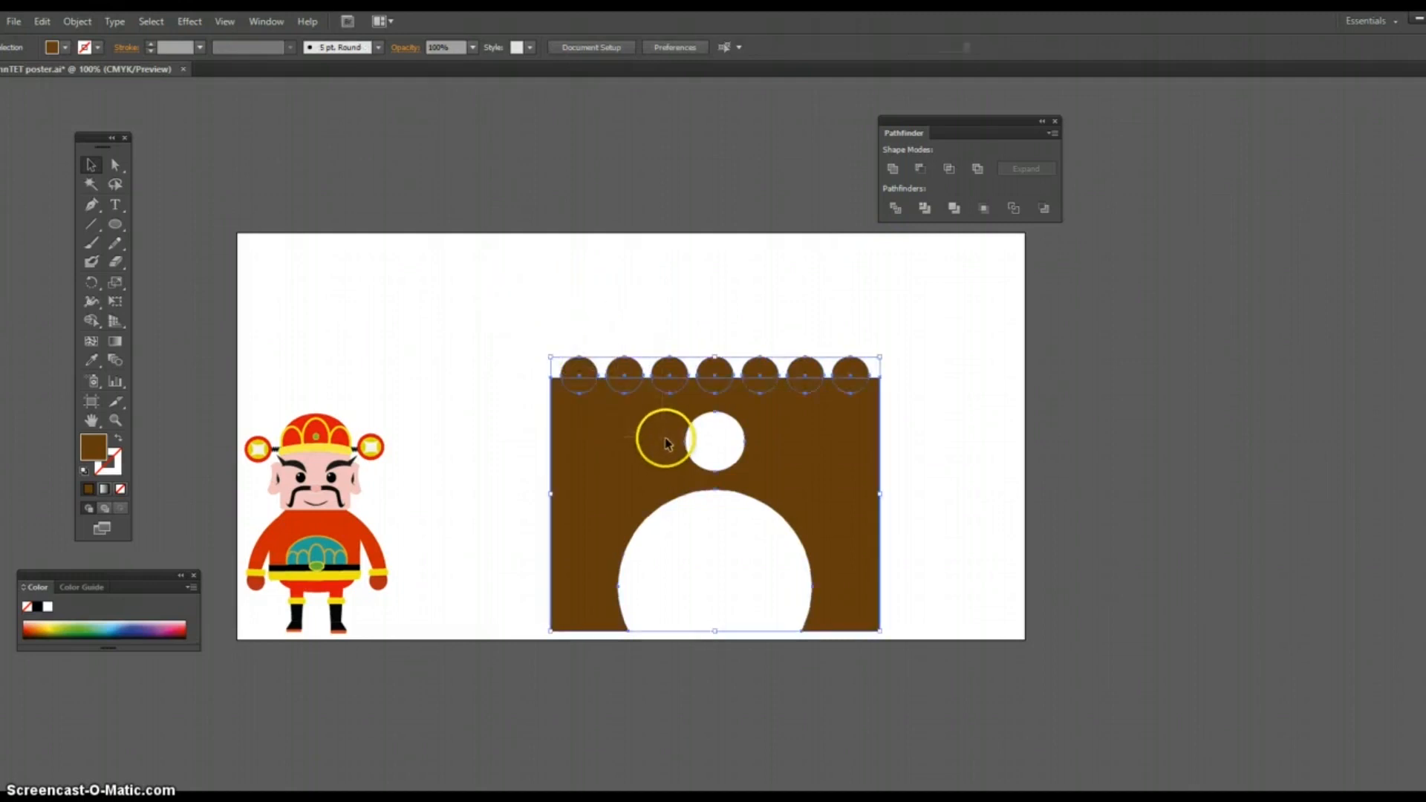
left_click(920, 169)
left_click(827, 217)
left_click(791, 262)
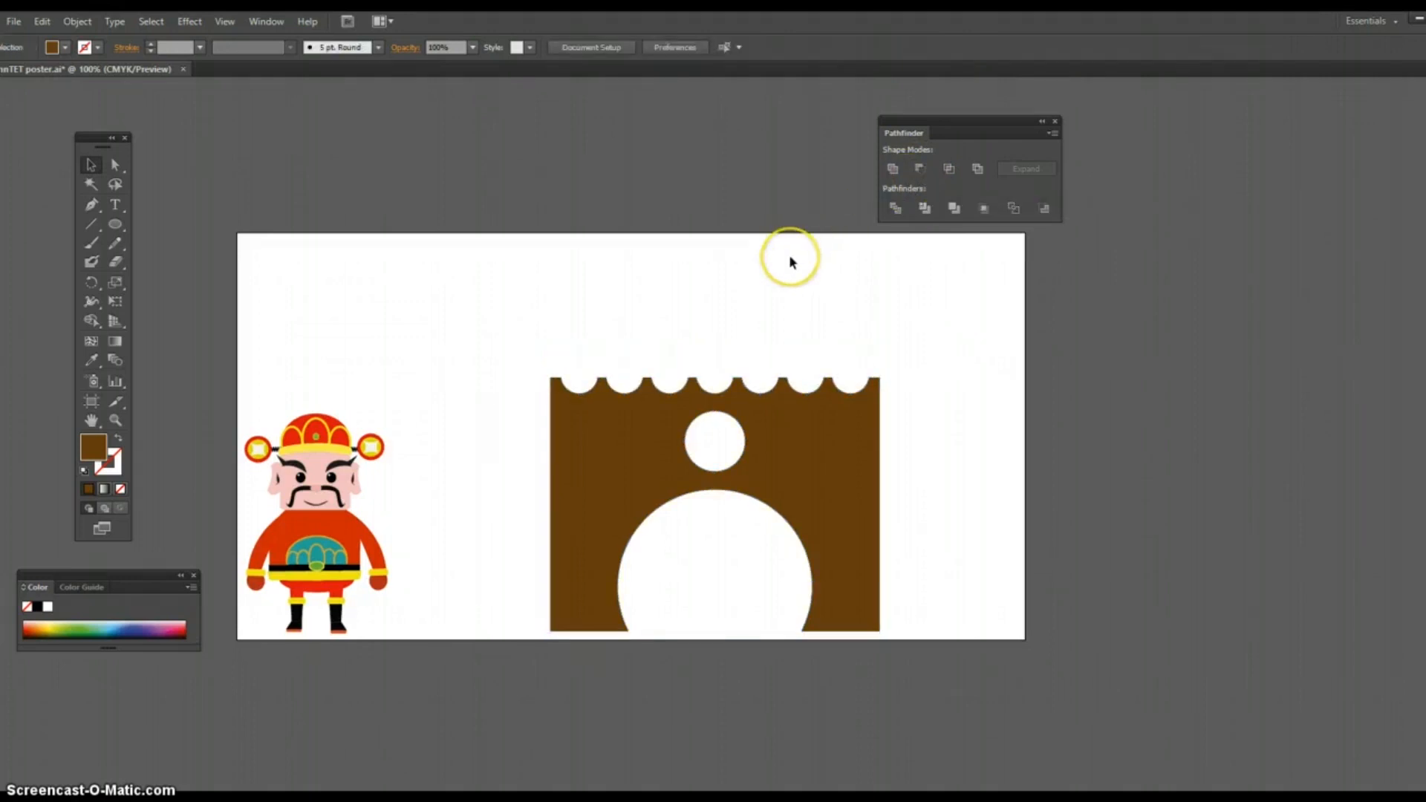
scroll(790, 257, "down", 2)
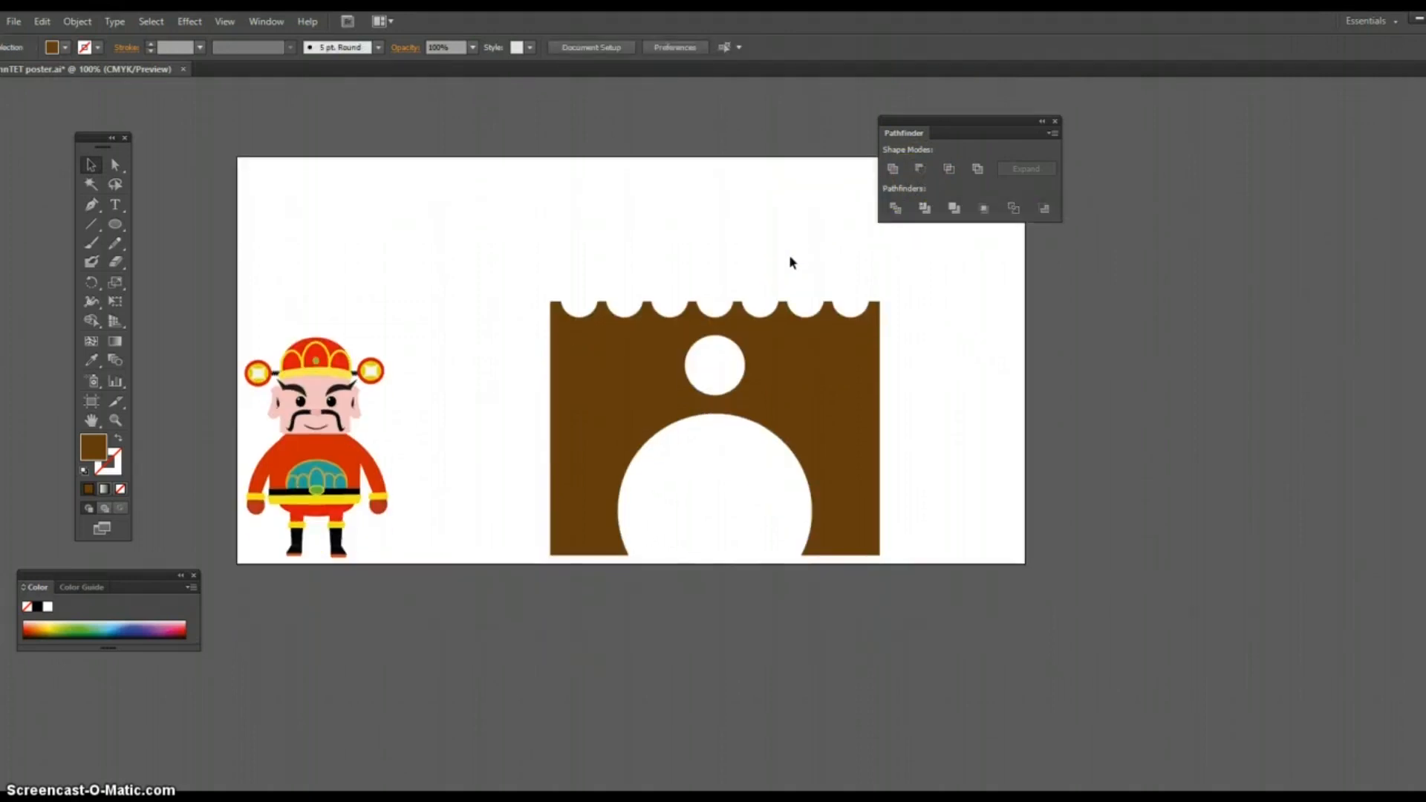
Step: Draw a three-sided polygon with a 14.7367 mm radius in the blank area above the character, discarding the eight-sided trial polygon
left_click(115, 227)
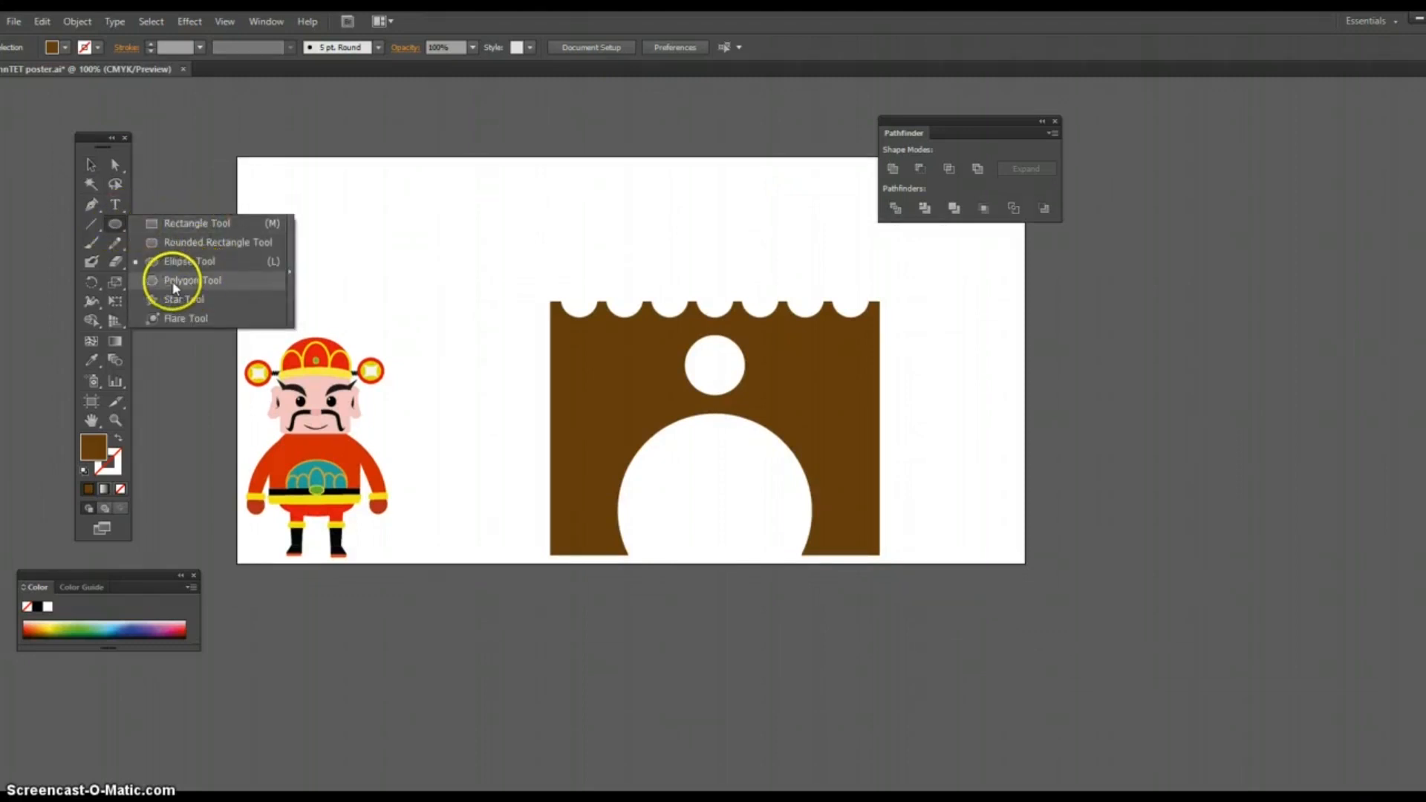
left_click(192, 281)
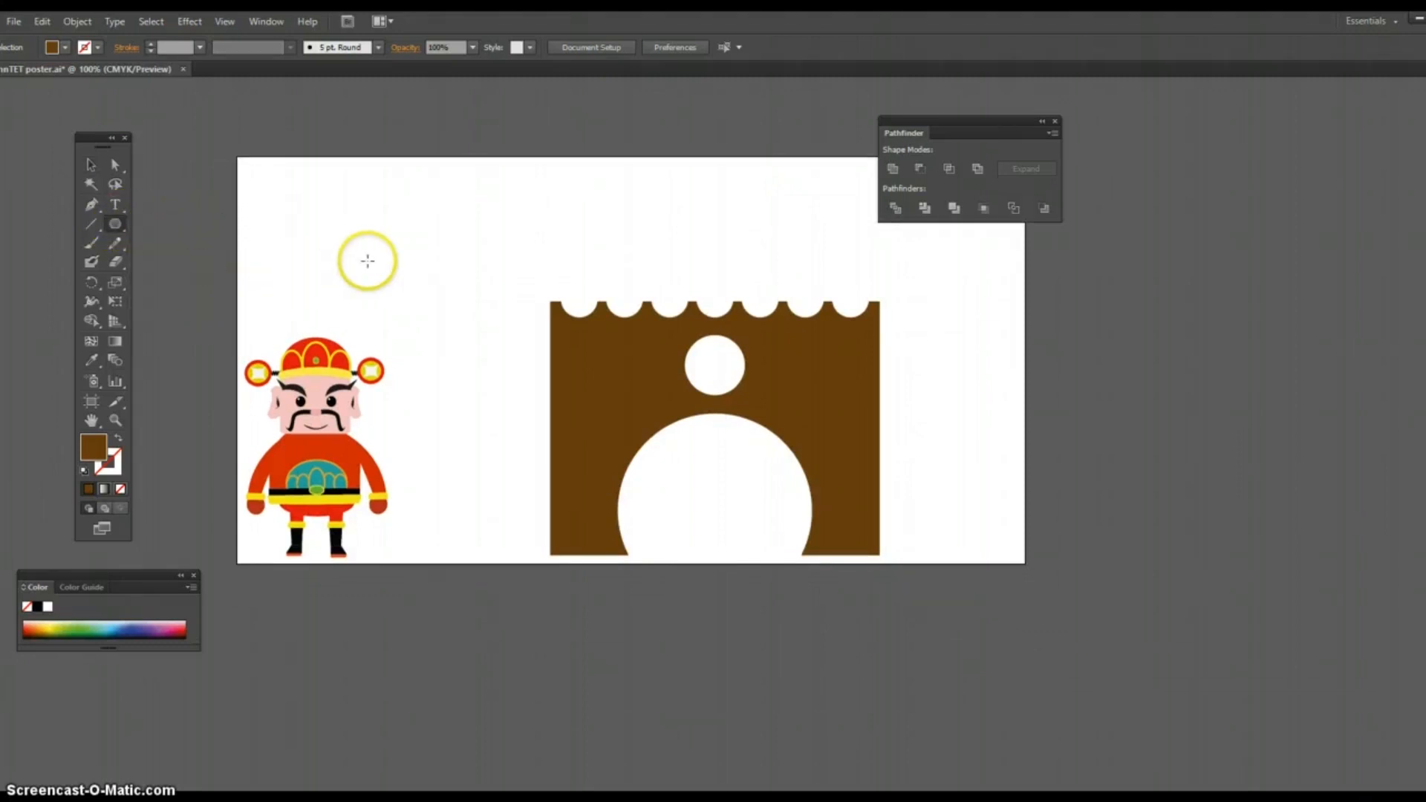
left_click(408, 250)
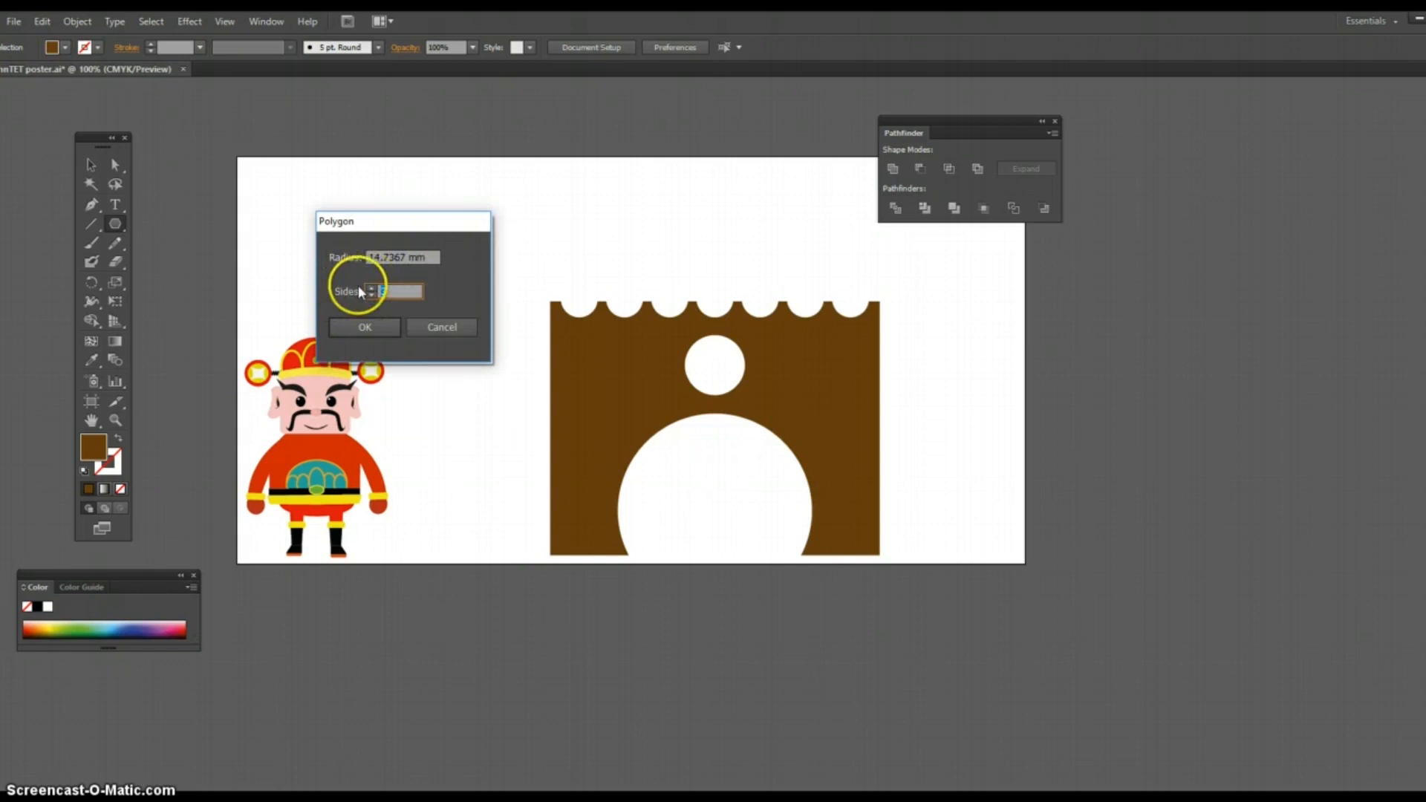
left_click(376, 329)
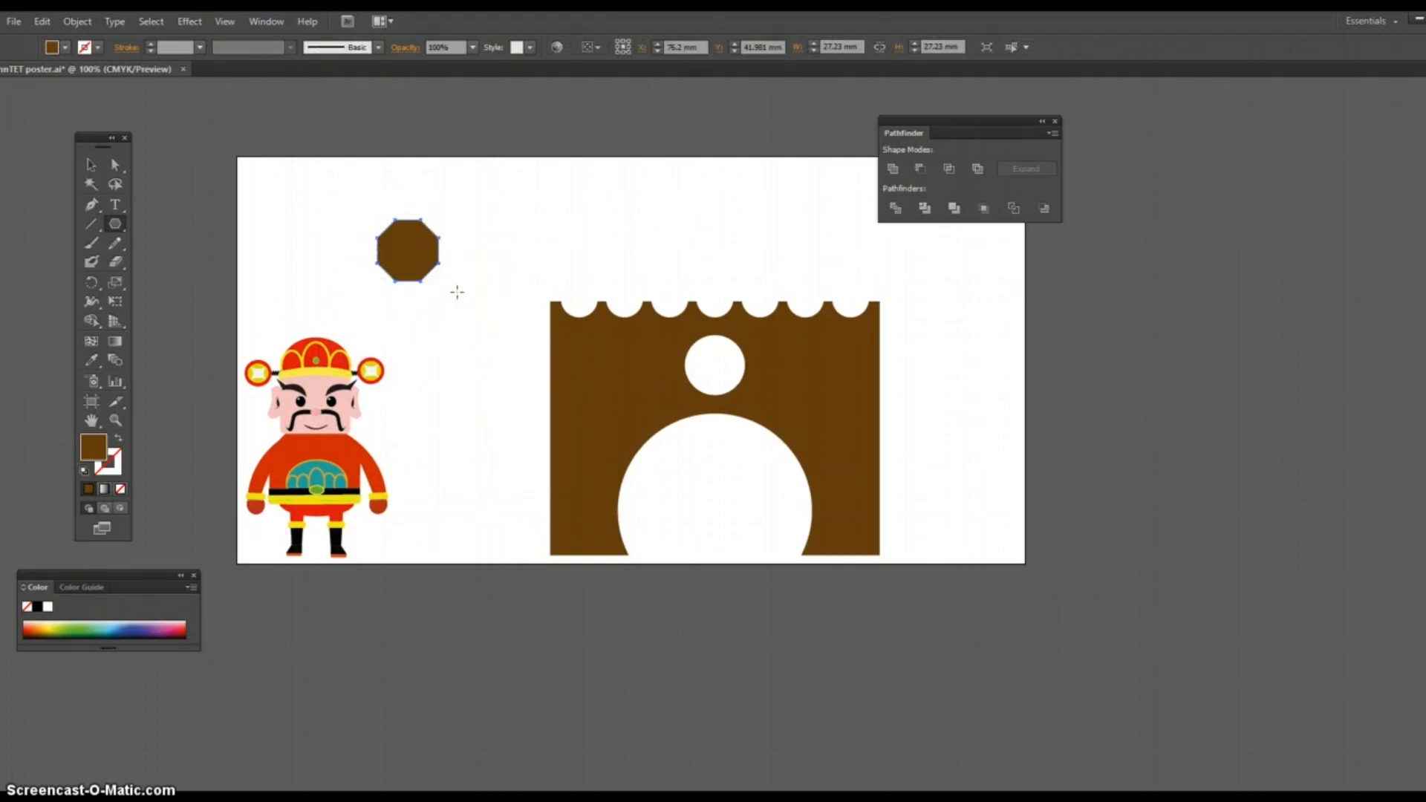
key("Delete")
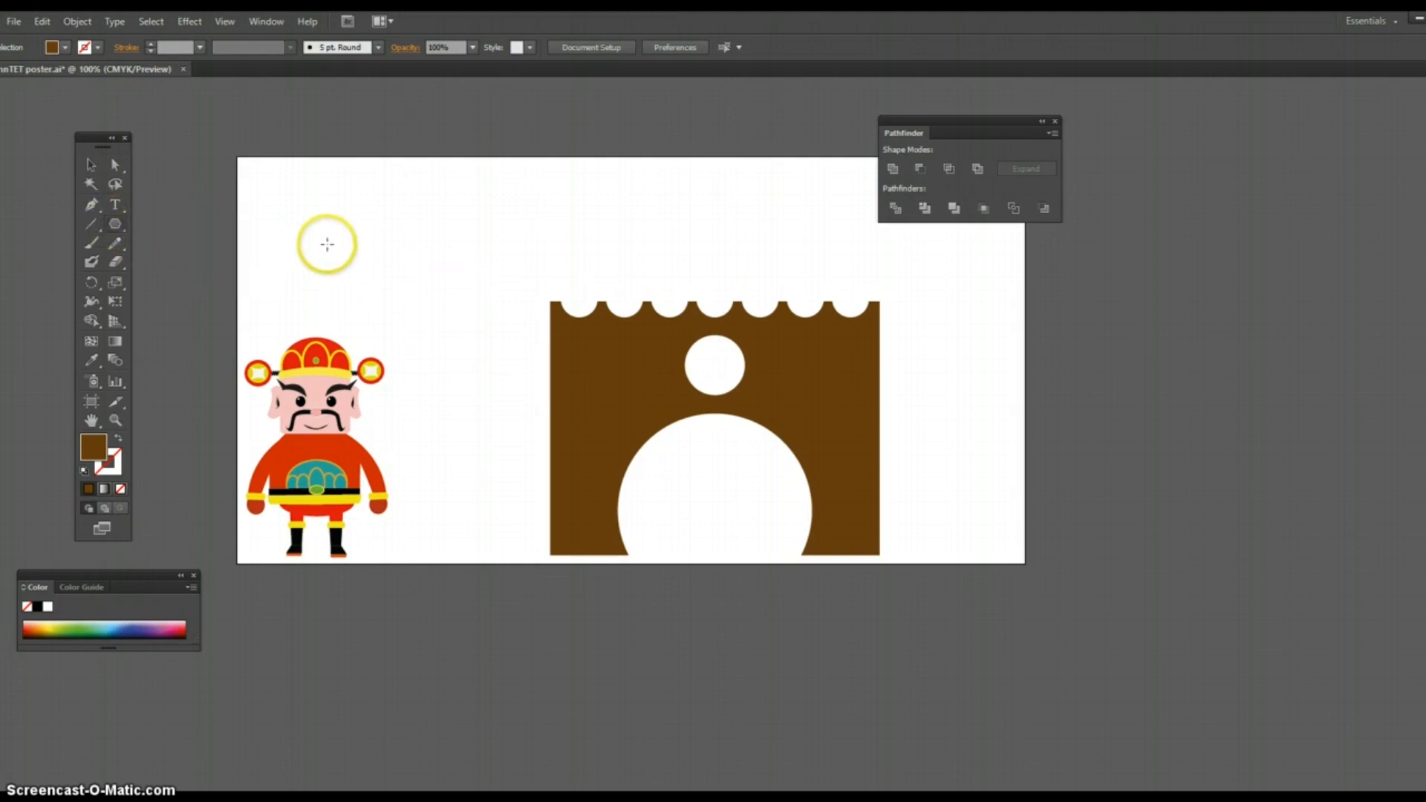
left_click(394, 260)
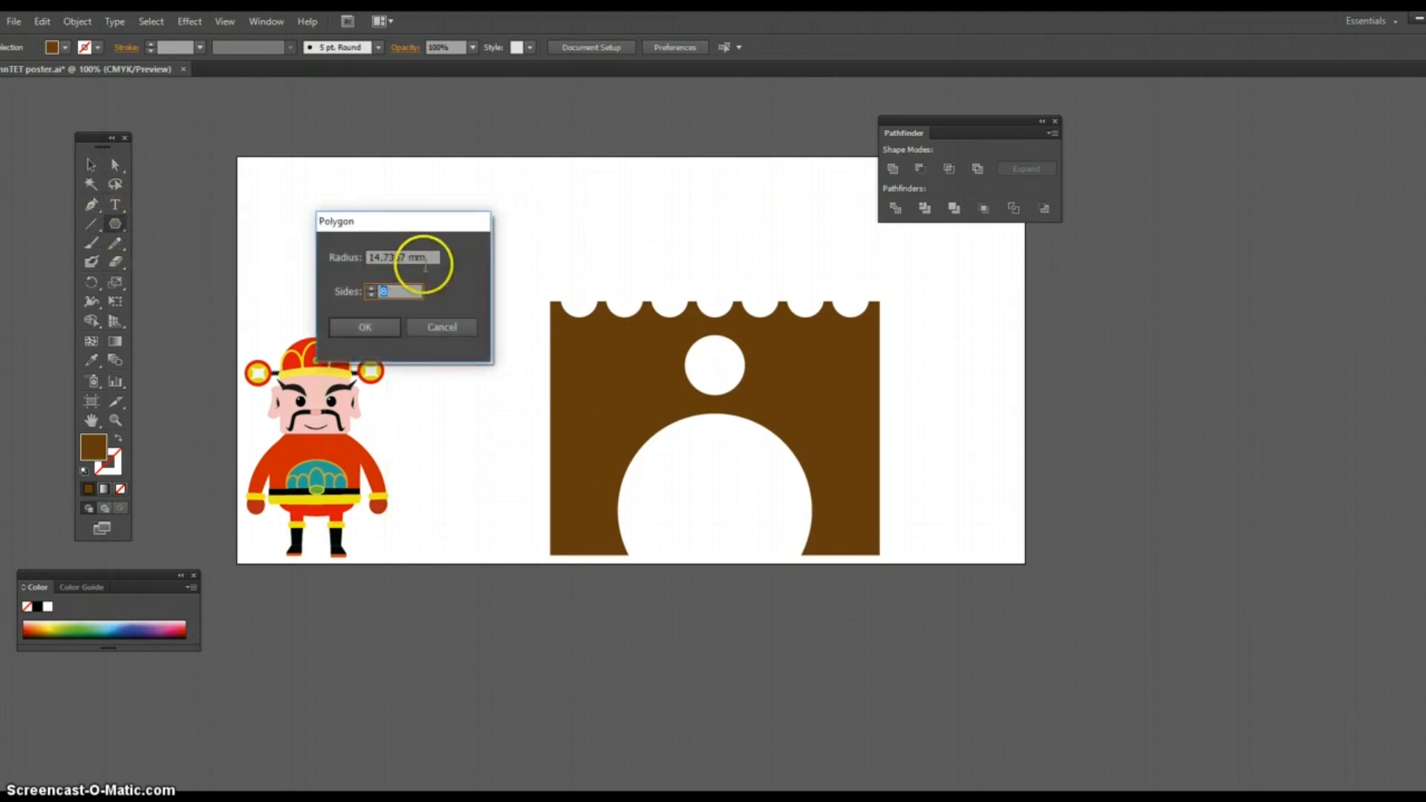
left_click(370, 294)
left_click(364, 327)
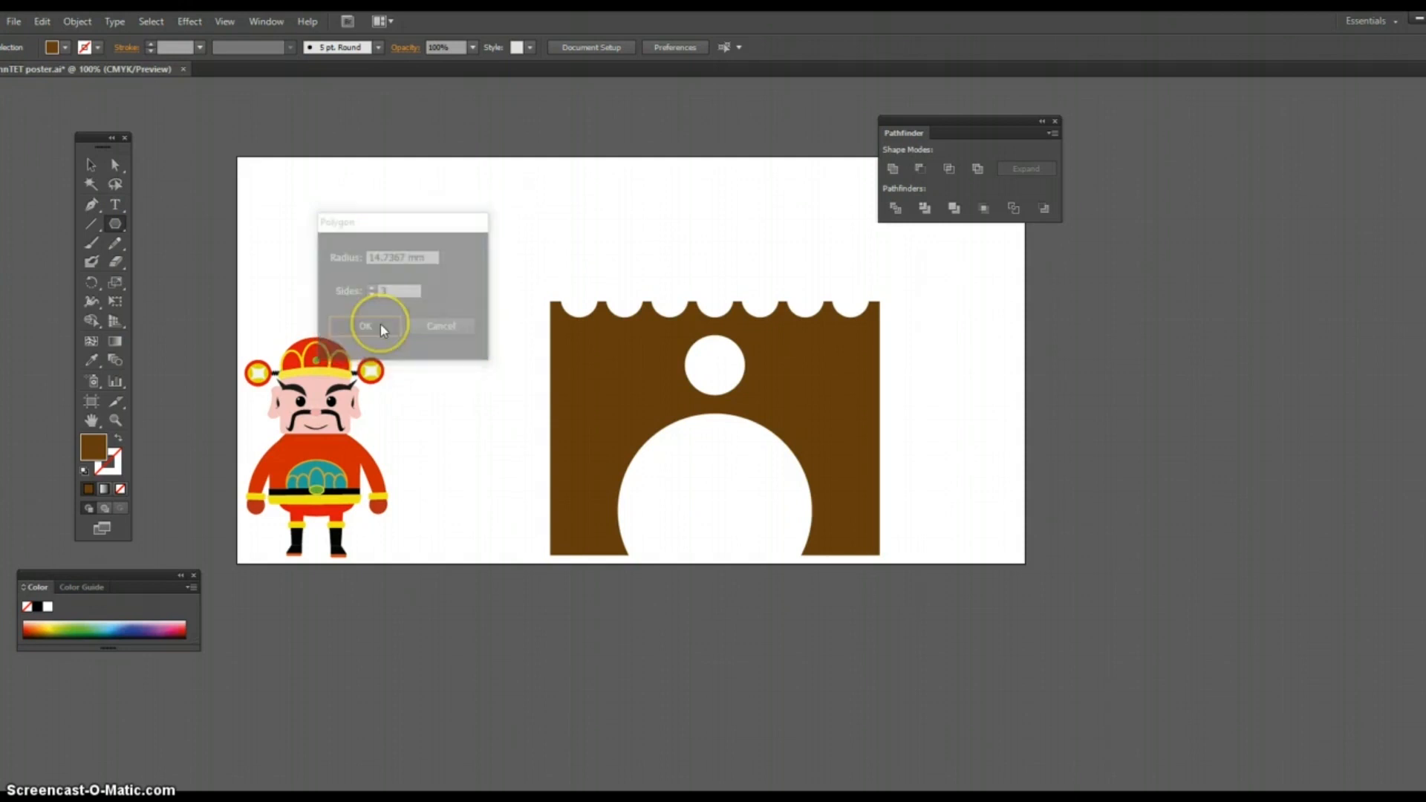
Step: Rotate the triangle so it points left and scale it down to about 14.4 by 16.6 mm
left_click(92, 165)
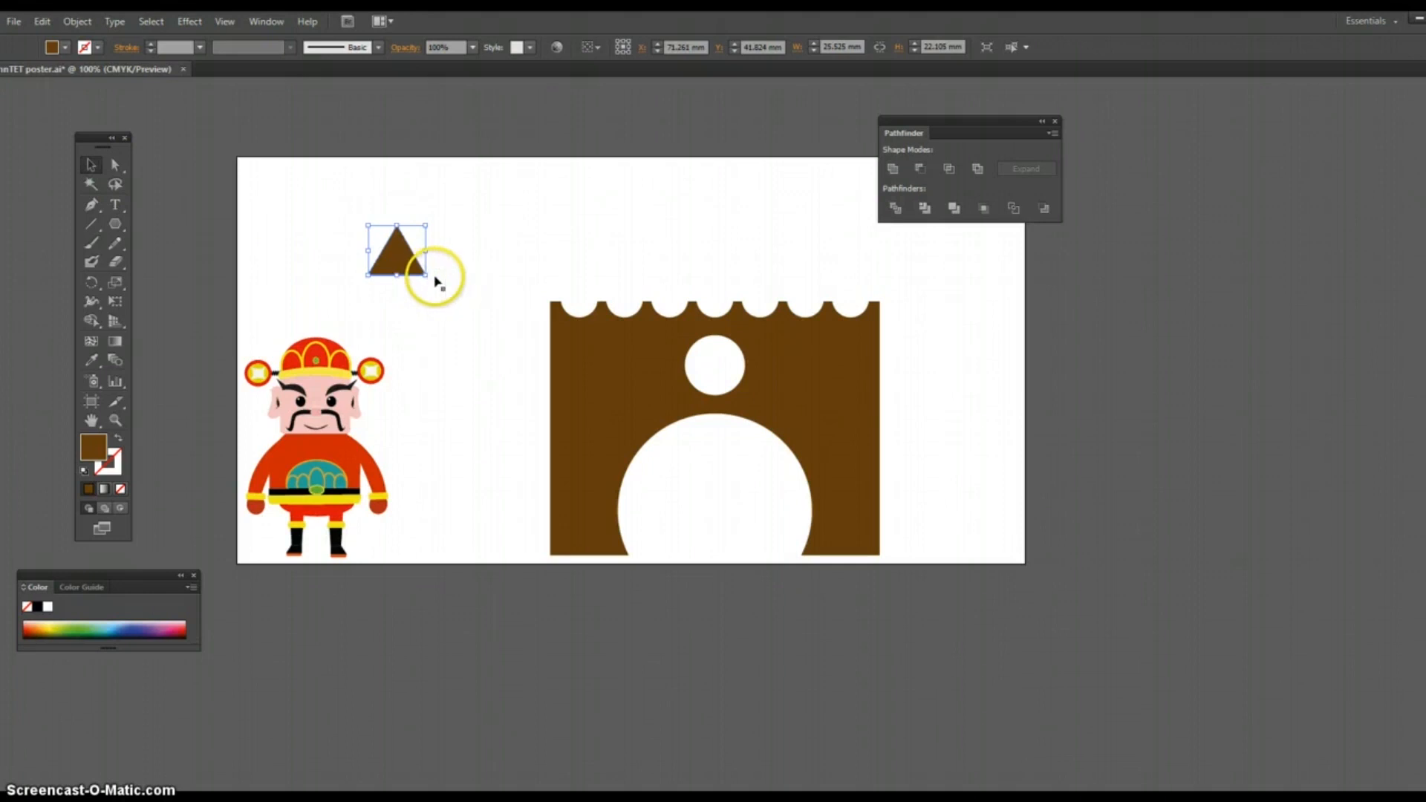
mouse_move(434, 273)
left_mouse_down()
mouse_move(415, 287)
mouse_move(452, 293)
left_mouse_up()
left_click(469, 302)
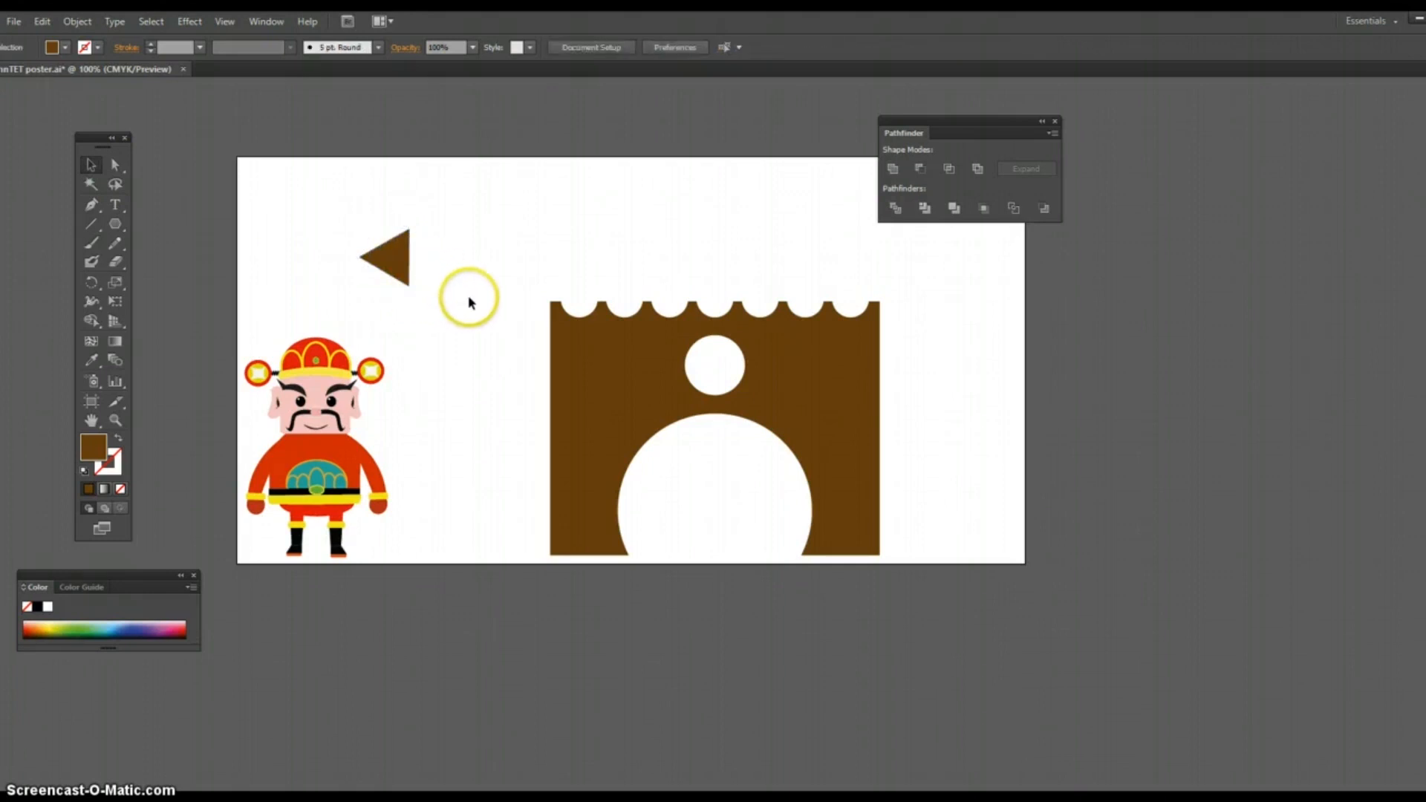
left_click(403, 263)
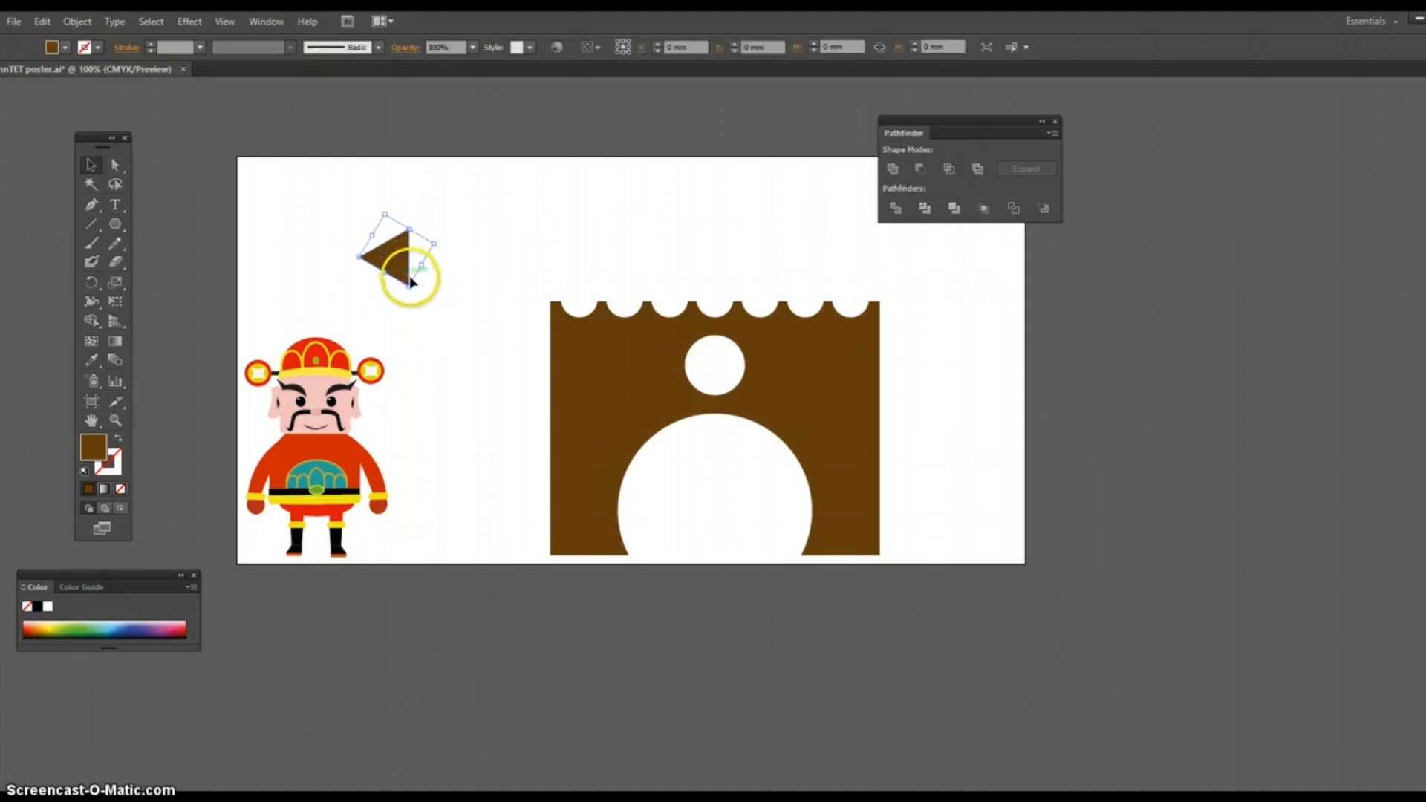
left_click_drag(410, 285, 407, 266)
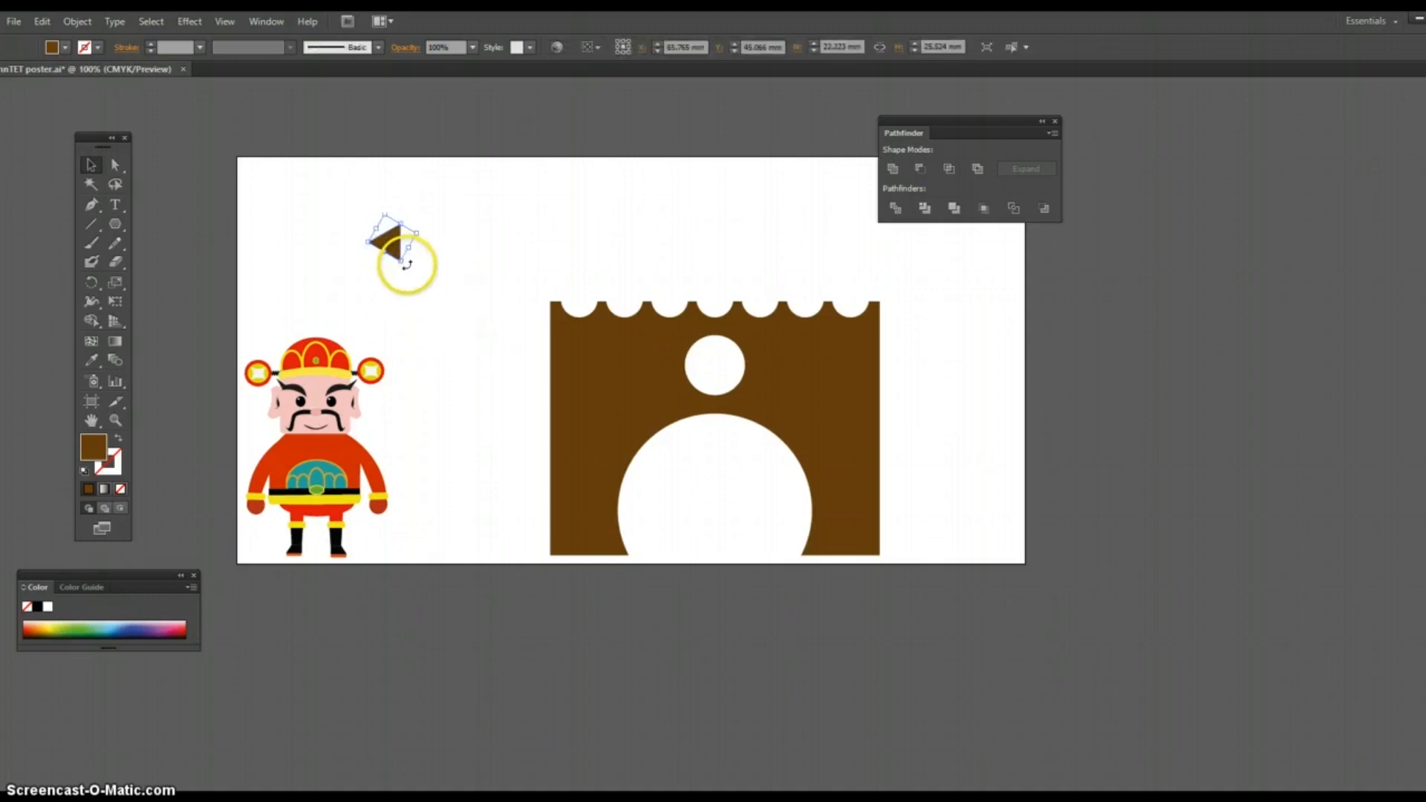
Step: Apply a Transform effect to the triangle with 4 copies and a vertical move of 21.5194 mm
left_click(195, 23)
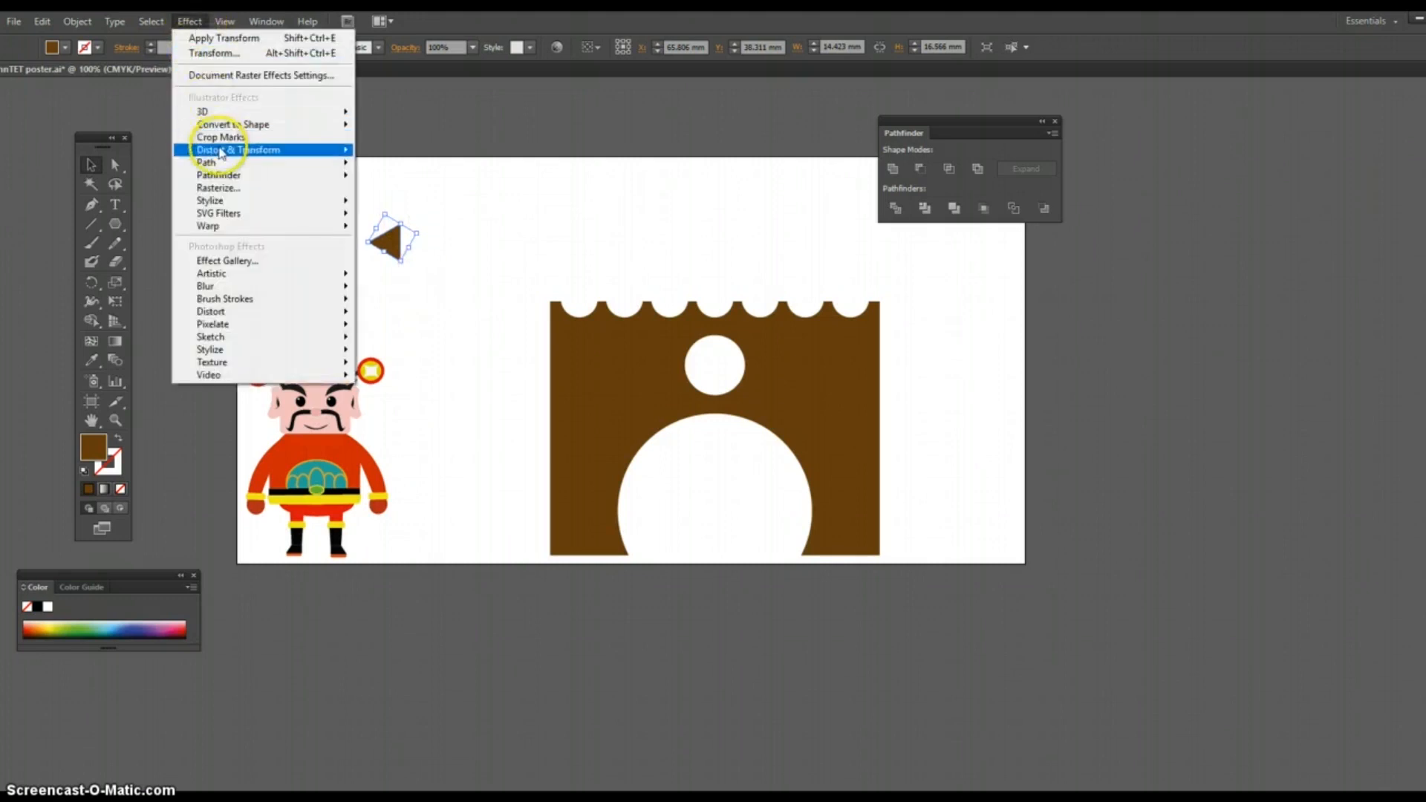
mouse_move(245, 152)
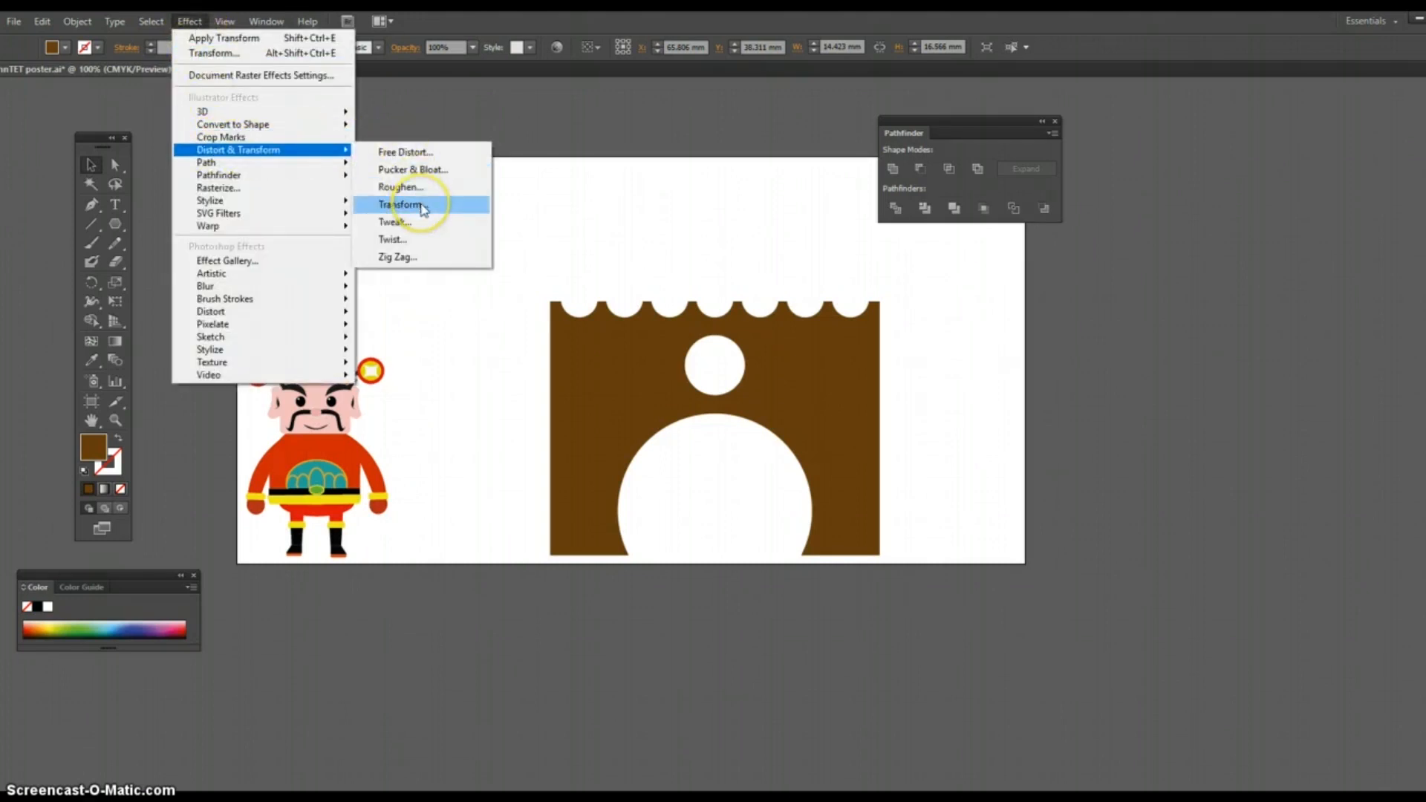
left_click(425, 207)
left_click(1149, 504)
left_click(1010, 549)
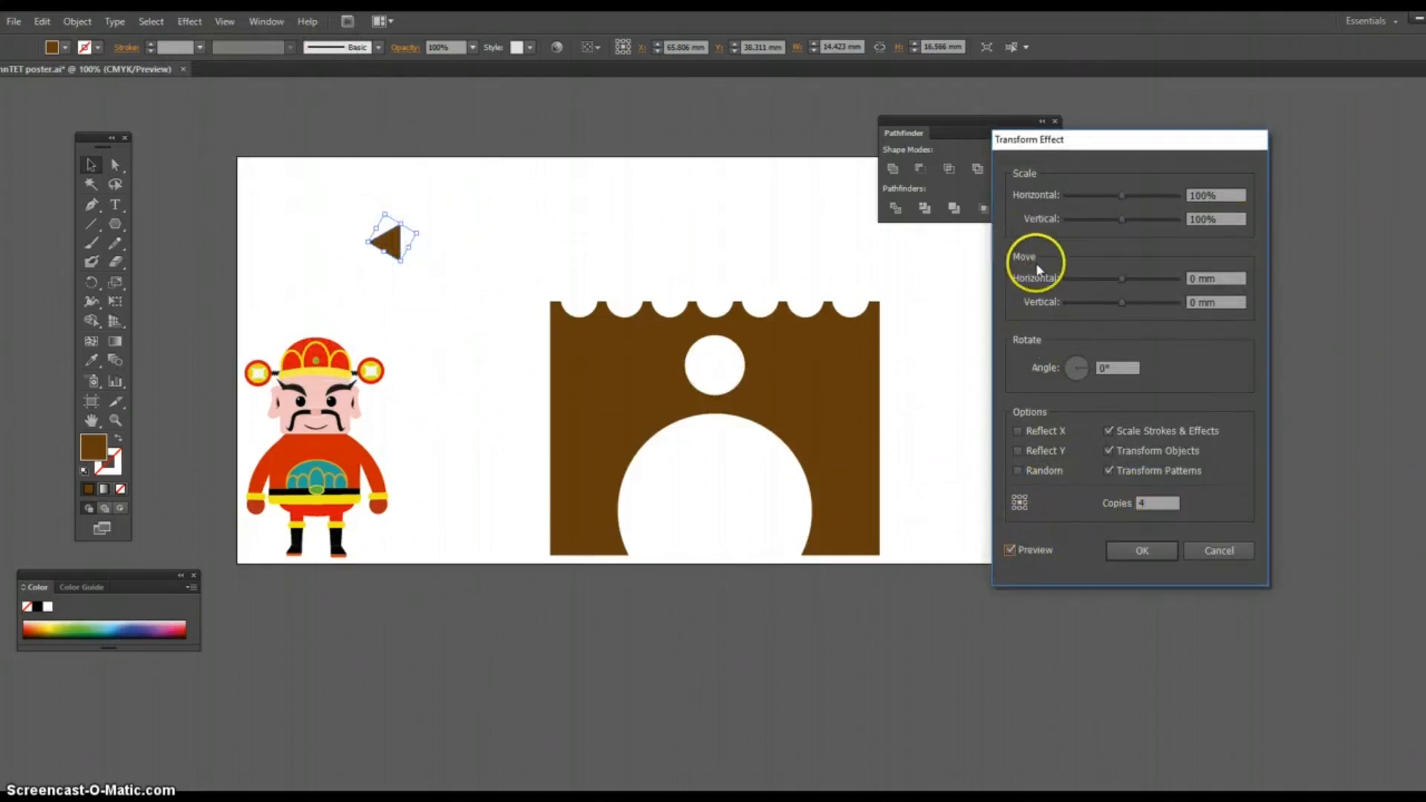
left_click_drag(1120, 301, 1152, 304)
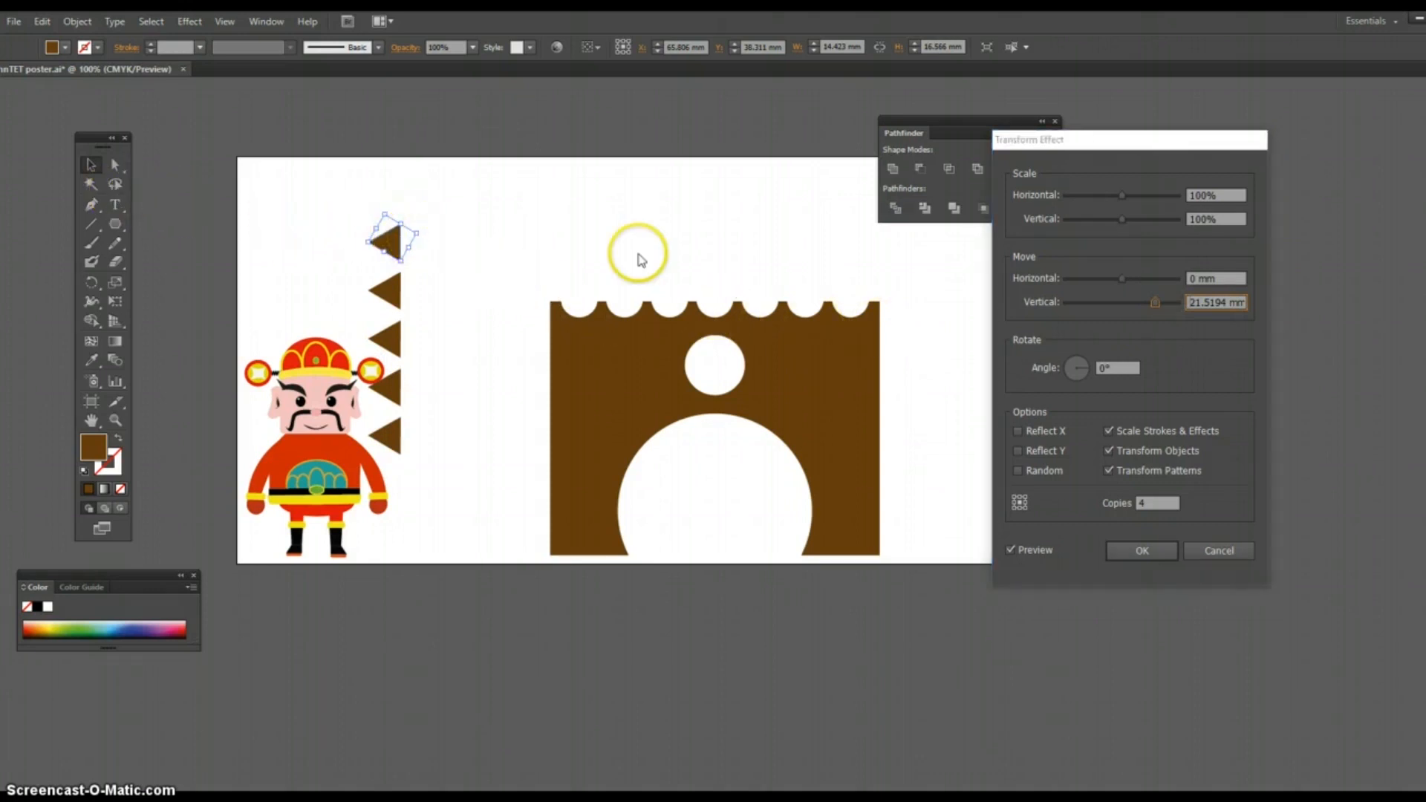
left_click(1142, 551)
Step: Move the triangle column clear of the character and expand its appearance into real shapes
left_click_drag(388, 243, 466, 227)
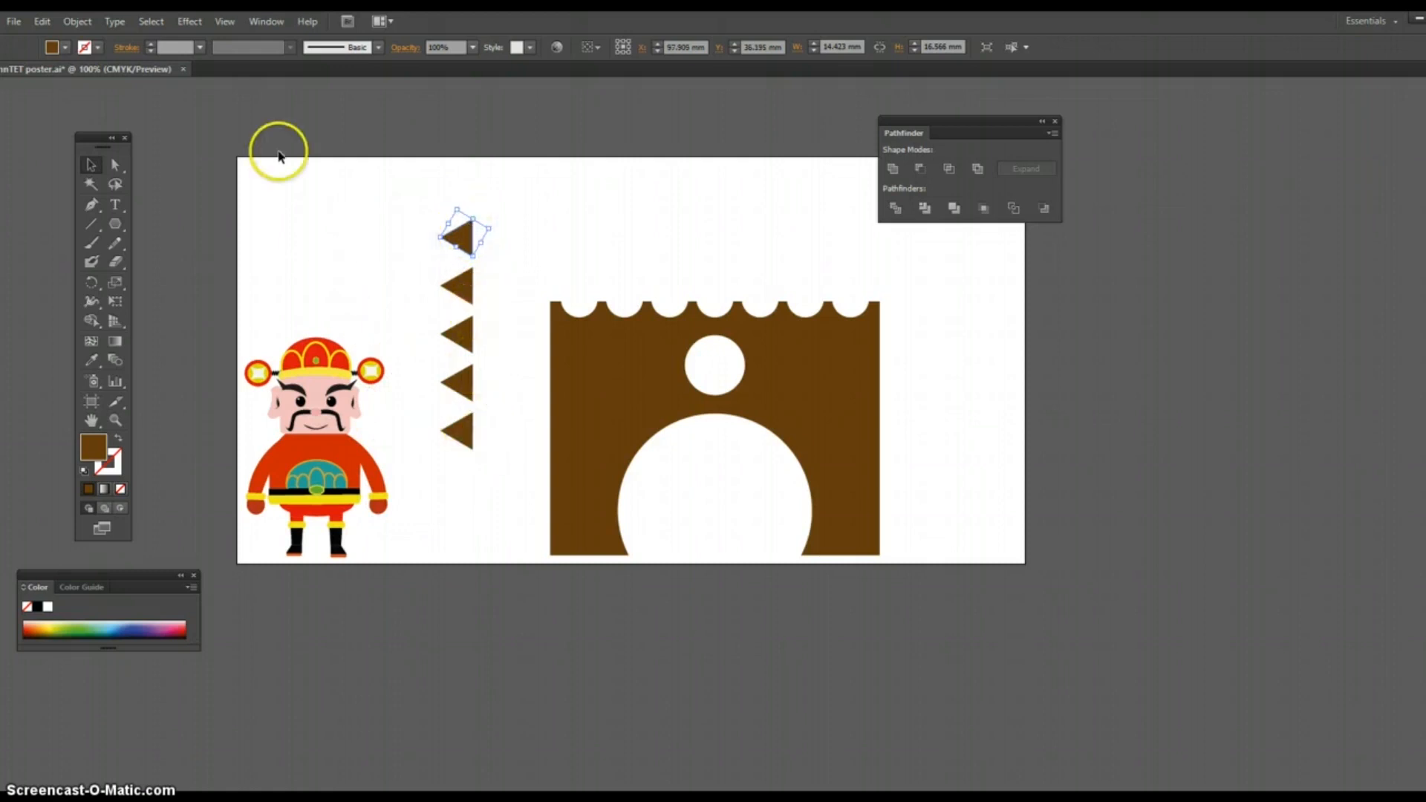
left_click(78, 24)
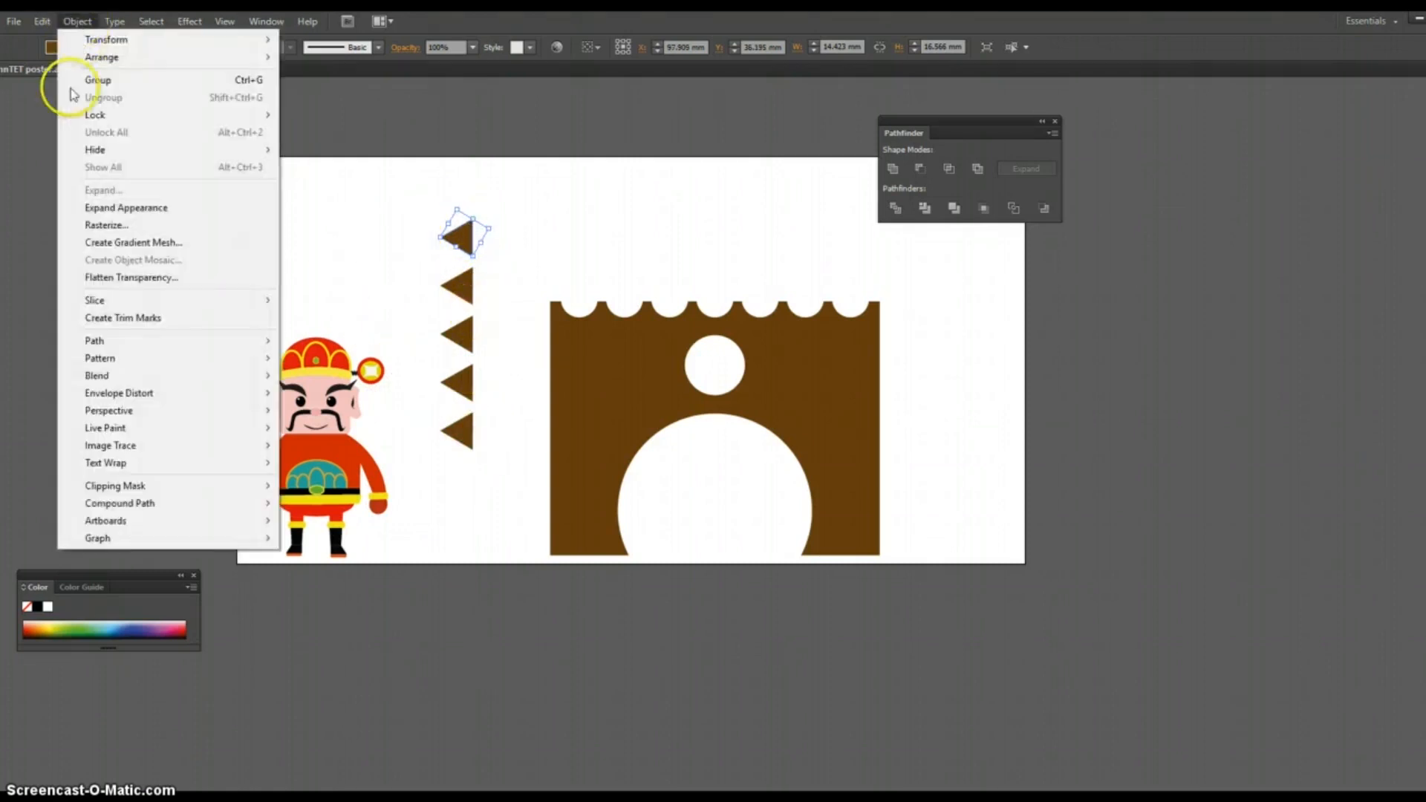
left_click(107, 209)
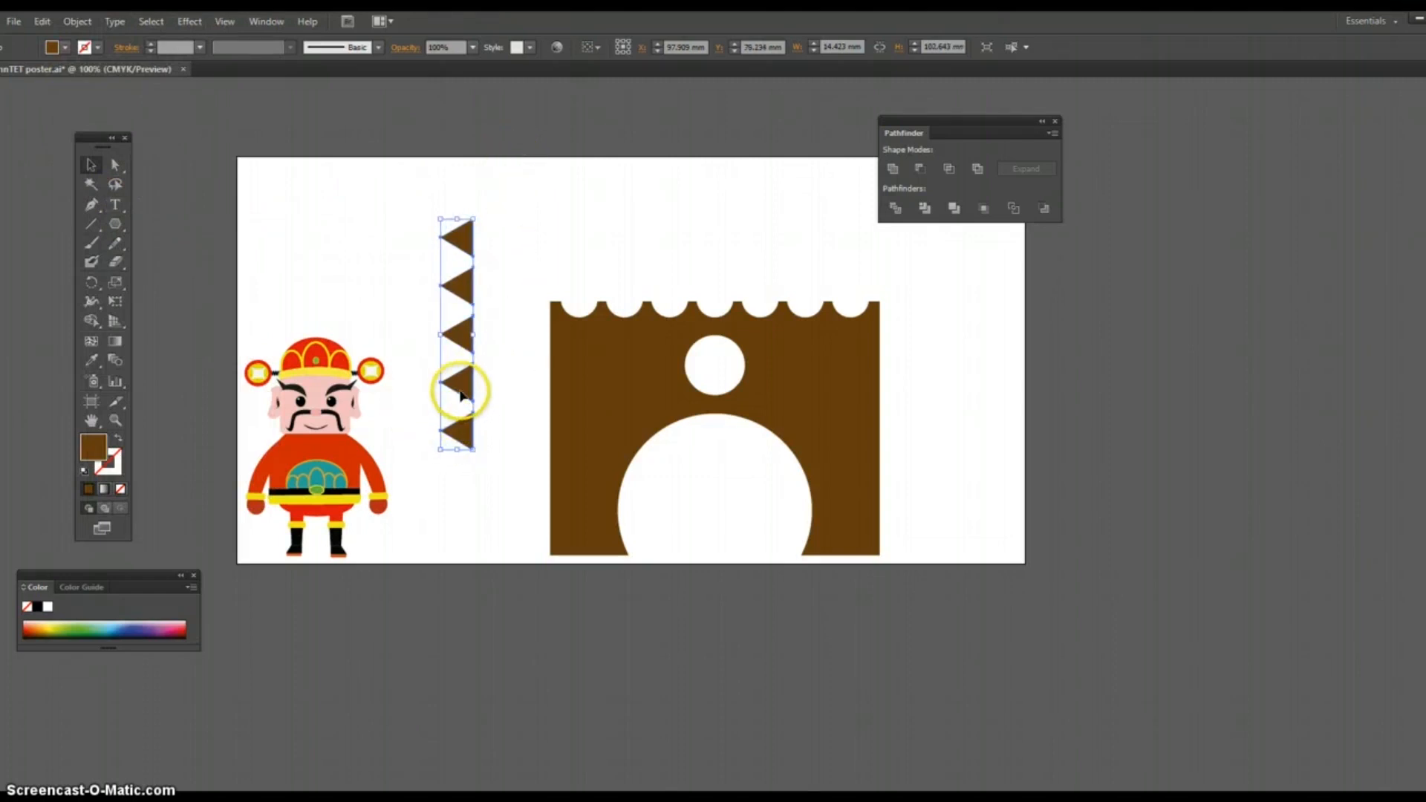
Step: Place the triangle column so it overlaps the arch's right edge and fill it with black
left_click_drag(466, 291, 472, 291)
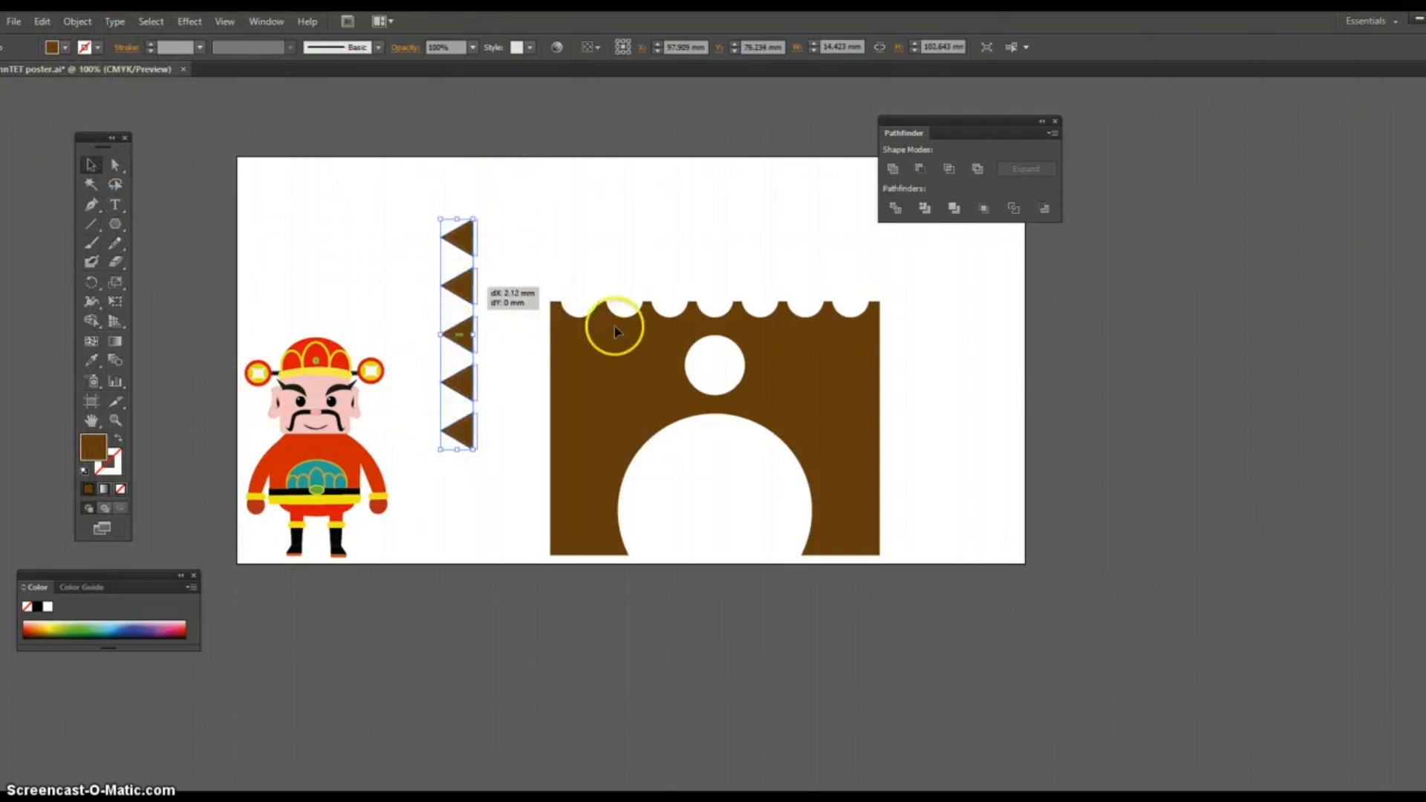
left_click_drag(827, 399, 892, 393)
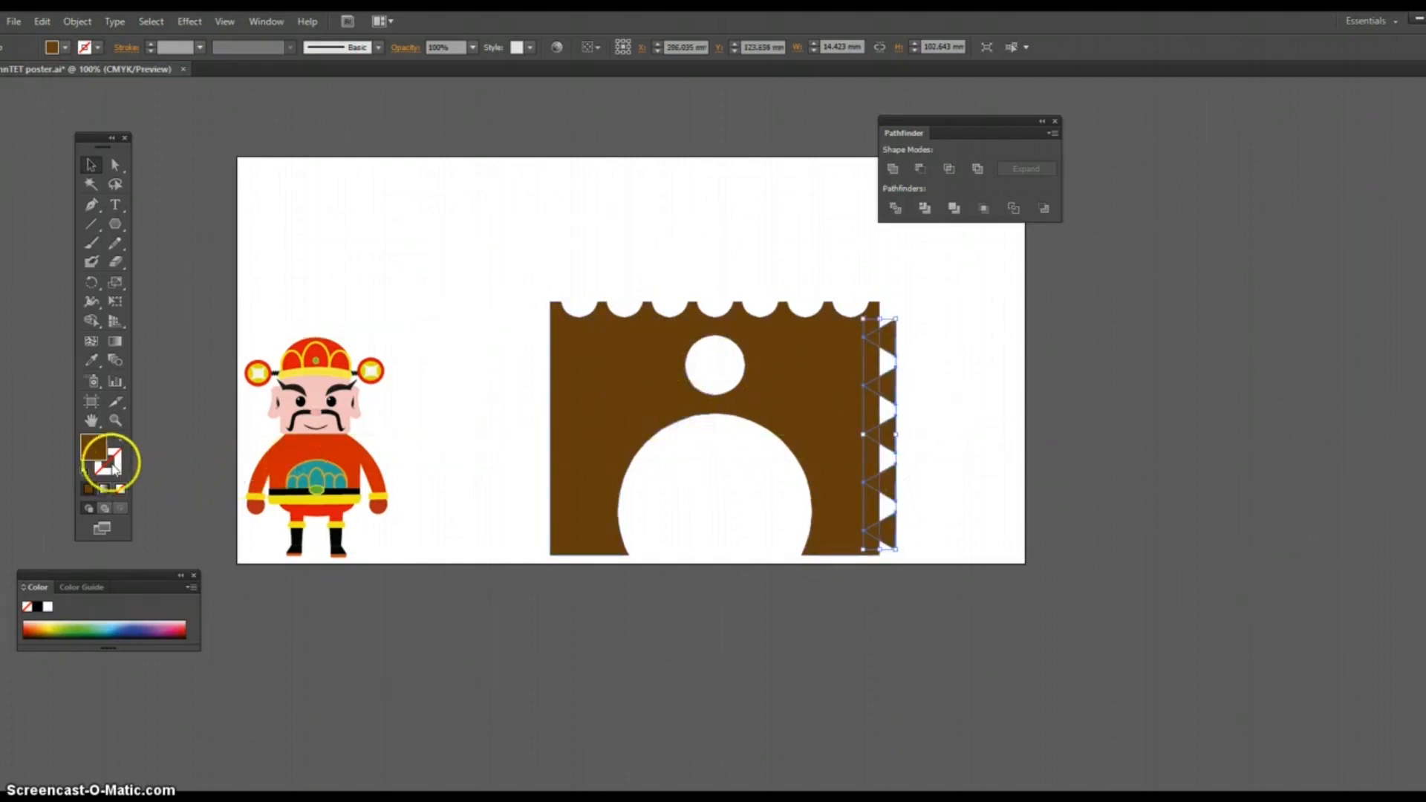
left_click(41, 607)
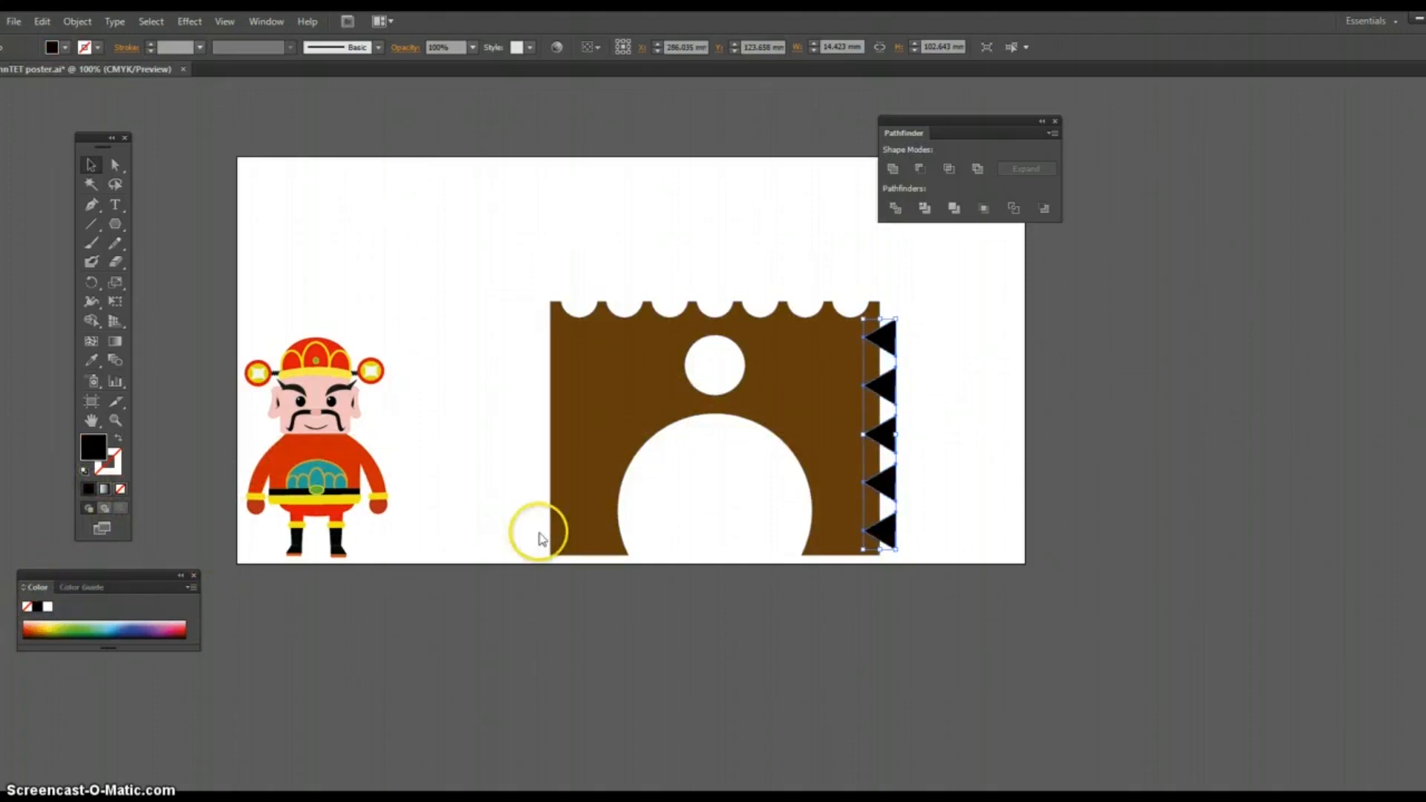
left_click(980, 412)
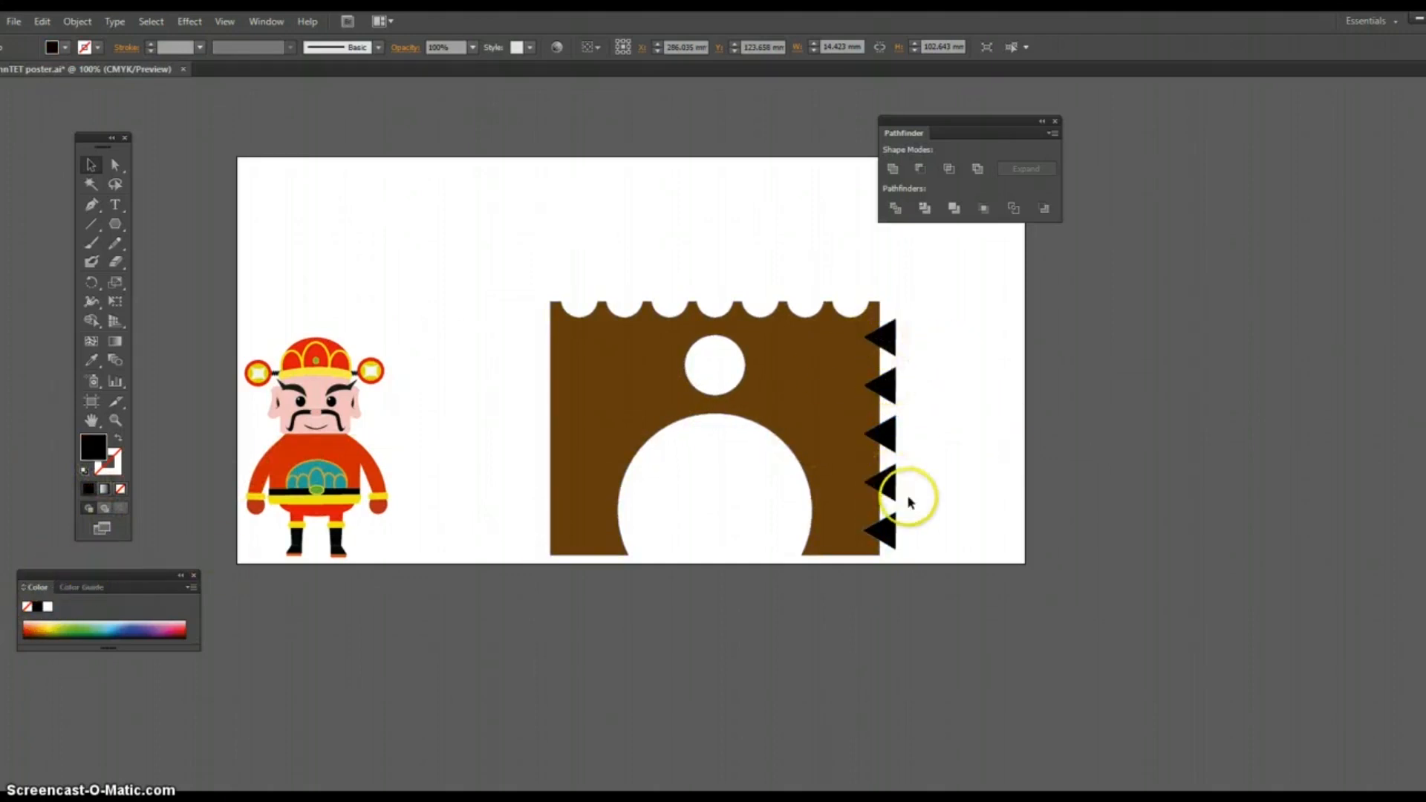
Step: Try to subtract the triangle column from the arch's right edge with Minus Front, and undo it
left_click_drag(825, 257, 929, 454)
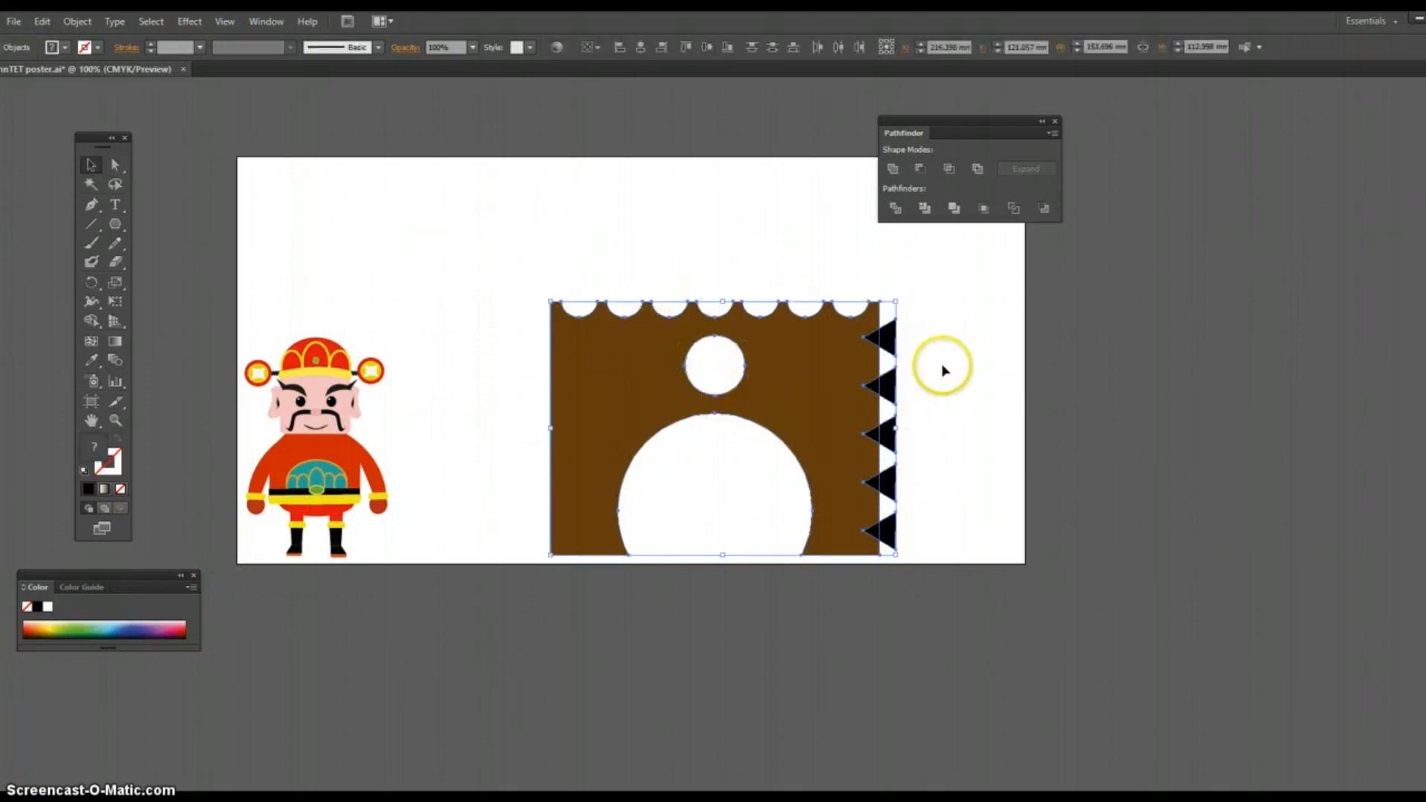
left_click(921, 170)
left_click(967, 415)
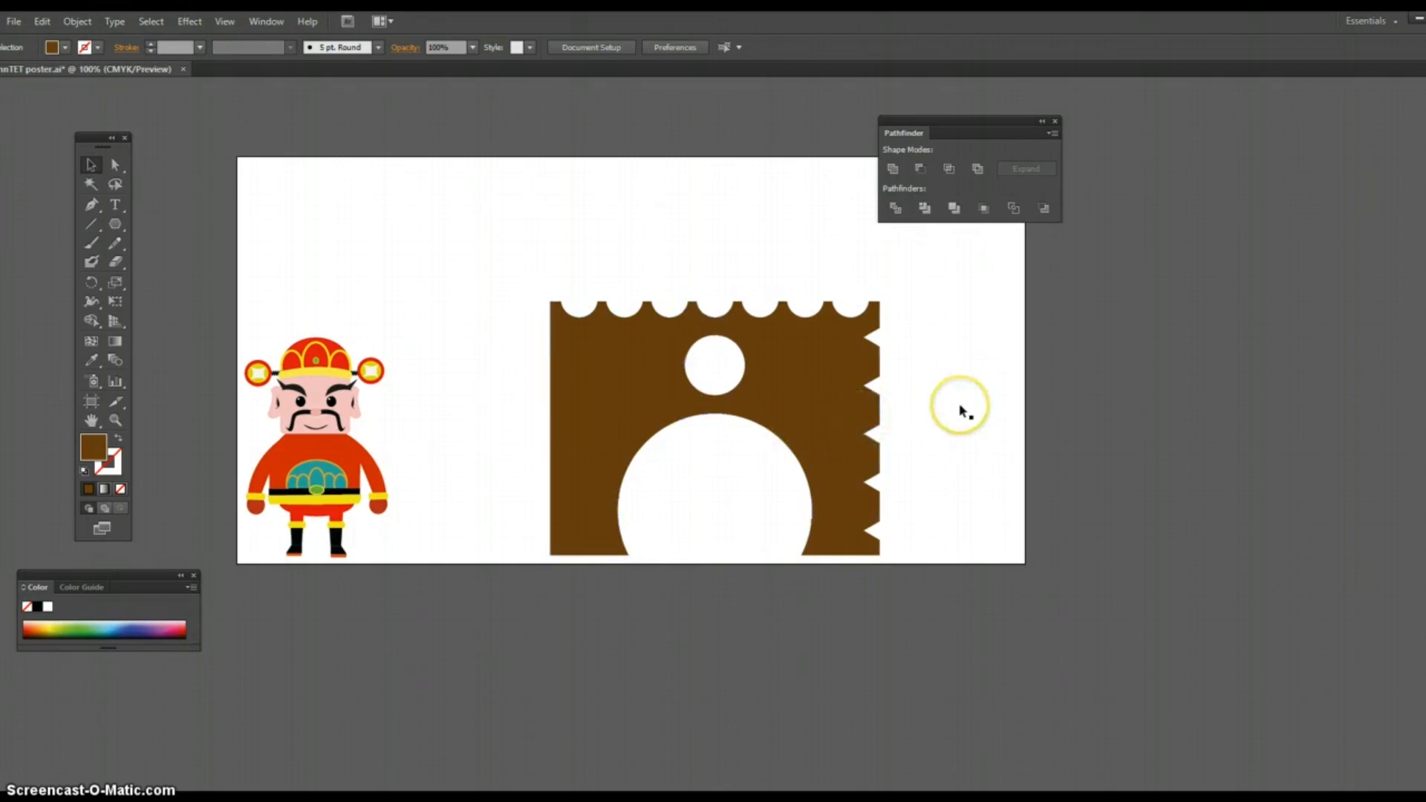
key("ctrl+z")
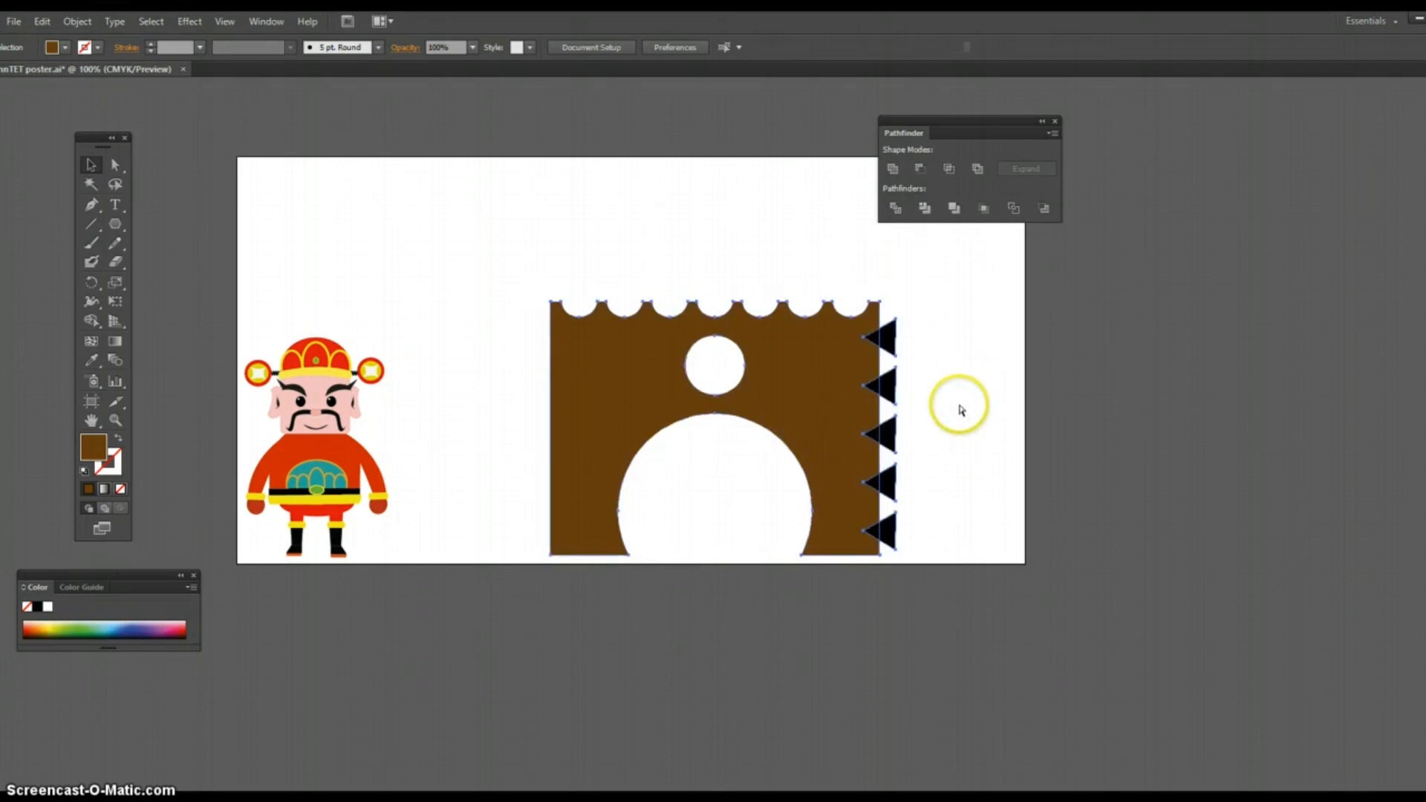
Step: Move the triangle column off the arch, duplicate it and place the copy just outside the arch's left edge
left_click_drag(891, 398, 1015, 393)
key("ctrl")
key("ctrl+v")
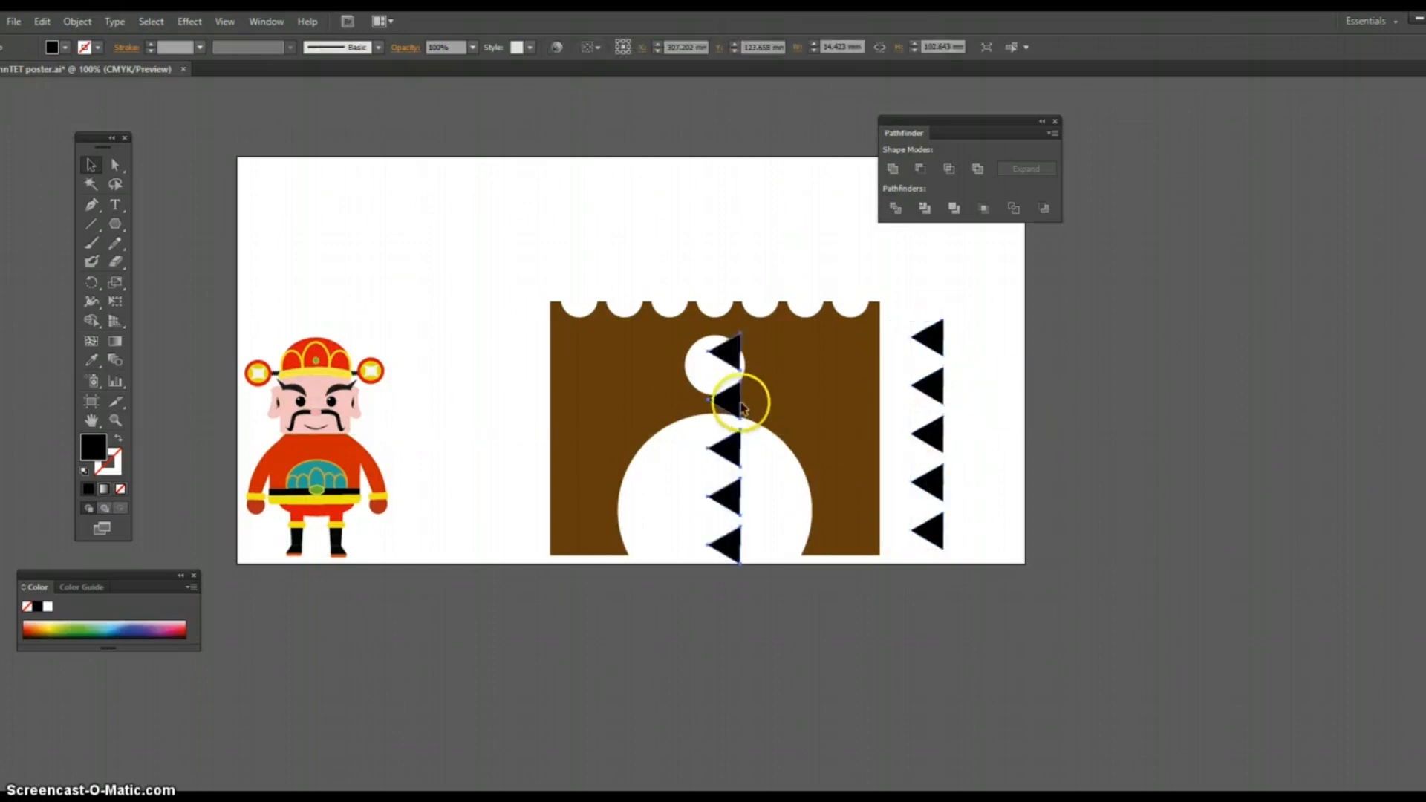
left_click_drag(726, 399, 486, 390)
Step: Move the original triangle column back over the arch's right edge and subtract it from the arch with Minus Front
left_click_drag(939, 393, 890, 393)
left_click_drag(810, 273, 903, 384)
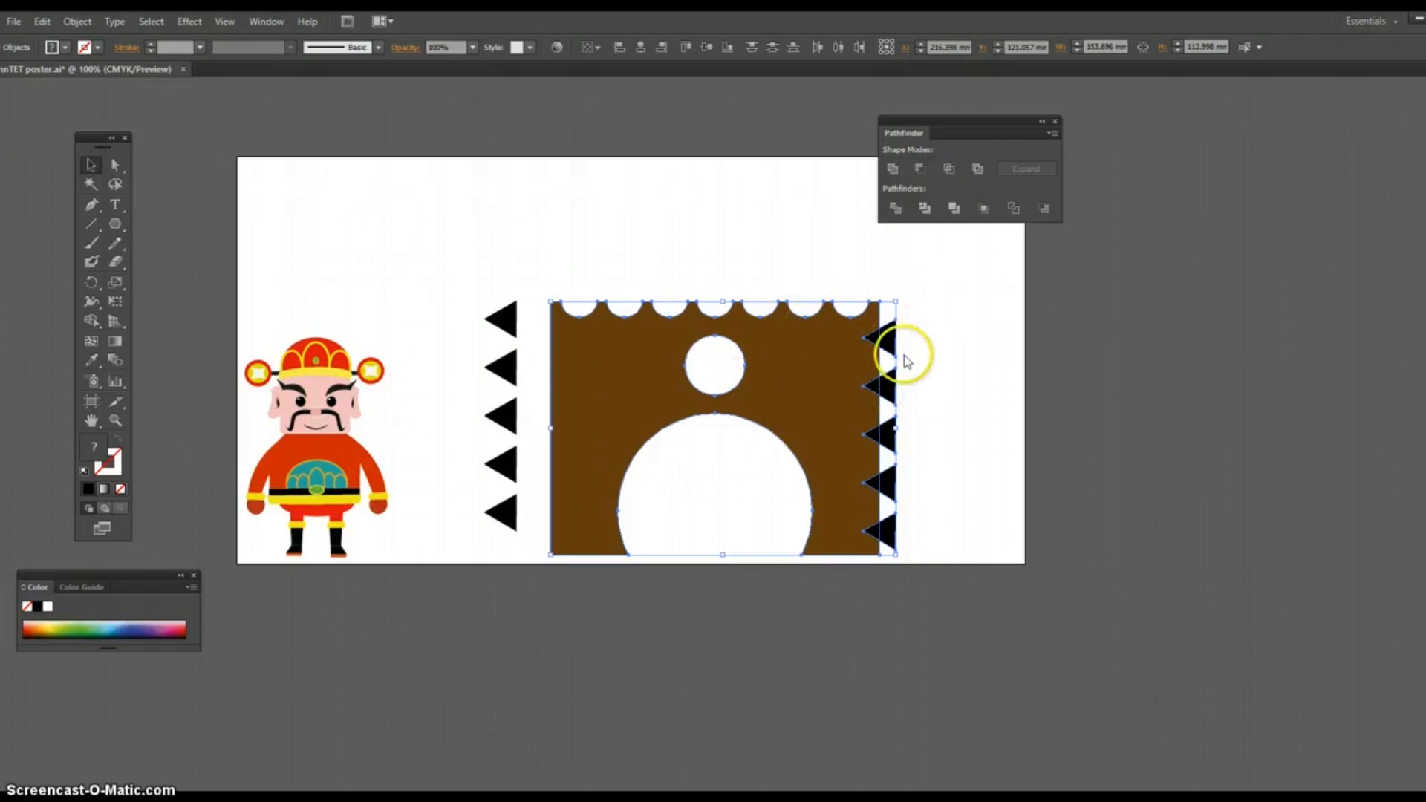
left_click(919, 173)
left_click(993, 381)
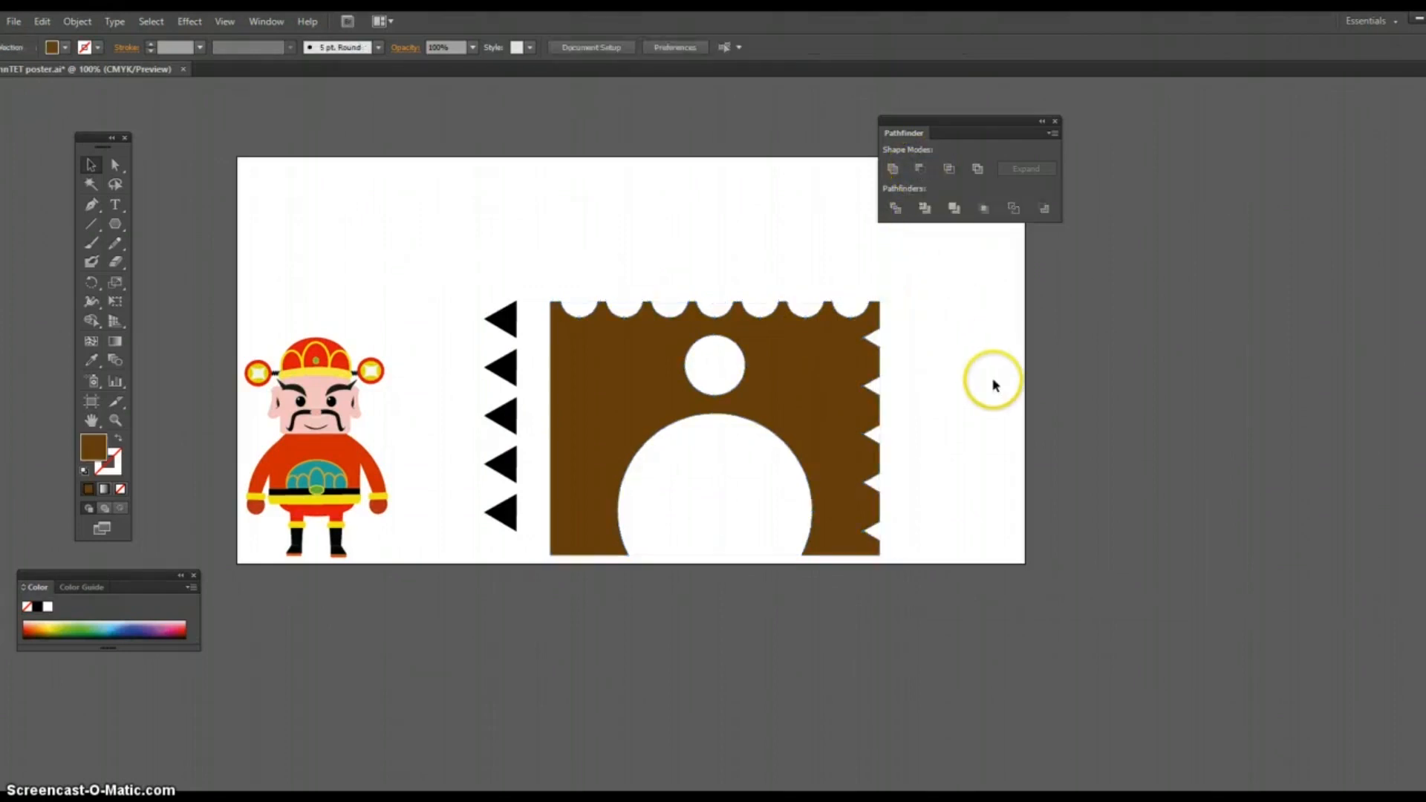
Step: Try to flip the copied triangle column by scaling it across its opposite side, and undo it
left_click(507, 377)
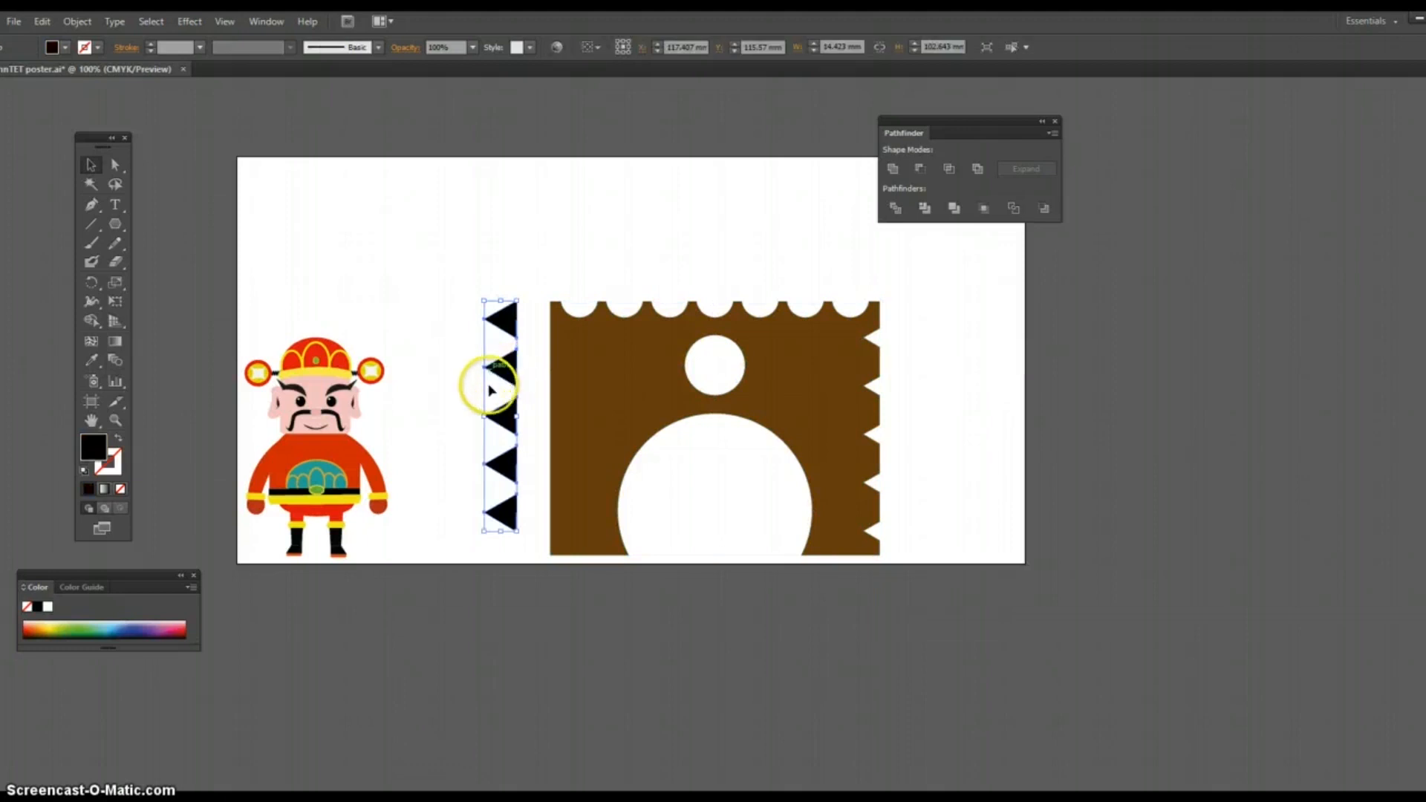
left_click_drag(483, 418, 548, 419)
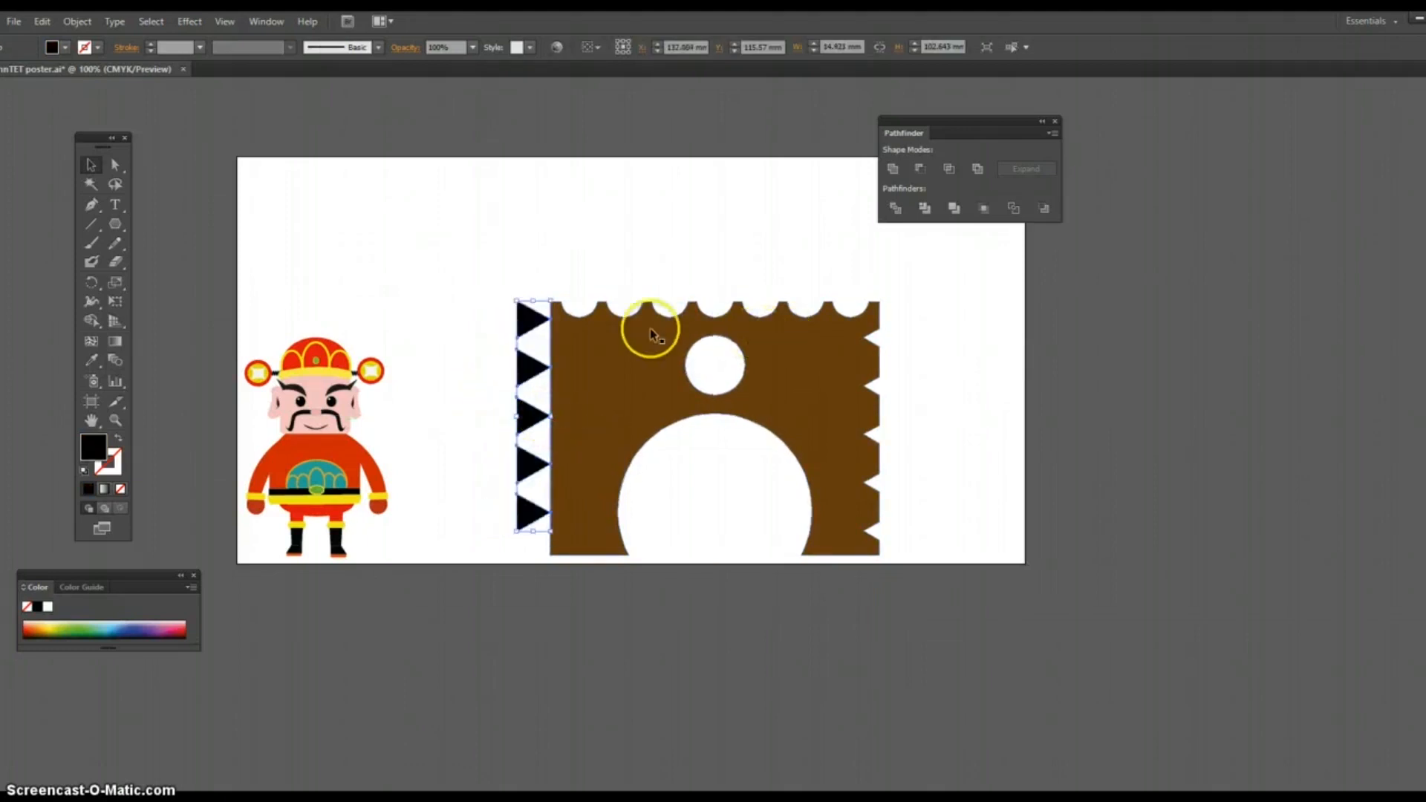
key("ctrl+z")
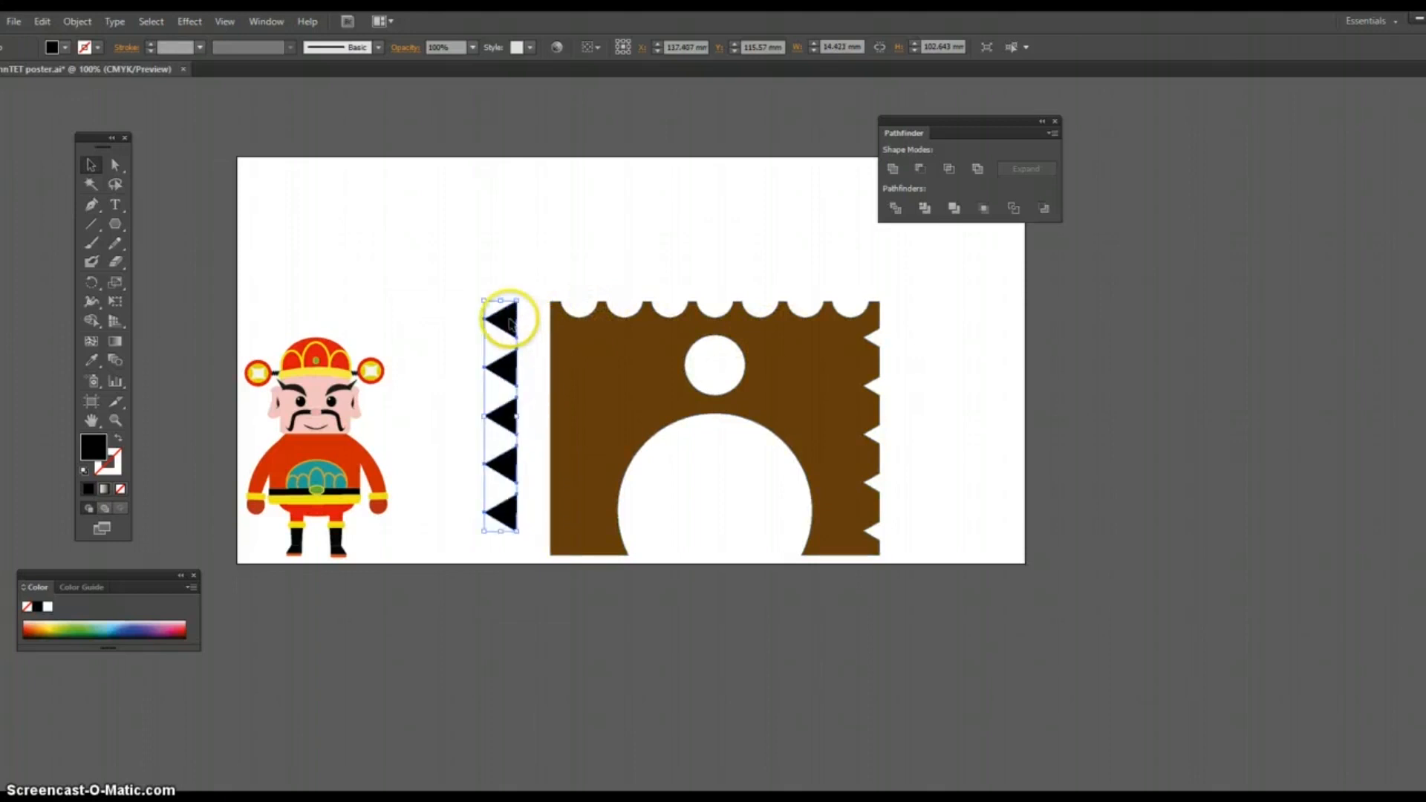
Step: Reflect the copied triangle column across the vertical axis so its triangles point toward the arch
right_click(509, 320)
mouse_move(569, 433)
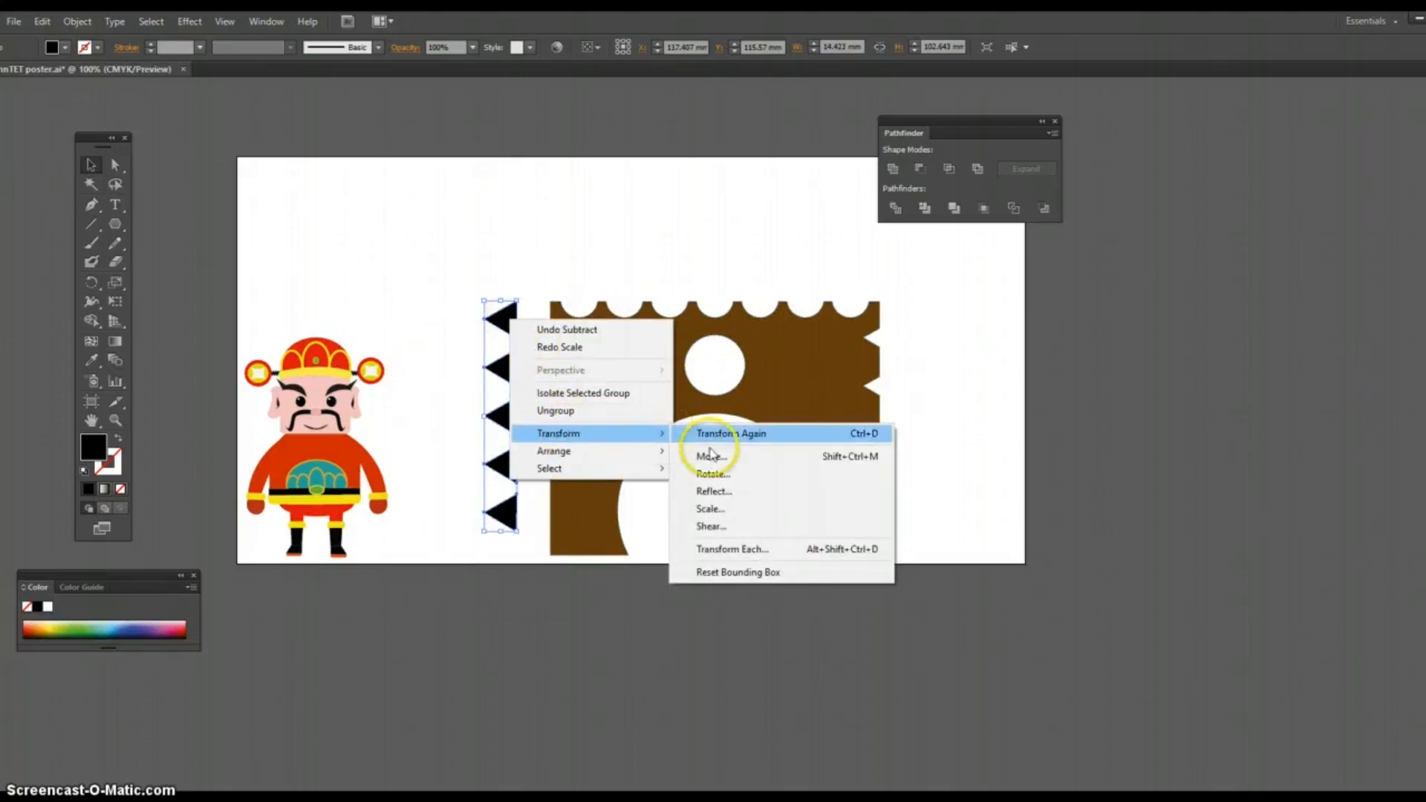
left_click(713, 491)
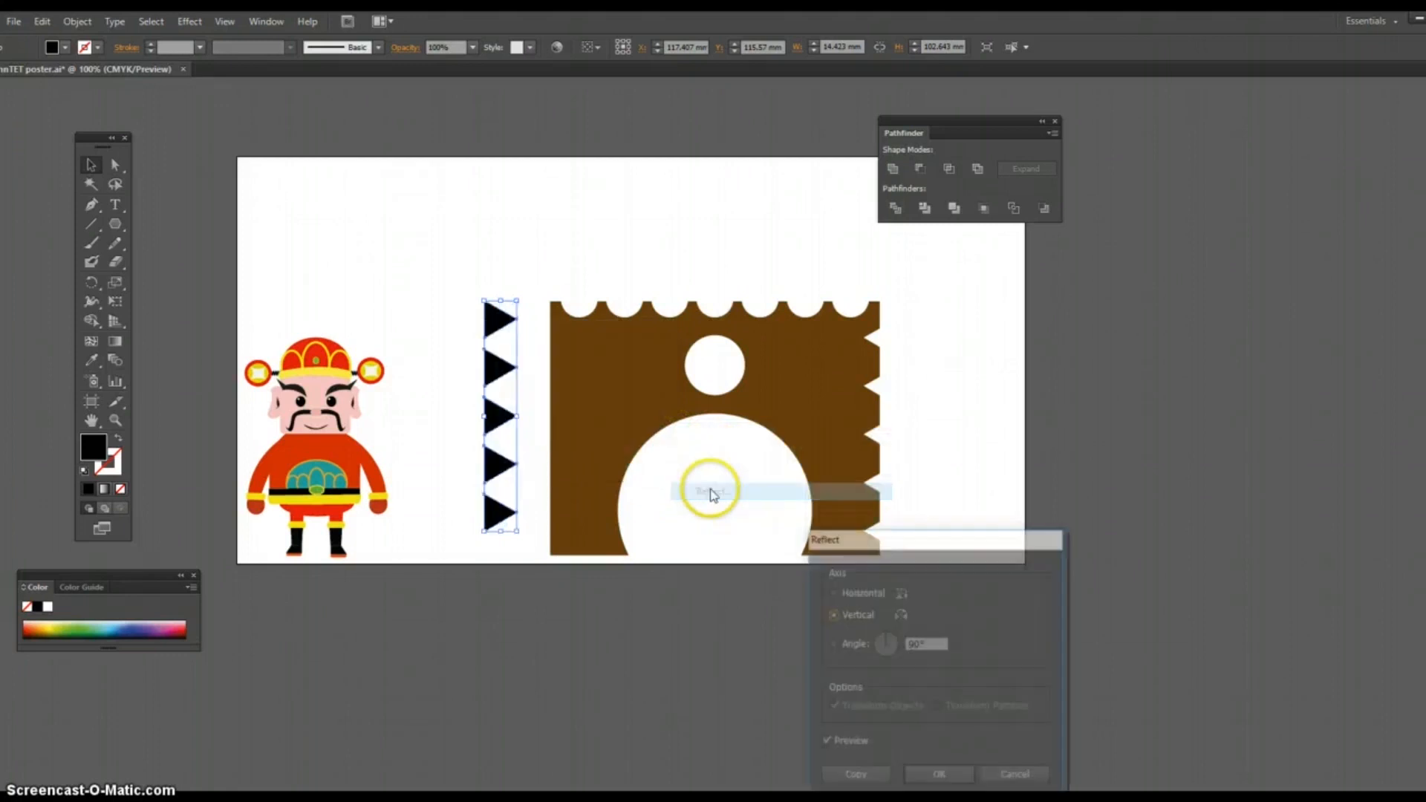
left_click(824, 743)
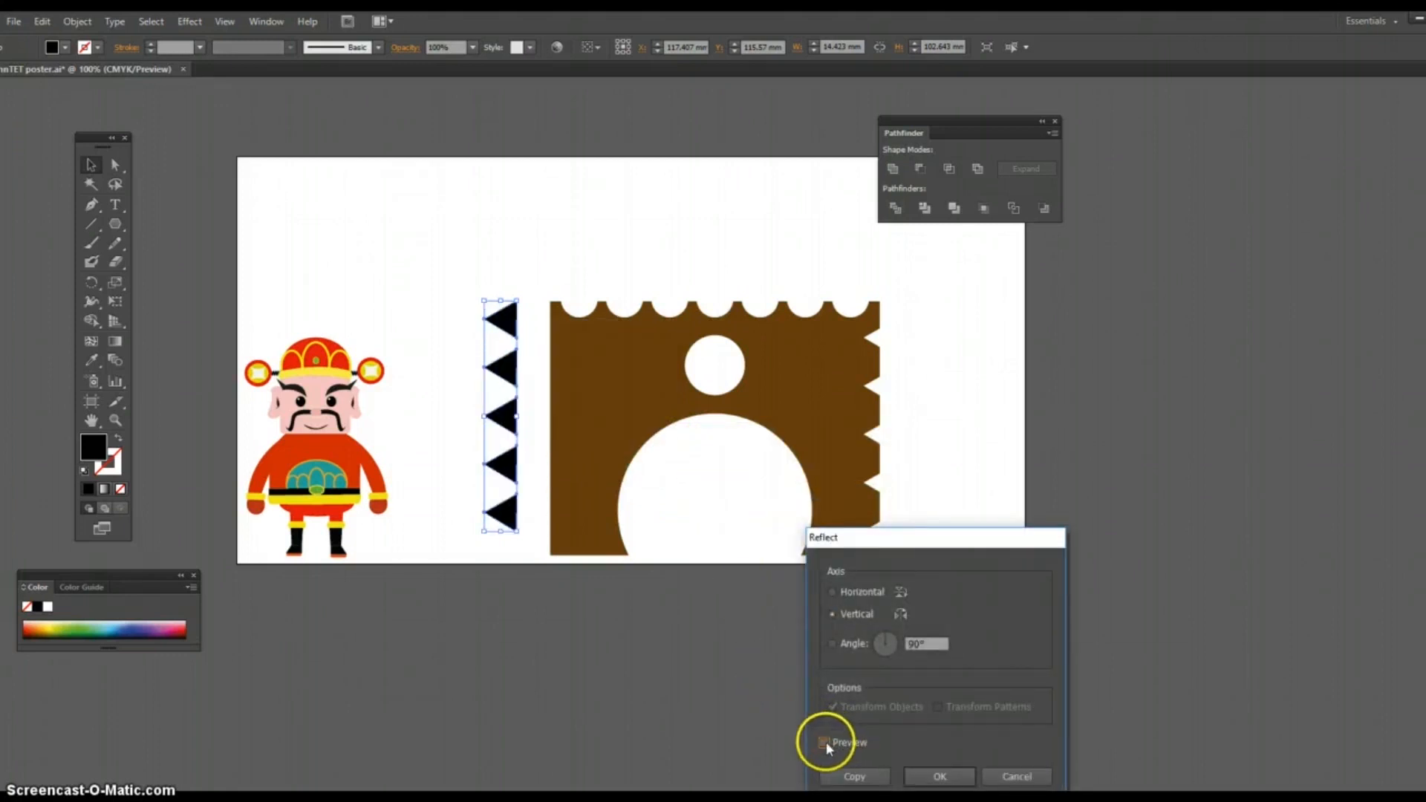
left_click(825, 742)
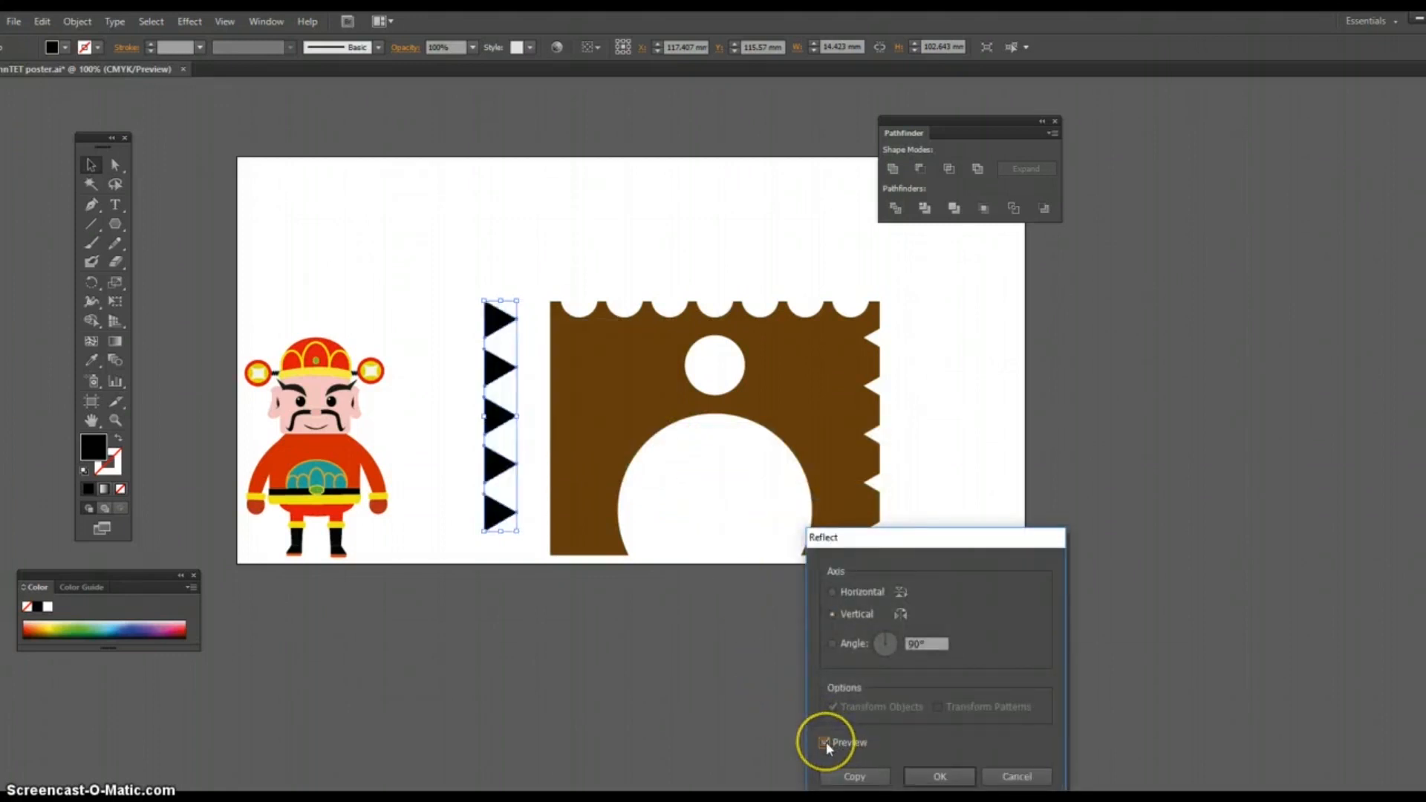
left_click(934, 771)
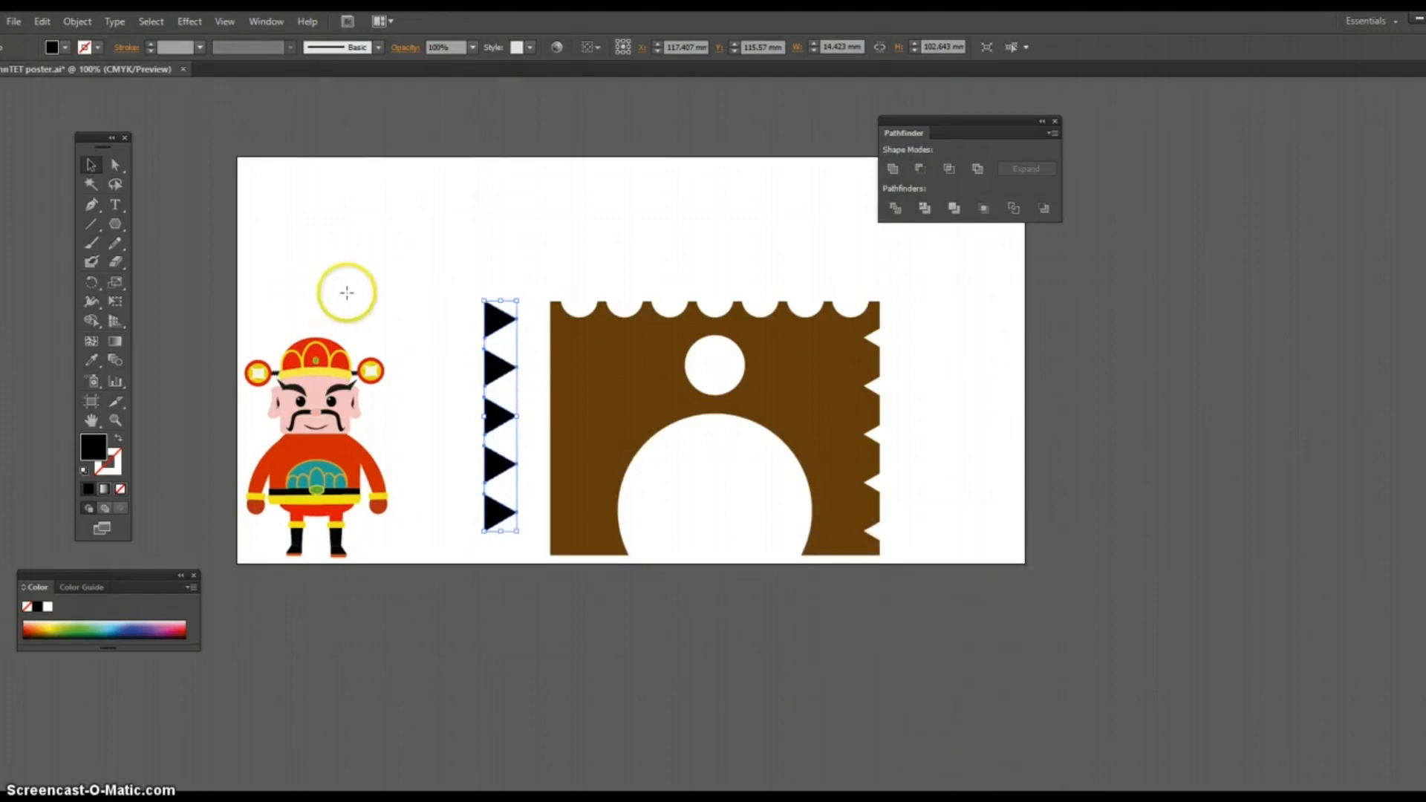
Step: Move the reflected triangle column over the arch's left edge and subtract it from the arch with Minus Front
left_click_drag(498, 369, 547, 379)
left_click_drag(510, 239, 653, 356)
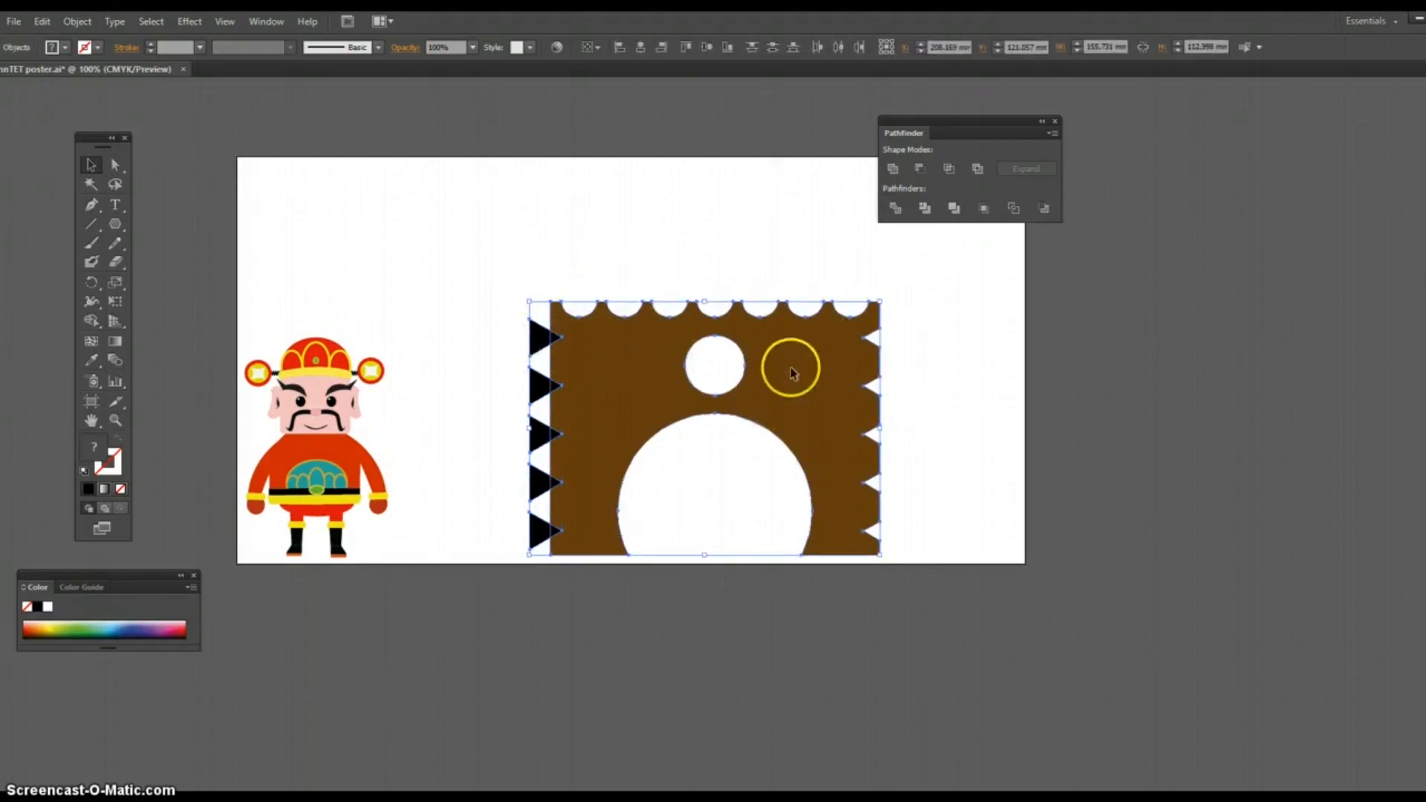
left_click(920, 170)
left_click(670, 216)
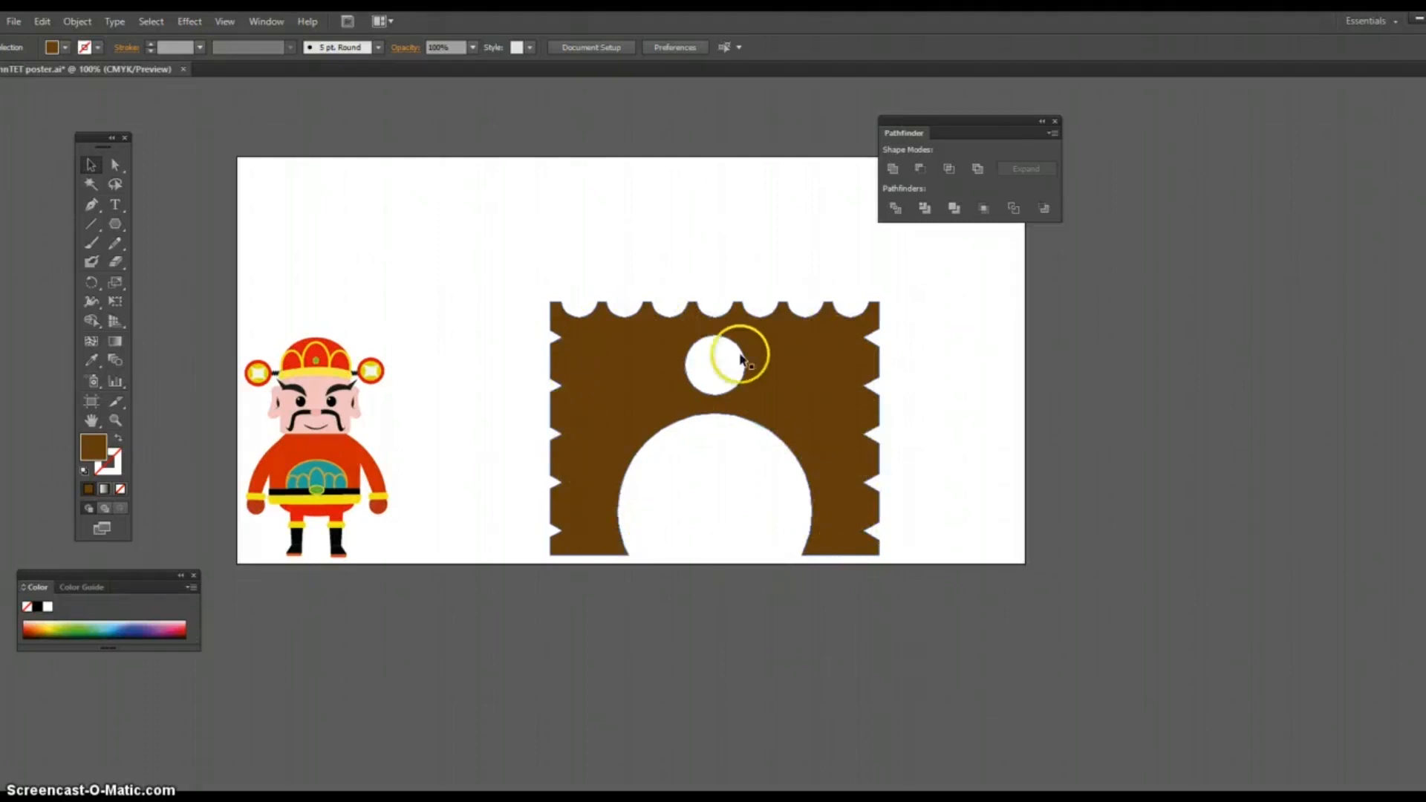
Step: Move the arch toward the artboard's right side, and place the character, scaled down, inside the arch's large opening
left_click_drag(788, 375, 874, 376)
left_click(512, 341)
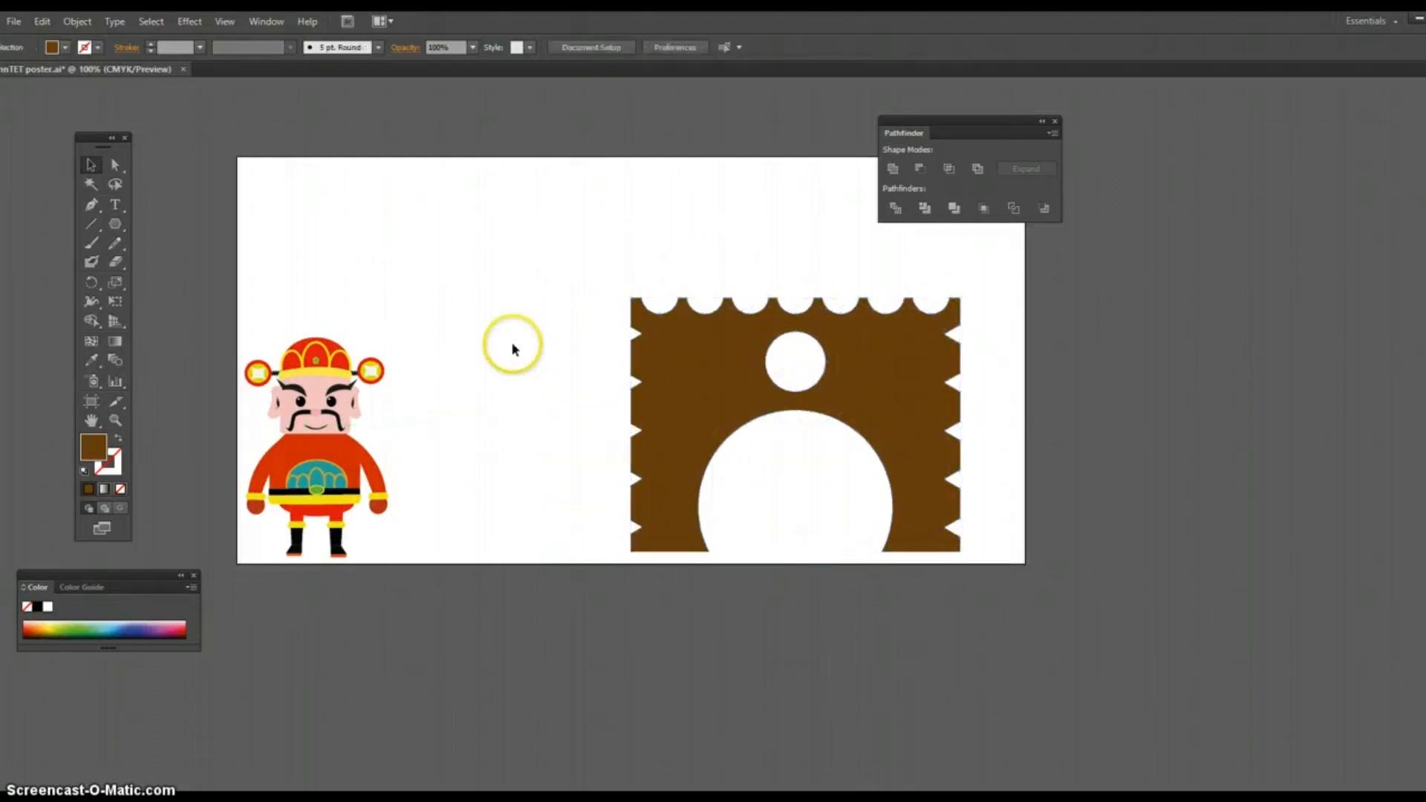
left_click_drag(239, 324, 858, 475)
left_click(996, 430)
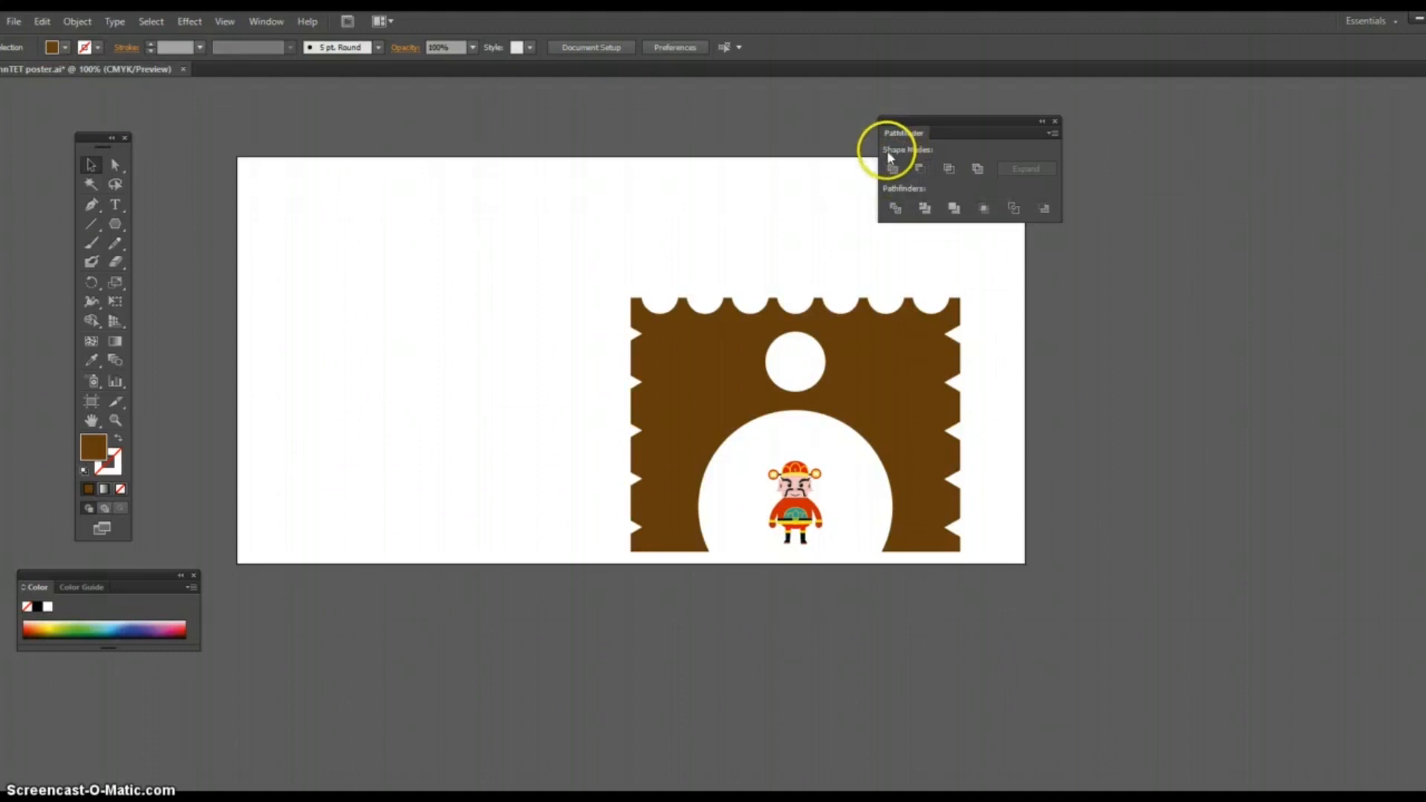
left_click(1042, 208)
left_click(192, 23)
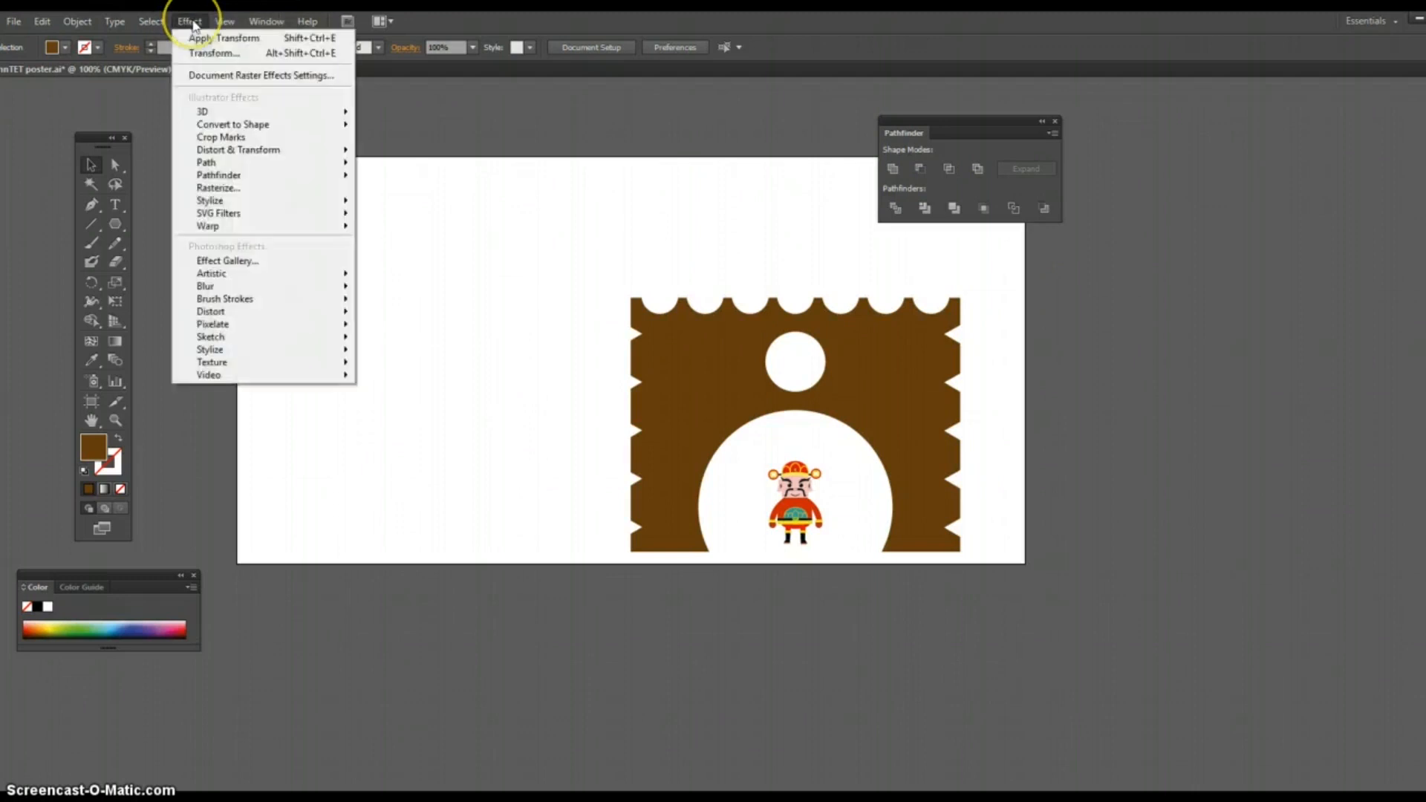
mouse_move(215, 155)
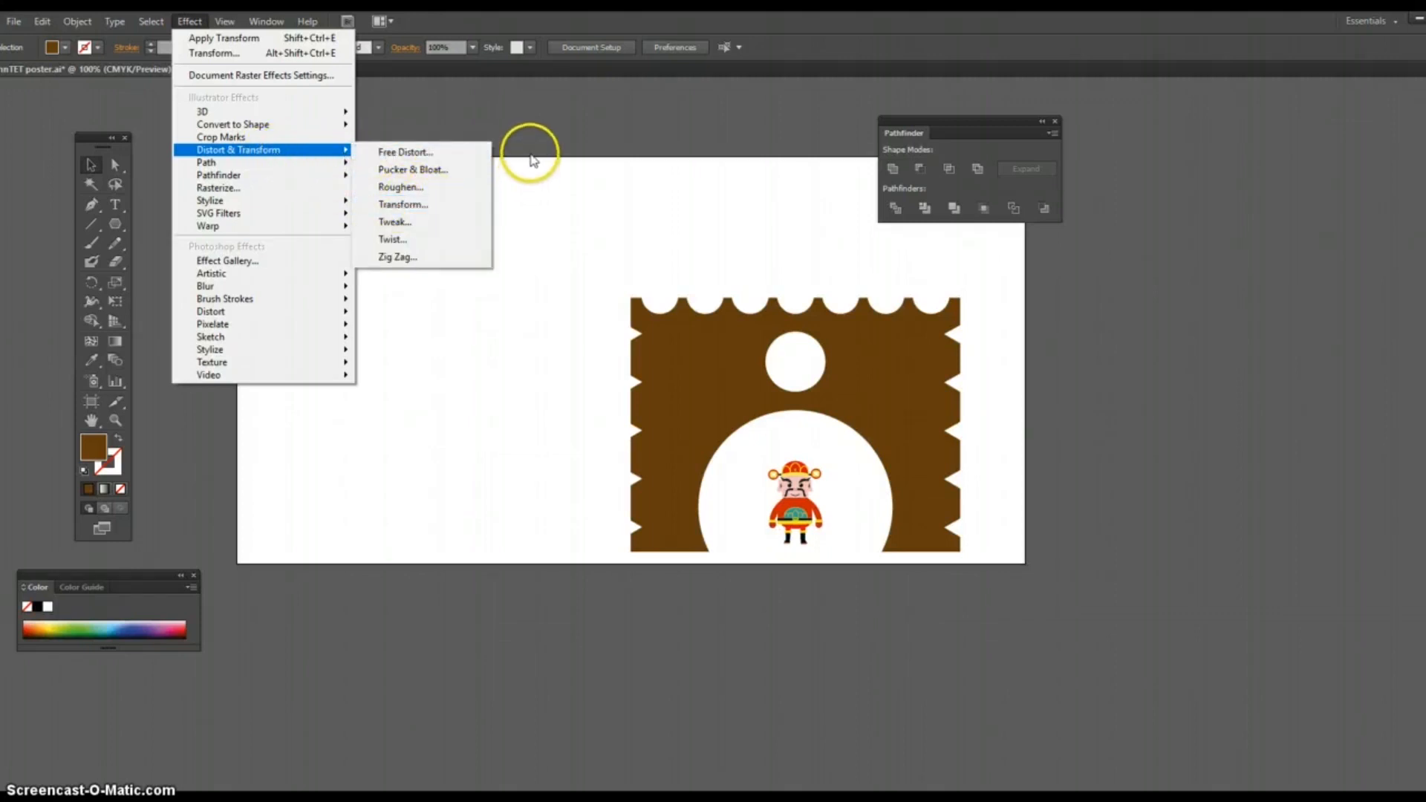
left_click(524, 117)
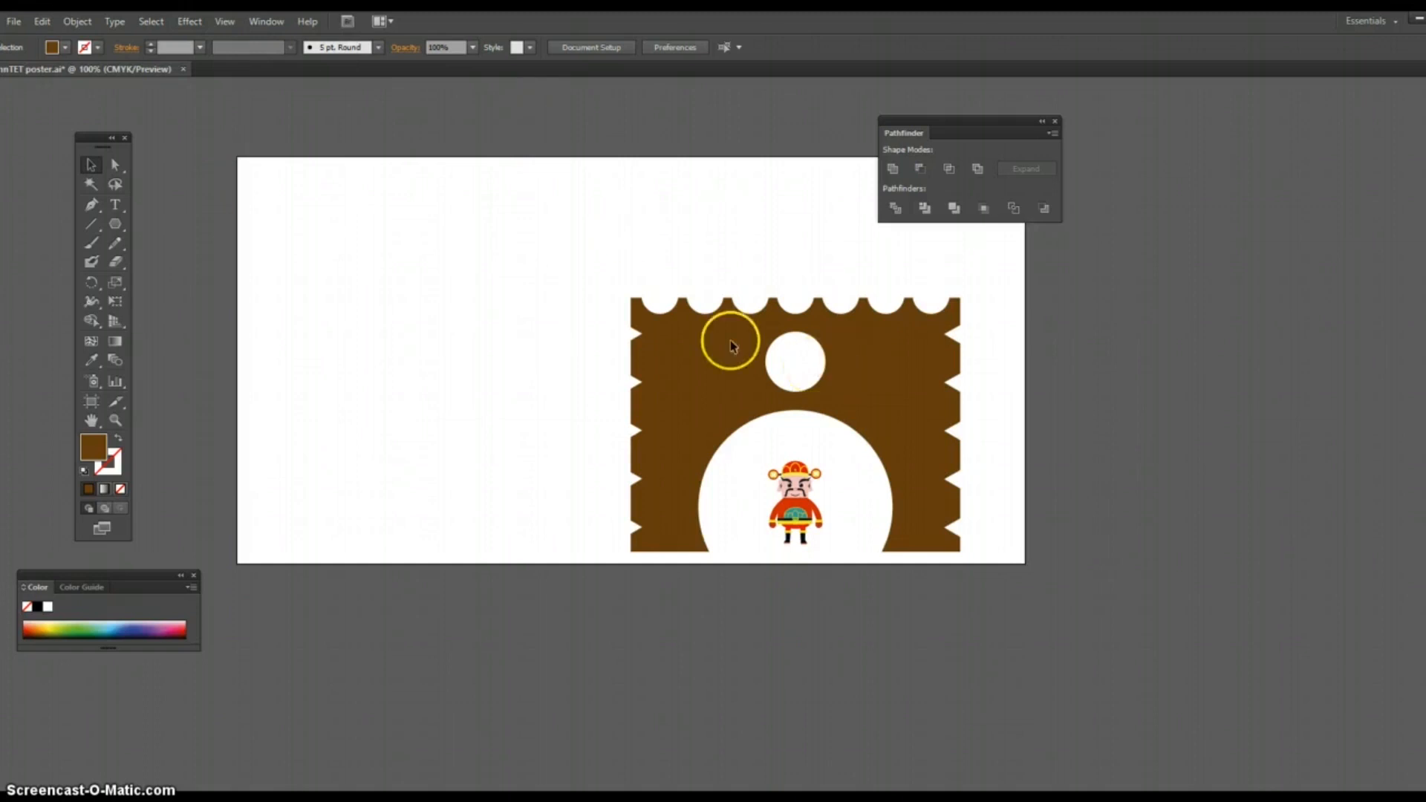